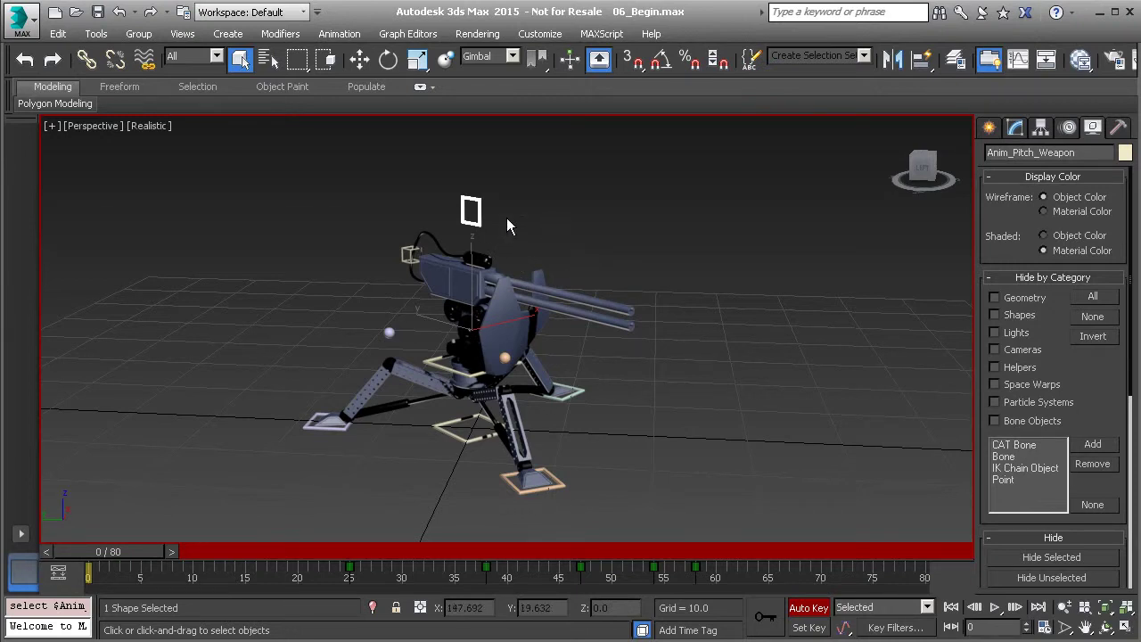
Open the Dope Sheet for the selected Anim_Pitch_Weapon control, then resize and reposition its window over the viewport
{"action": "right_click", "coordinate": [619, 198]}
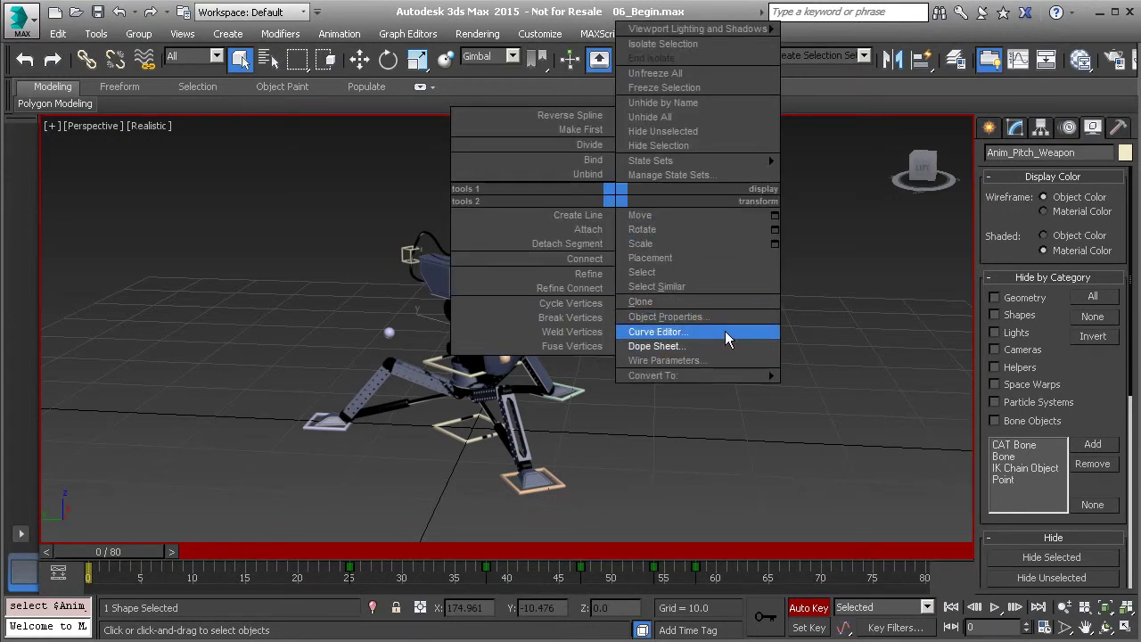
{"action": "left_click", "coordinate": [356, 112]}
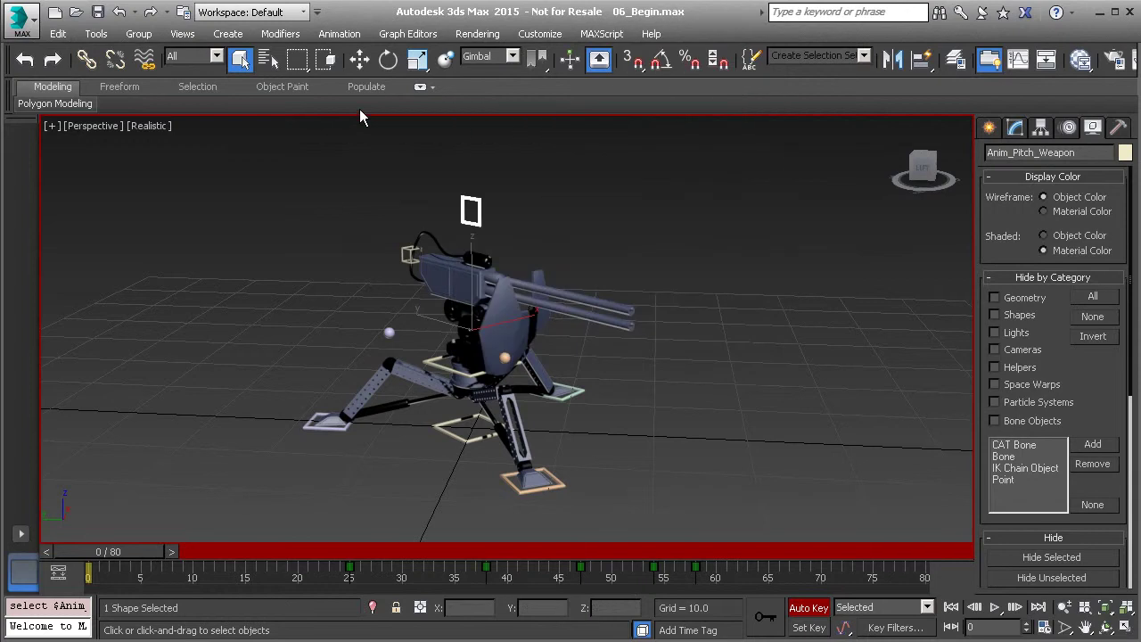
{"action": "left_click", "coordinate": [401, 34]}
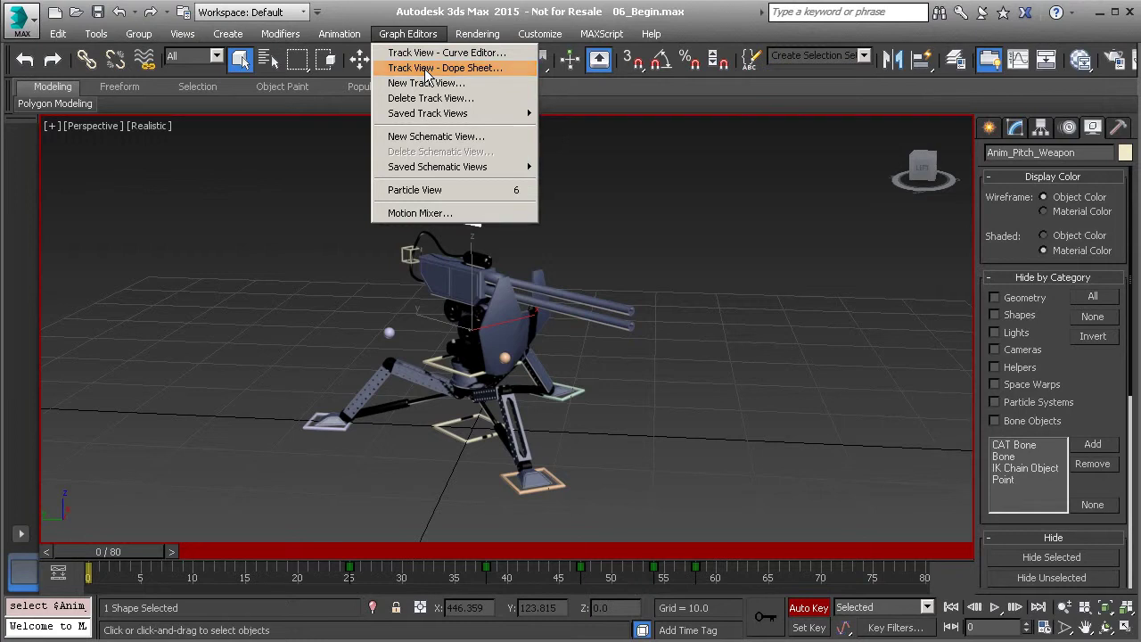
{"action": "left_click", "coordinate": [426, 69]}
{"action": "left_click_drag", "start_coordinate": [1028, 386], "coordinate": [632, 436]}
{"action": "left_click_drag", "start_coordinate": [336, 86], "coordinate": [685, 127]}
{"action": "left_click_drag", "start_coordinate": [486, 137], "coordinate": [523, 82]}
Turn on automatic expansion of animated tracks in the Dope Sheet
{"action": "left_click", "coordinate": [349, 93]}
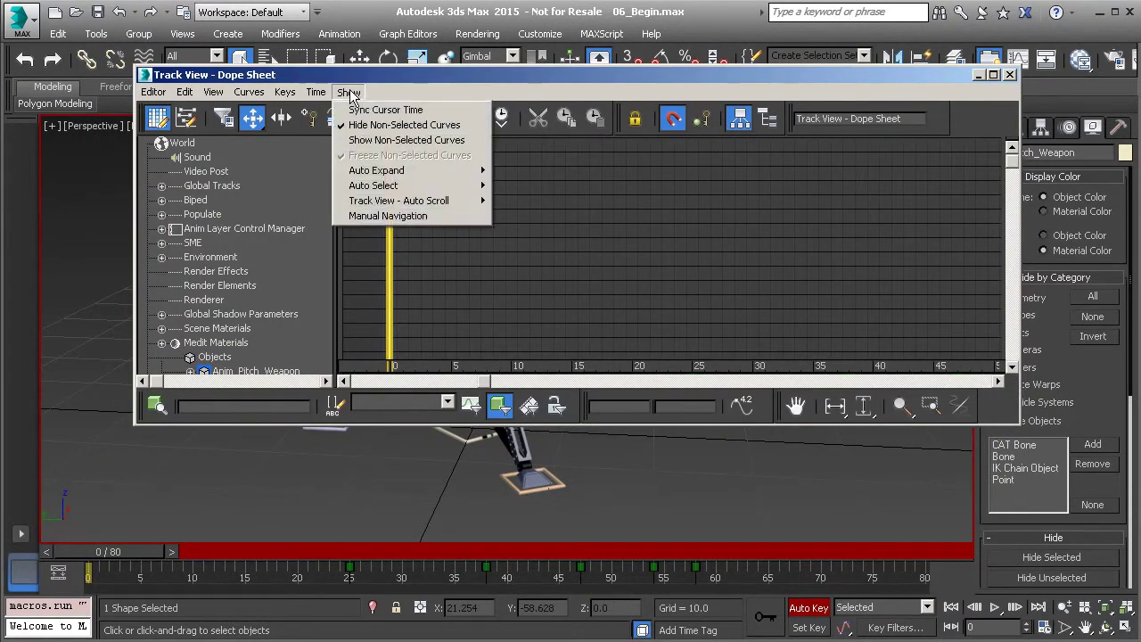
{"action": "mouse_move", "coordinate": [397, 175]}
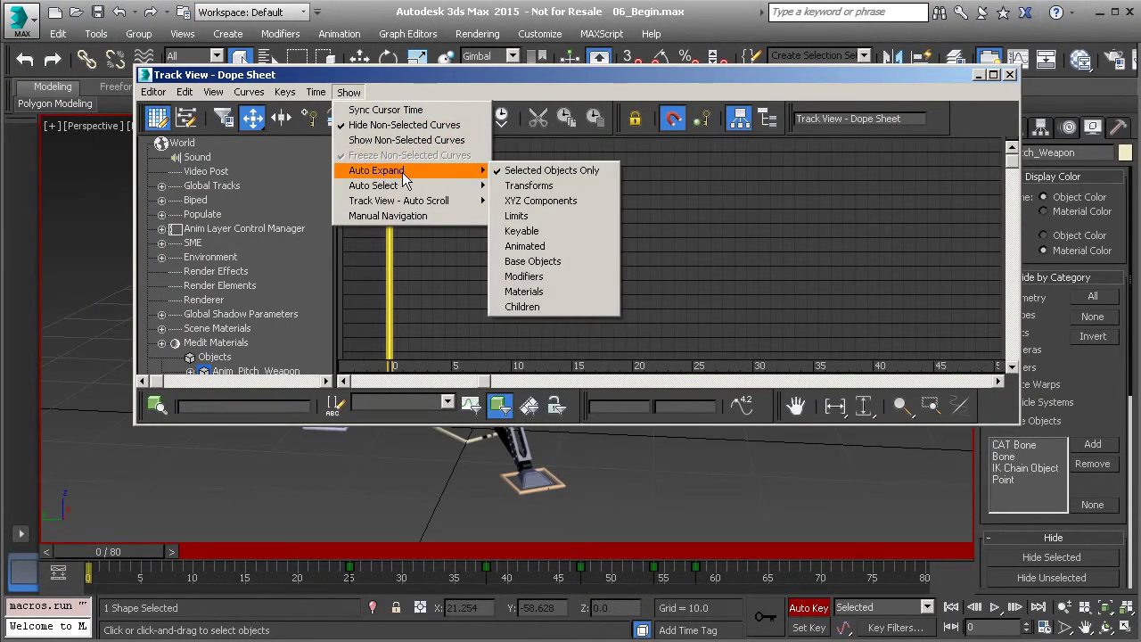
{"action": "left_click", "coordinate": [548, 246]}
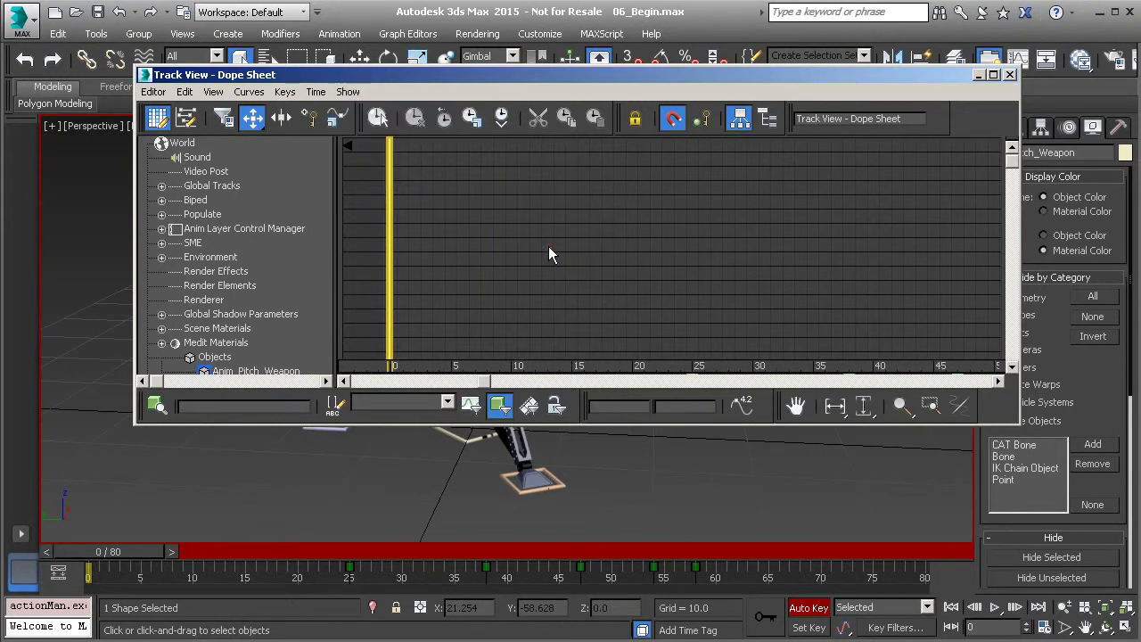
Switch automatic expansion of animated tracks off and back on to compare the collapsed and expanded Anim_Pitch_Weapon hierarchy
{"action": "left_click", "coordinate": [348, 92]}
{"action": "mouse_move", "coordinate": [428, 170]}
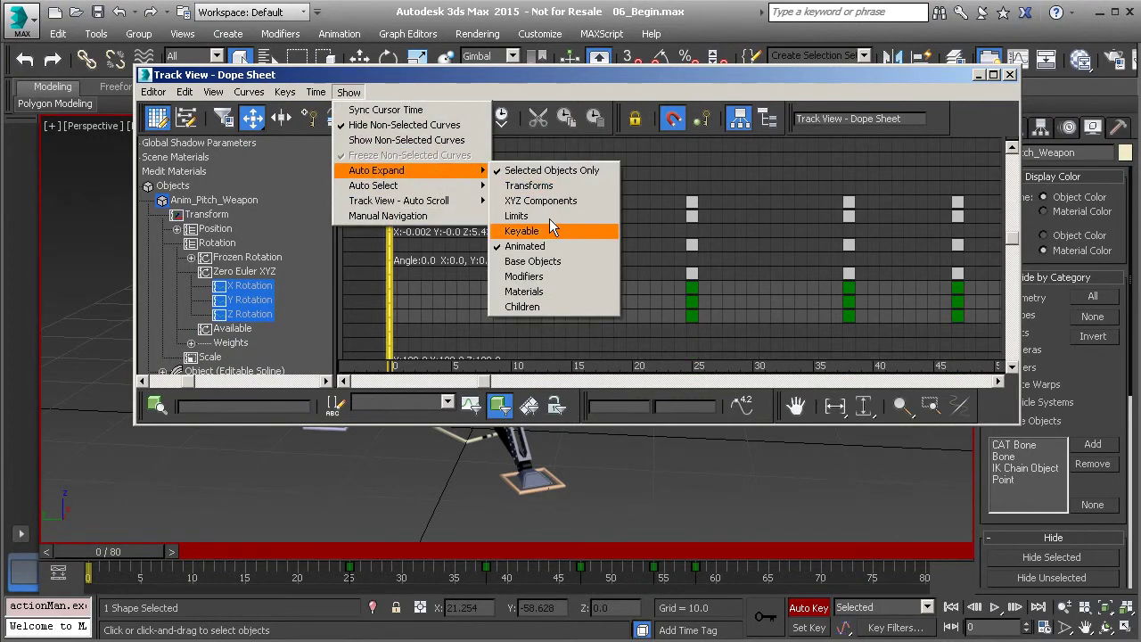
{"action": "left_click", "coordinate": [546, 247]}
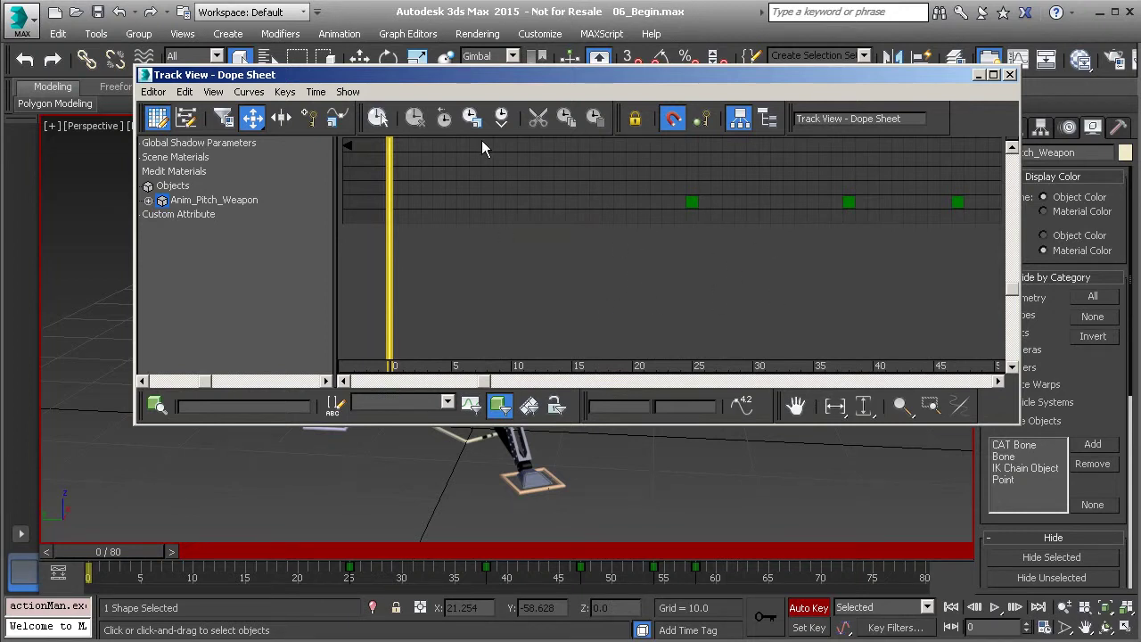
{"action": "left_click", "coordinate": [348, 91]}
{"action": "mouse_move", "coordinate": [451, 178]}
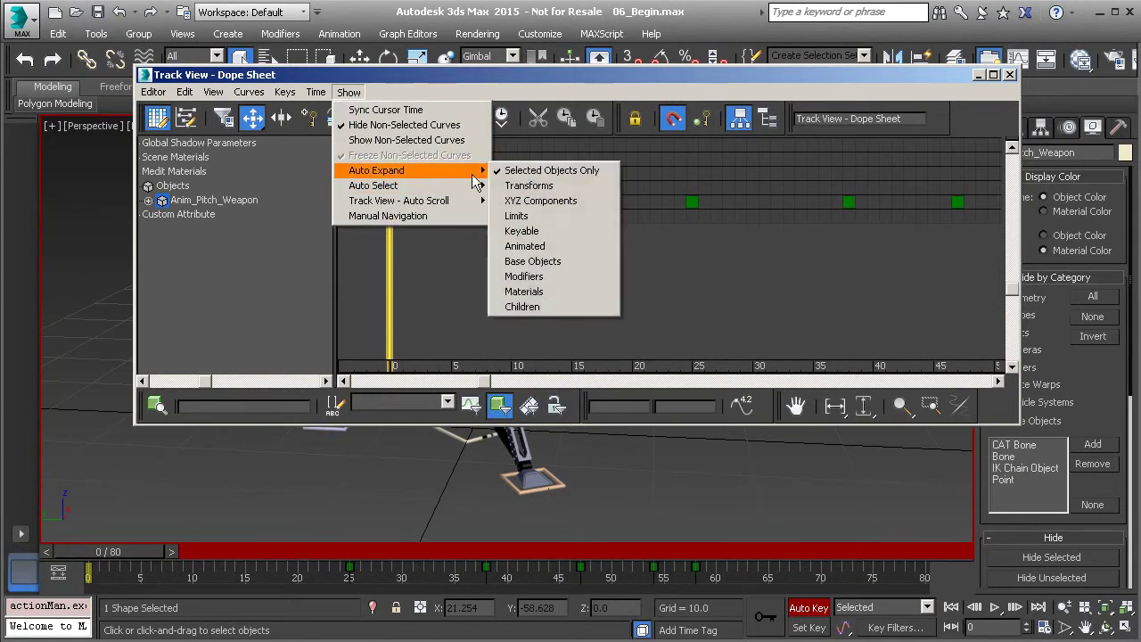
{"action": "left_click", "coordinate": [551, 247]}
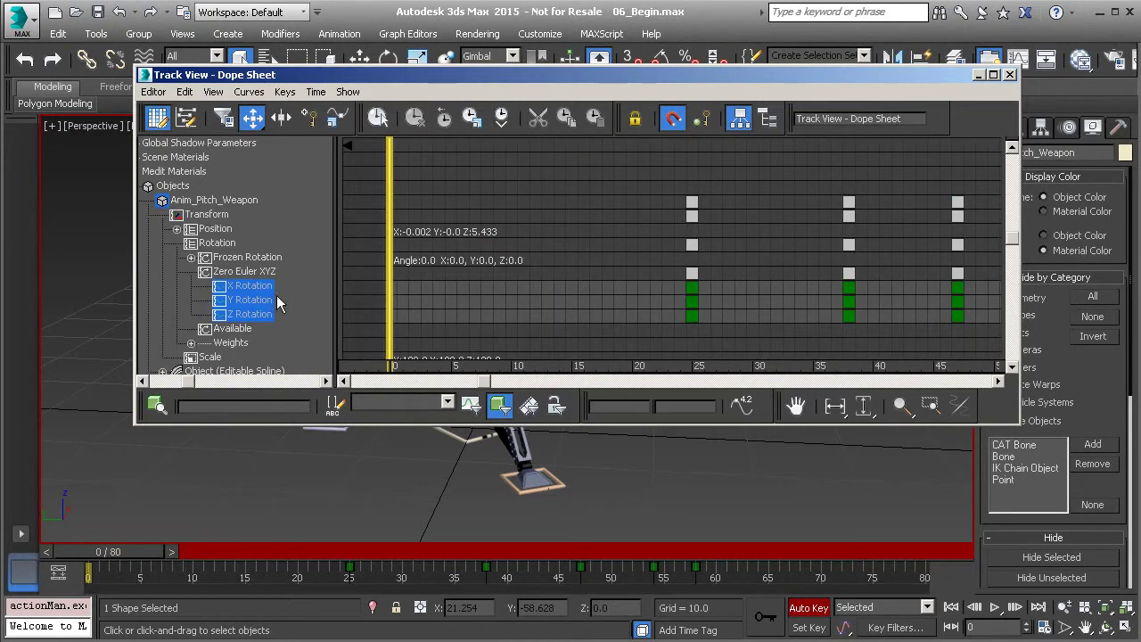
{"action": "scroll", "coordinate": [278, 286], "scroll_direction": "down", "scroll_amount": 1}
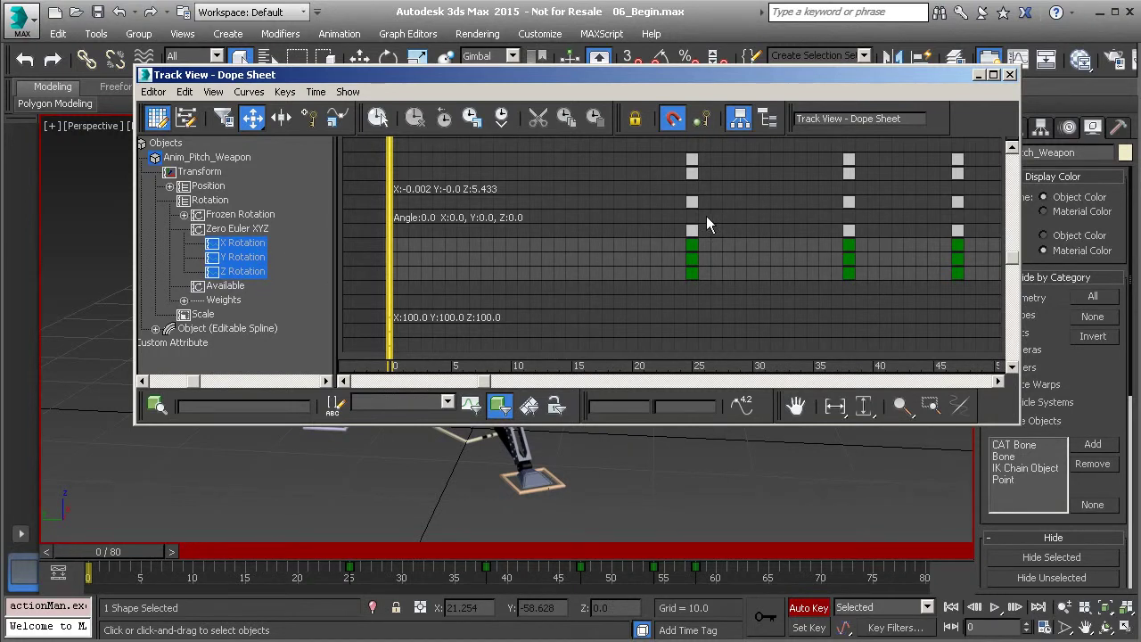
Turn off automatic expansion of animated tracks and inspect the collapsed Anim_Pitch_Weapon keys along the timeline
{"action": "left_click", "coordinate": [348, 92]}
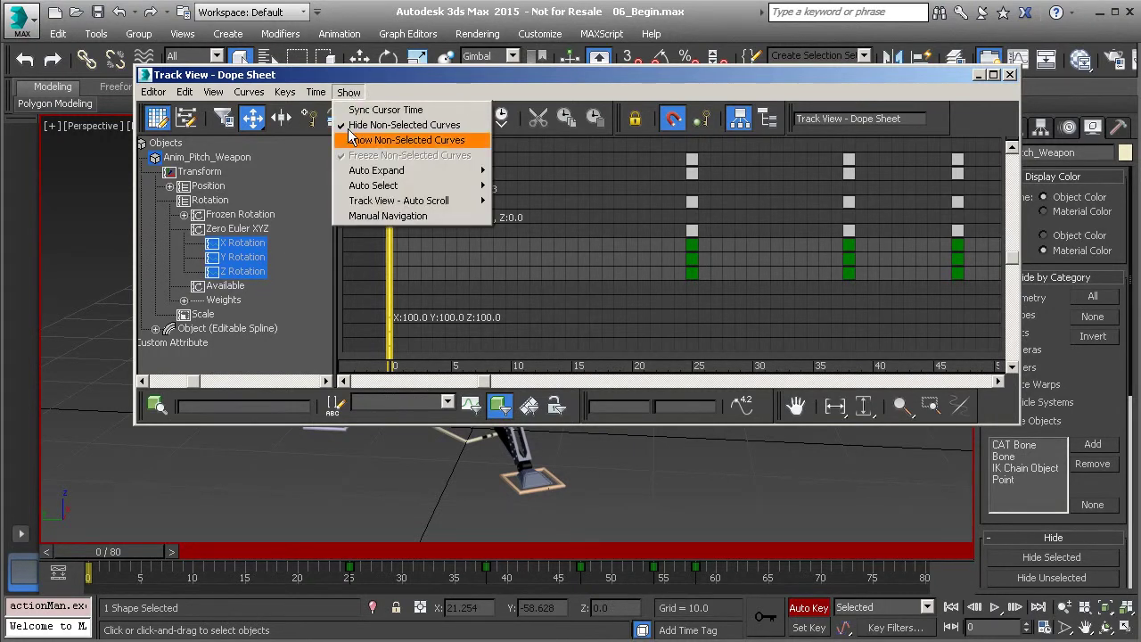
{"action": "mouse_move", "coordinate": [416, 171]}
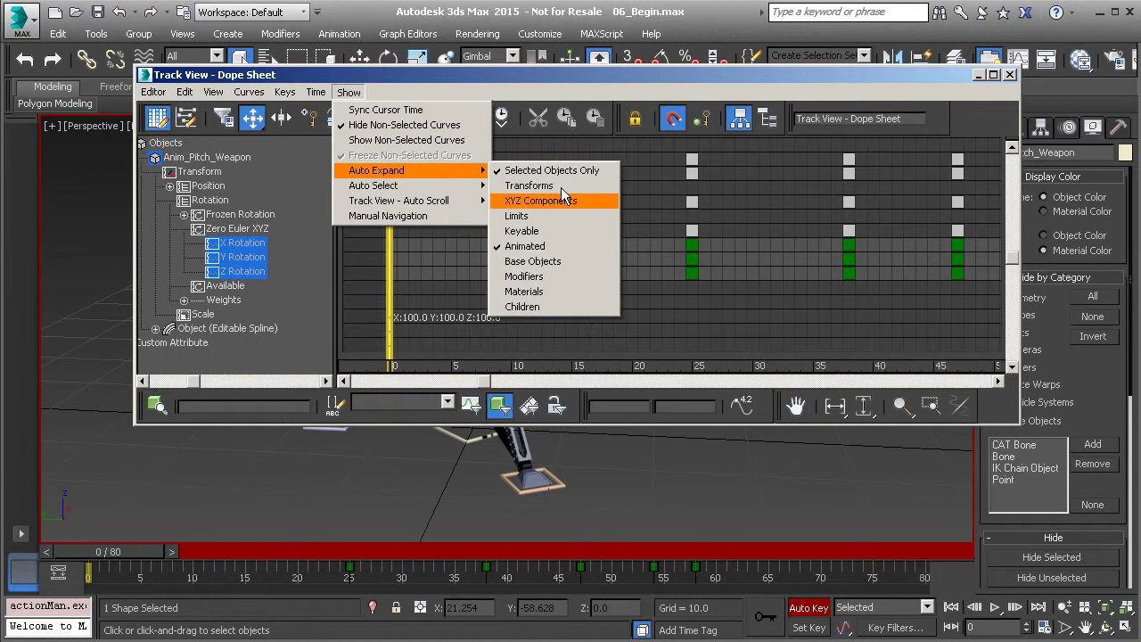
{"action": "left_click", "coordinate": [567, 247]}
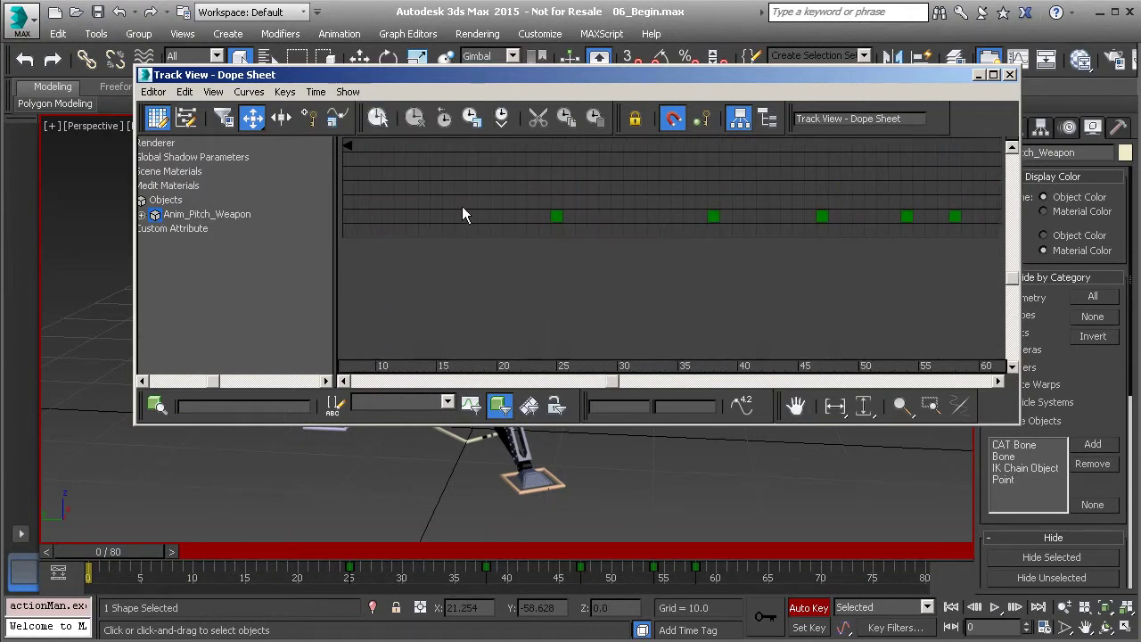
{"action": "middle_click_drag", "start_coordinate": [809, 264], "coordinate": [724, 263]}
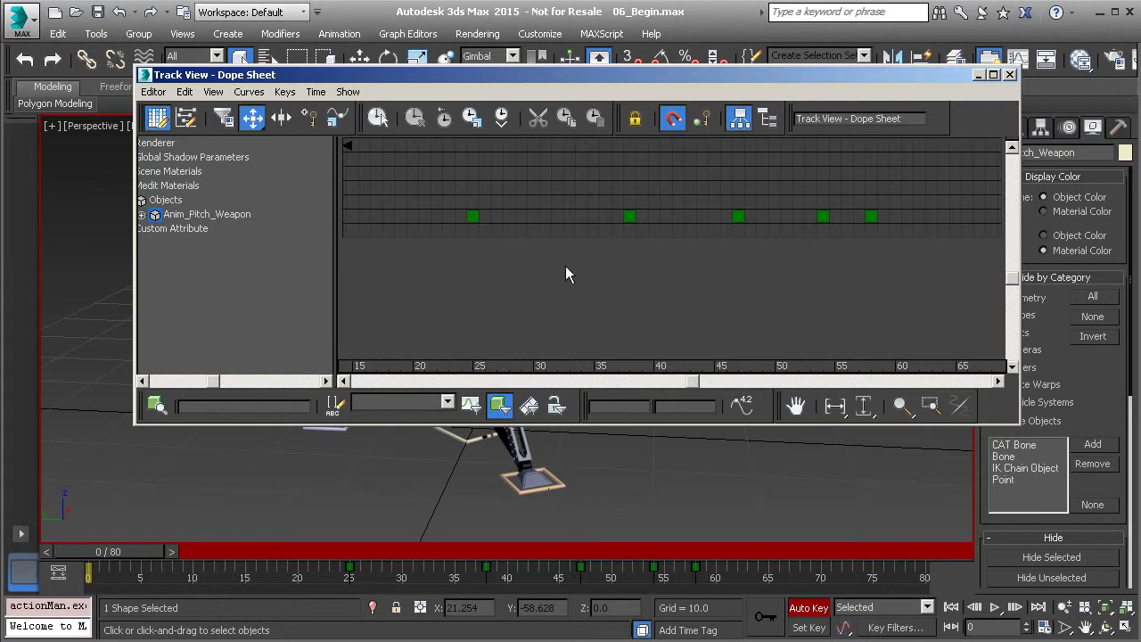
{"action": "middle_click_drag", "start_coordinate": [465, 267], "coordinate": [515, 253]}
Turn automatic expansion of animated tracks back on and bring the X, Y and Z Rotation keys into view
{"action": "left_click", "coordinate": [348, 91]}
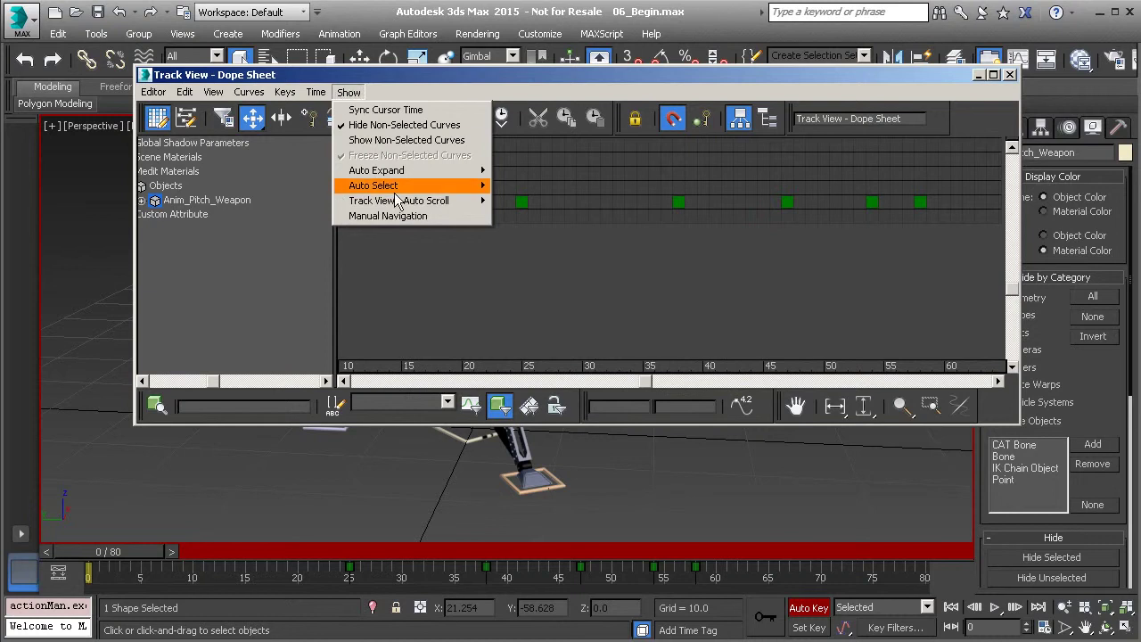
{"action": "mouse_move", "coordinate": [463, 179]}
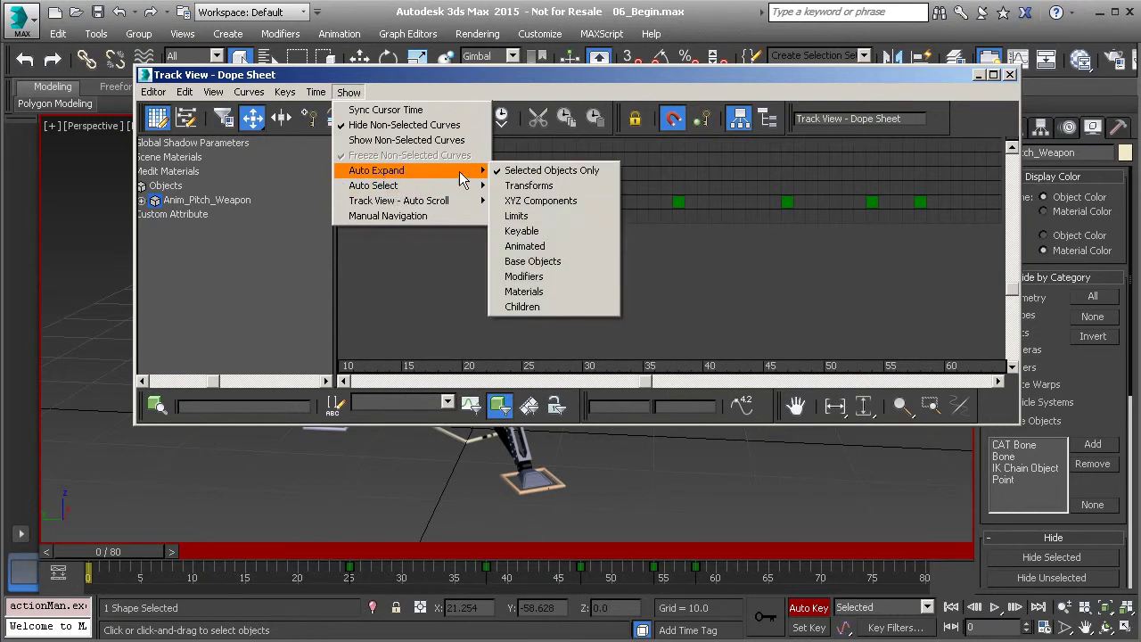
{"action": "left_click", "coordinate": [543, 244]}
{"action": "middle_click_drag", "start_coordinate": [481, 316], "coordinate": [452, 273]}
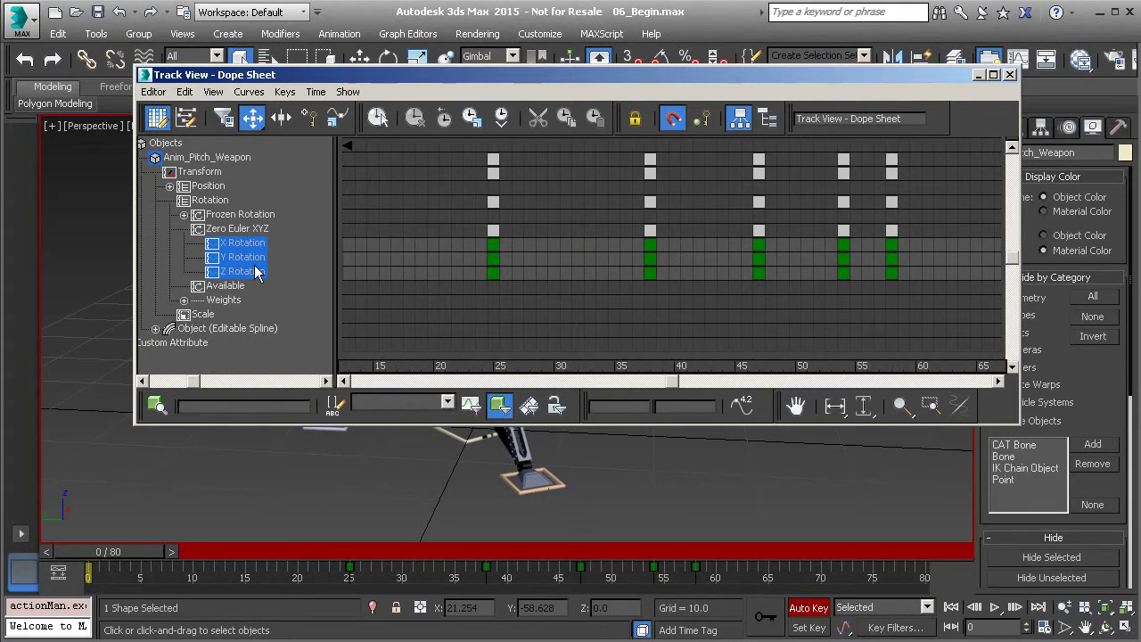
{"action": "middle_click_drag", "start_coordinate": [509, 247], "coordinate": [502, 261]}
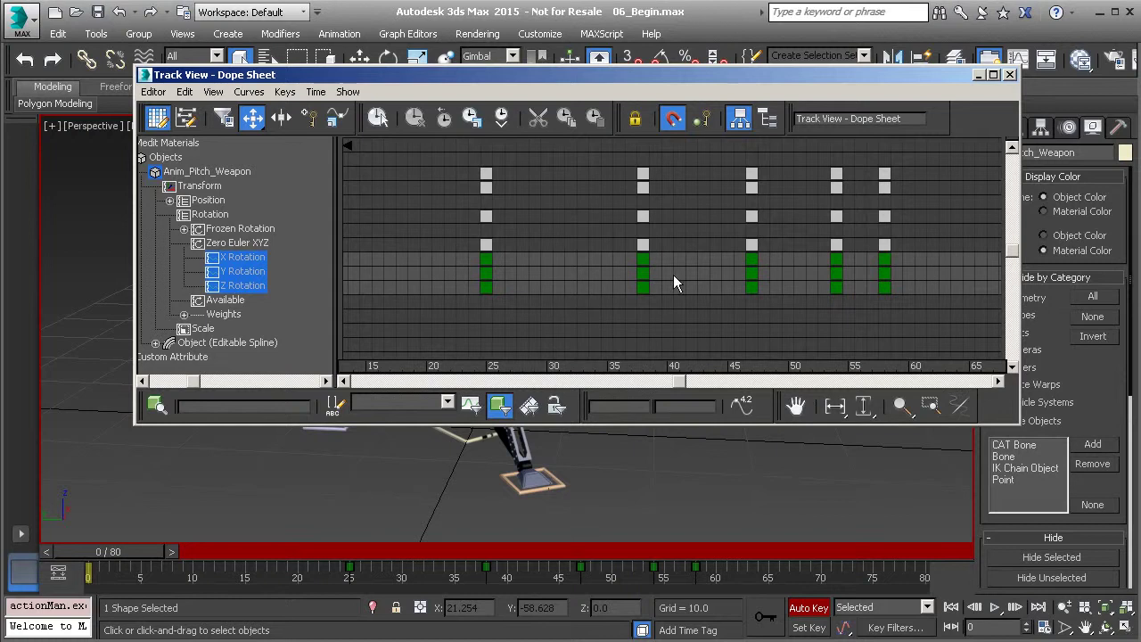
Move the Y Rotation key at frame 38 to frame 35, then return it to frame 38
{"action": "left_click_drag", "start_coordinate": [648, 278], "coordinate": [608, 279]}
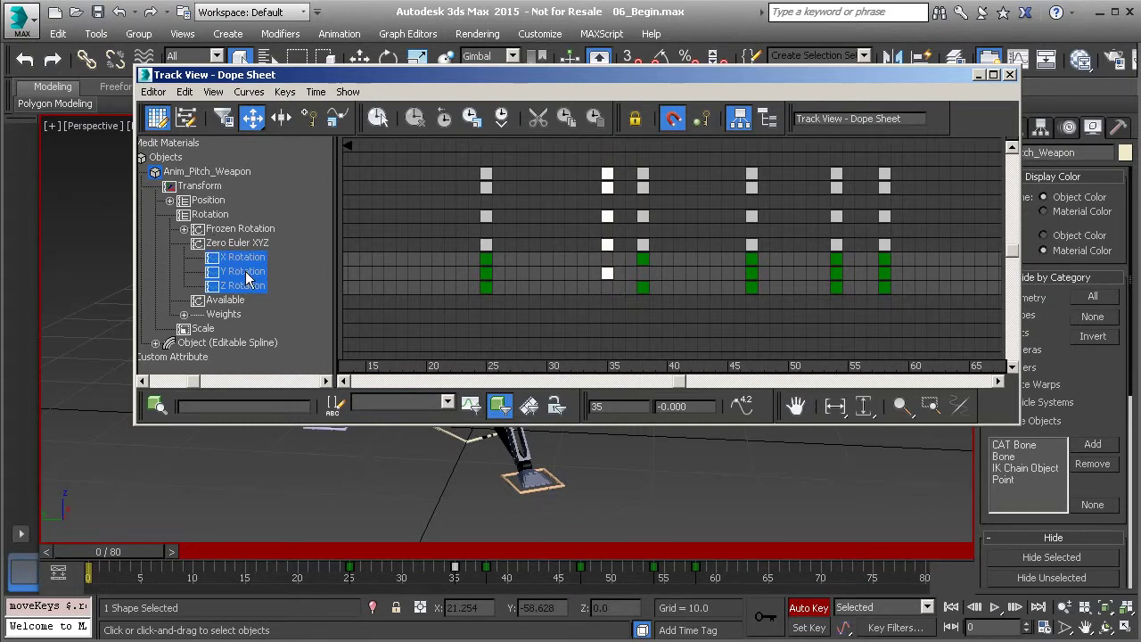
{"action": "left_click_drag", "start_coordinate": [609, 275], "coordinate": [651, 274]}
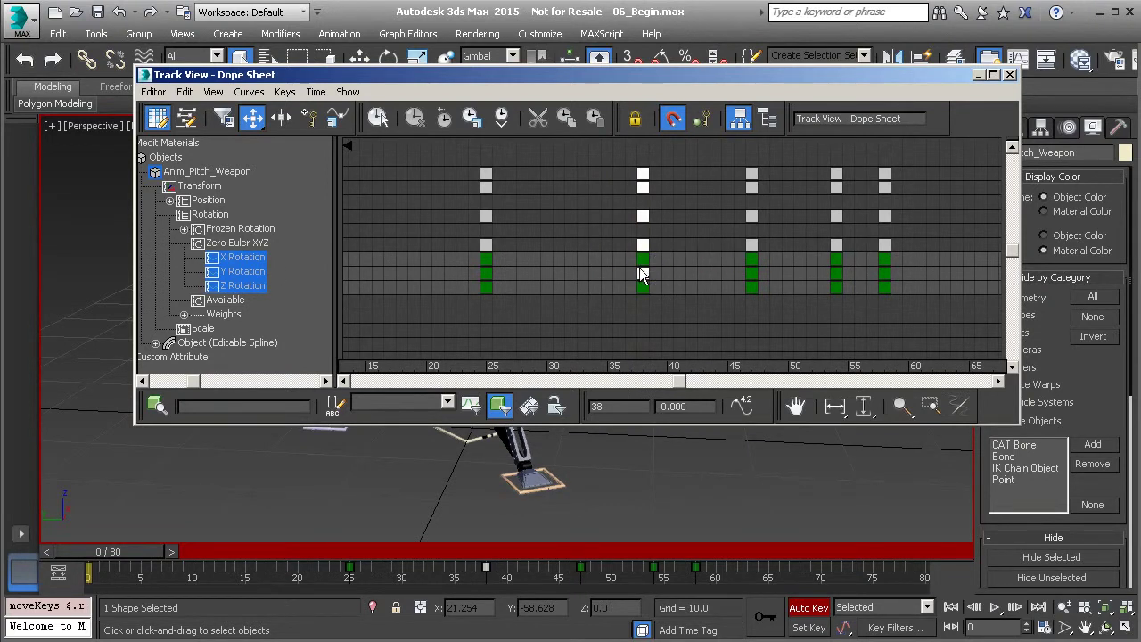
{"action": "scroll", "coordinate": [276, 313], "scroll_direction": "up", "scroll_amount": 1}
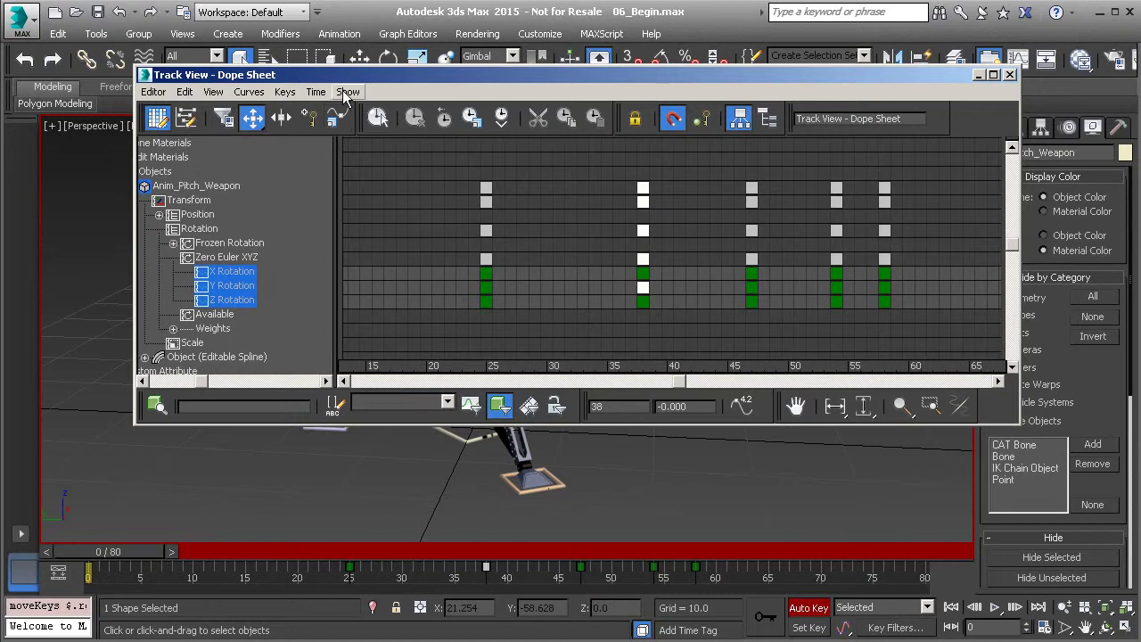
{"action": "left_click", "coordinate": [348, 92]}
{"action": "mouse_move", "coordinate": [403, 192]}
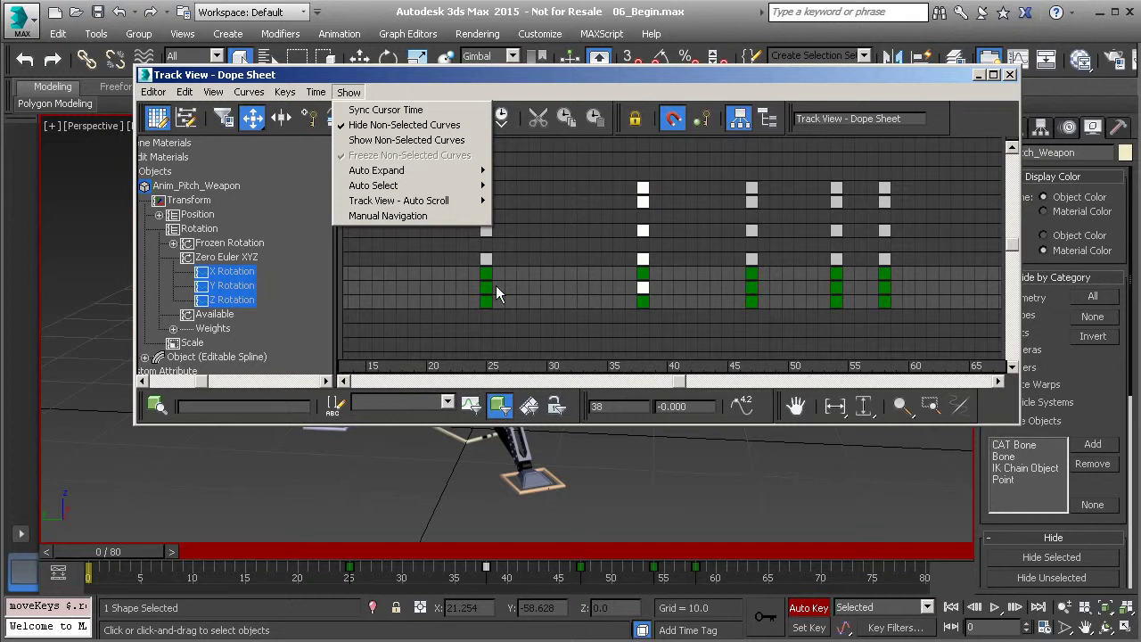
Try moving the Y Rotation key from frame 38 to frame 34 and deleting it, then undo both changes
{"action": "left_click_drag", "start_coordinate": [646, 290], "coordinate": [593, 287], "text": "shift"}
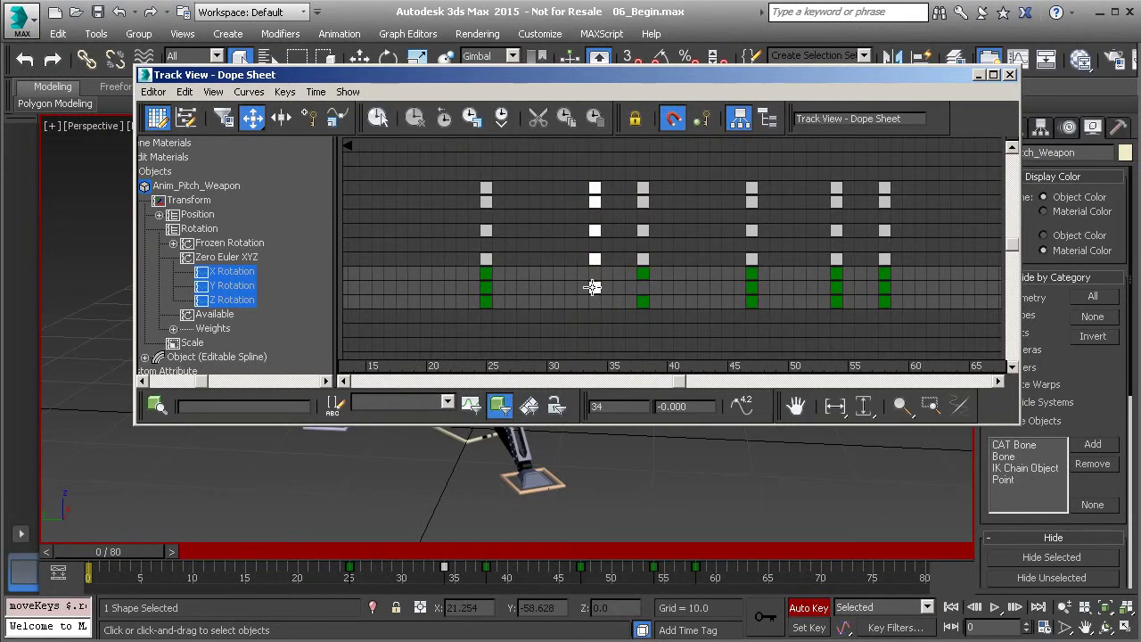
{"action": "key", "text": "Delete"}
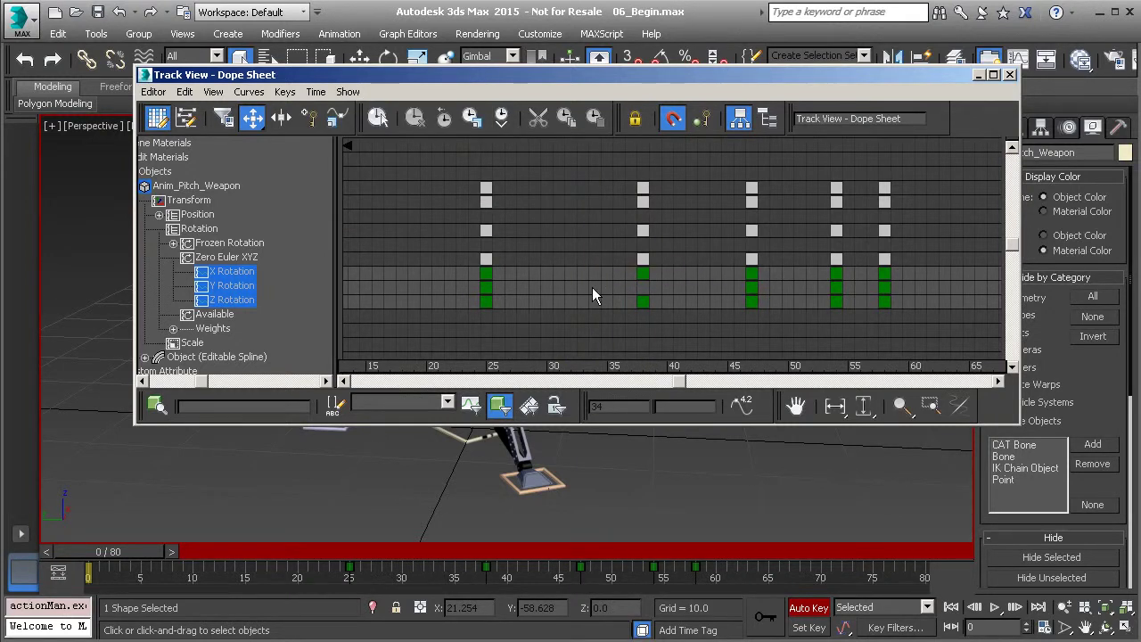
{"action": "key", "text": "ctrl+z"}
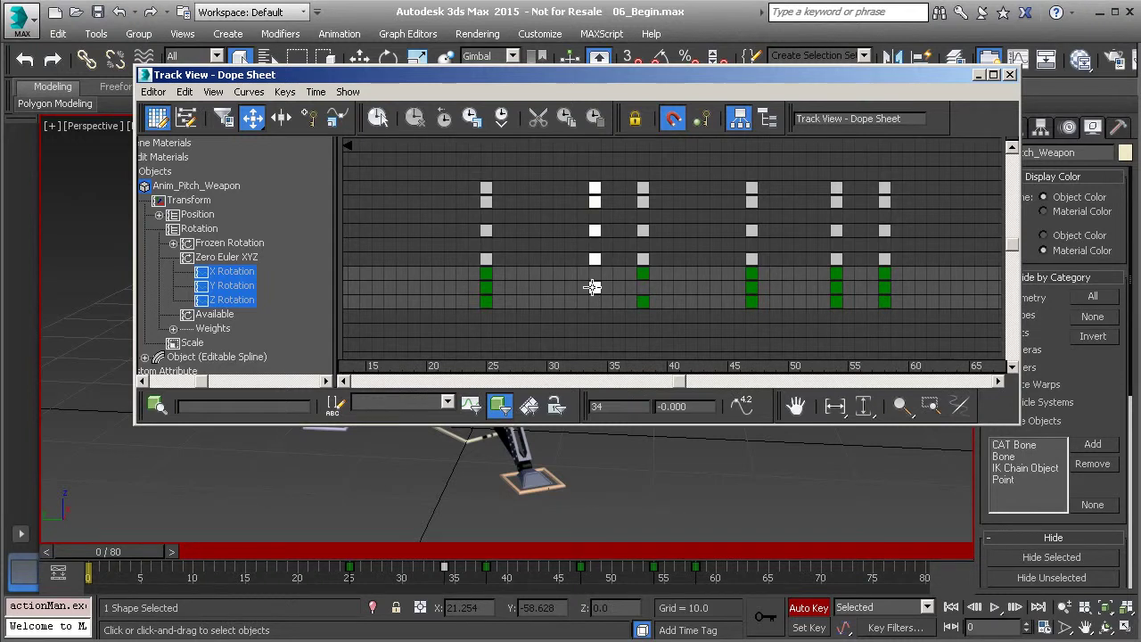
{"action": "key", "text": "ctrl+z"}
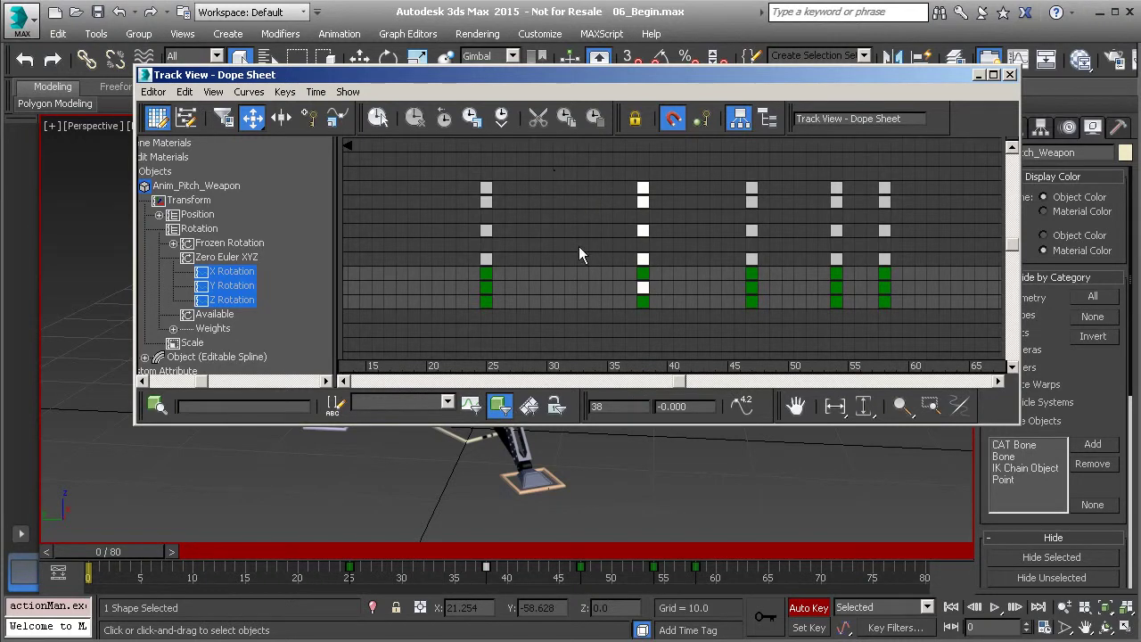
Switch the Dope Sheet to Edit Ranges mode, then shorten and lower its window to uncover part of the weapon
{"action": "left_click_drag", "start_coordinate": [388, 81], "coordinate": [356, 70]}
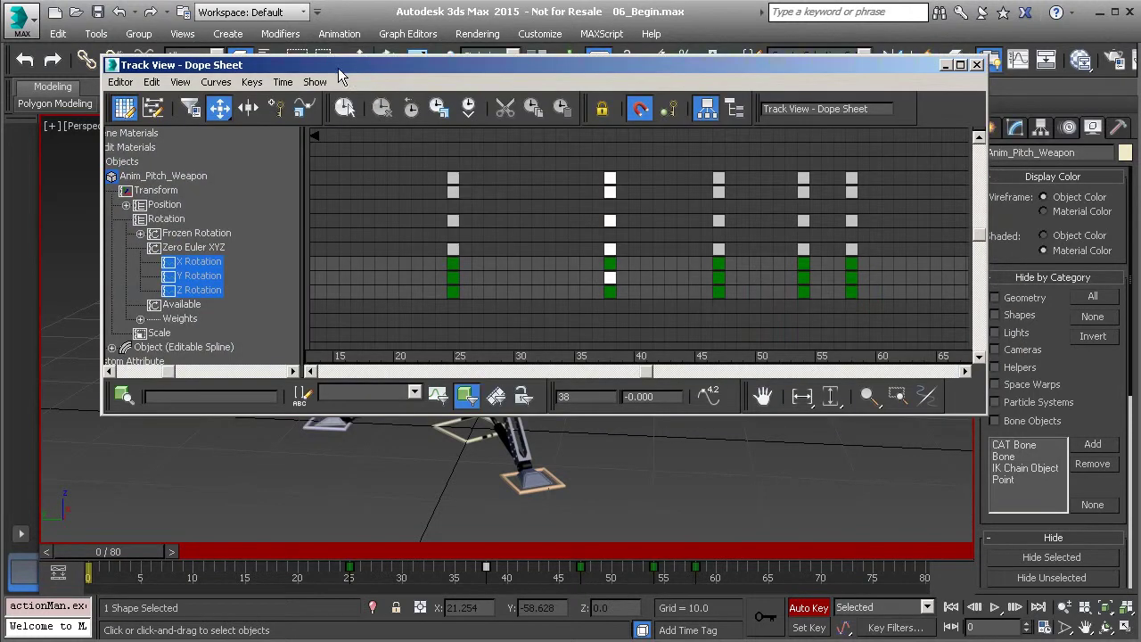
{"action": "left_click", "coordinate": [153, 108]}
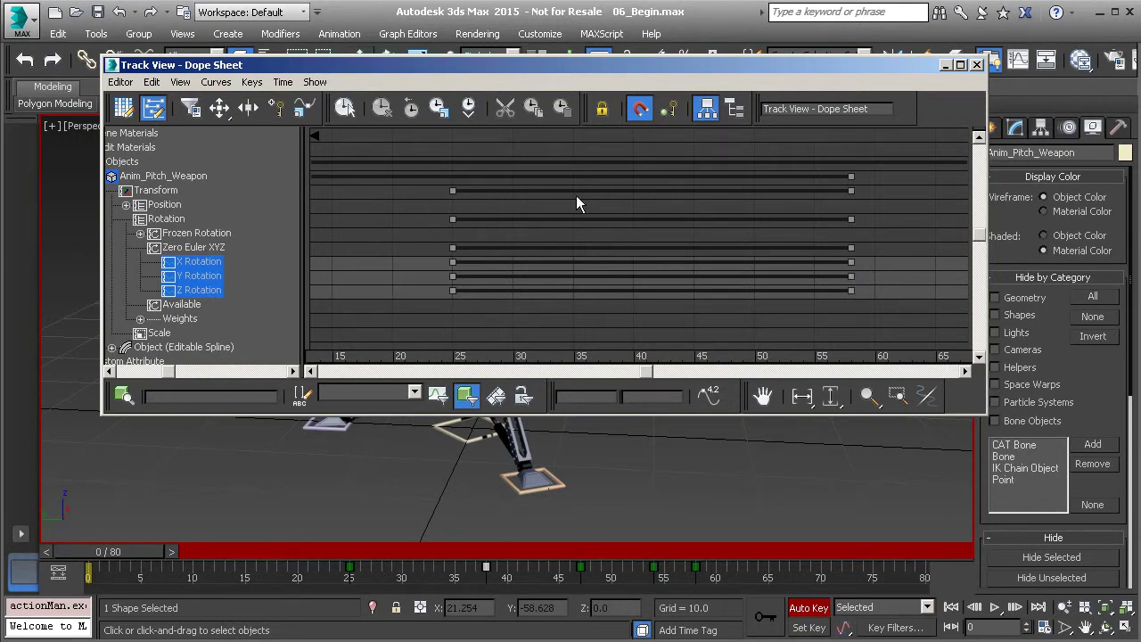
{"action": "mouse_move", "coordinate": [601, 224]}
{"action": "left_mouse_down"}
{"action": "mouse_move", "coordinate": [660, 222]}
{"action": "mouse_move", "coordinate": [544, 233]}
{"action": "mouse_move", "coordinate": [472, 227]}
{"action": "mouse_move", "coordinate": [637, 222]}
{"action": "mouse_move", "coordinate": [468, 217]}
{"action": "mouse_move", "coordinate": [602, 223]}
{"action": "left_mouse_up"}
{"action": "left_click_drag", "start_coordinate": [640, 415], "coordinate": [638, 315]}
{"action": "left_click_drag", "start_coordinate": [613, 66], "coordinate": [612, 317]}
Shift the whole Anim_Pitch_Weapon animation range about 15 frames earlier, then undo the shift
{"action": "left_click_drag", "start_coordinate": [560, 436], "coordinate": [451, 416]}
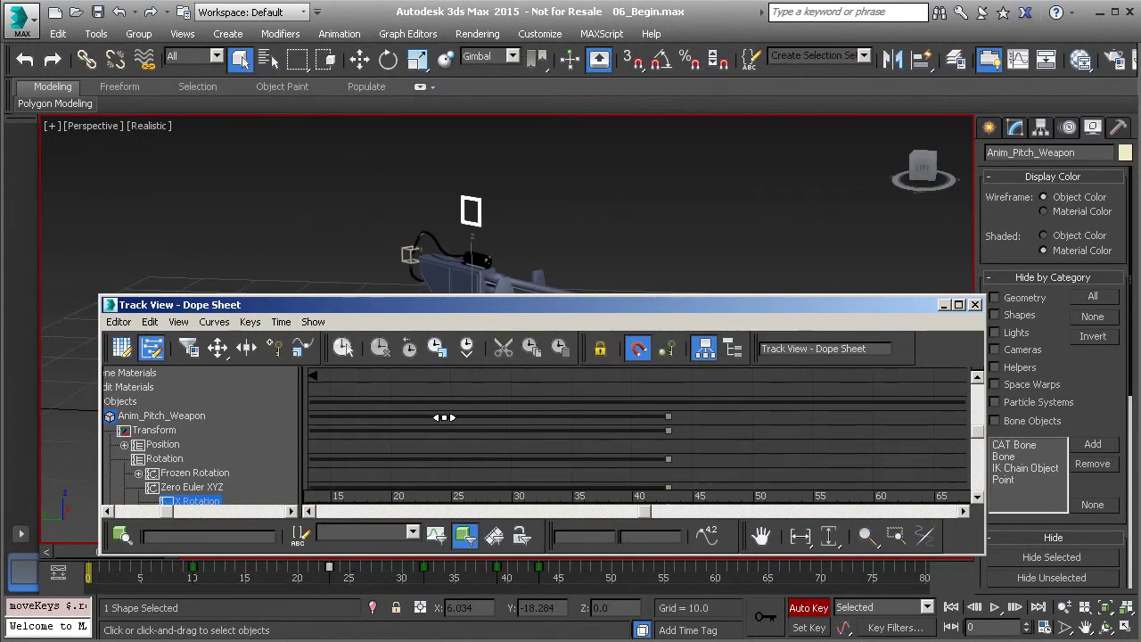
{"action": "mouse_move", "coordinate": [83, 560]}
{"action": "left_mouse_down"}
{"action": "mouse_move", "coordinate": [609, 582]}
{"action": "mouse_move", "coordinate": [740, 571]}
{"action": "mouse_move", "coordinate": [90, 551]}
{"action": "left_mouse_up"}
{"action": "key", "text": "ctrl+z"}
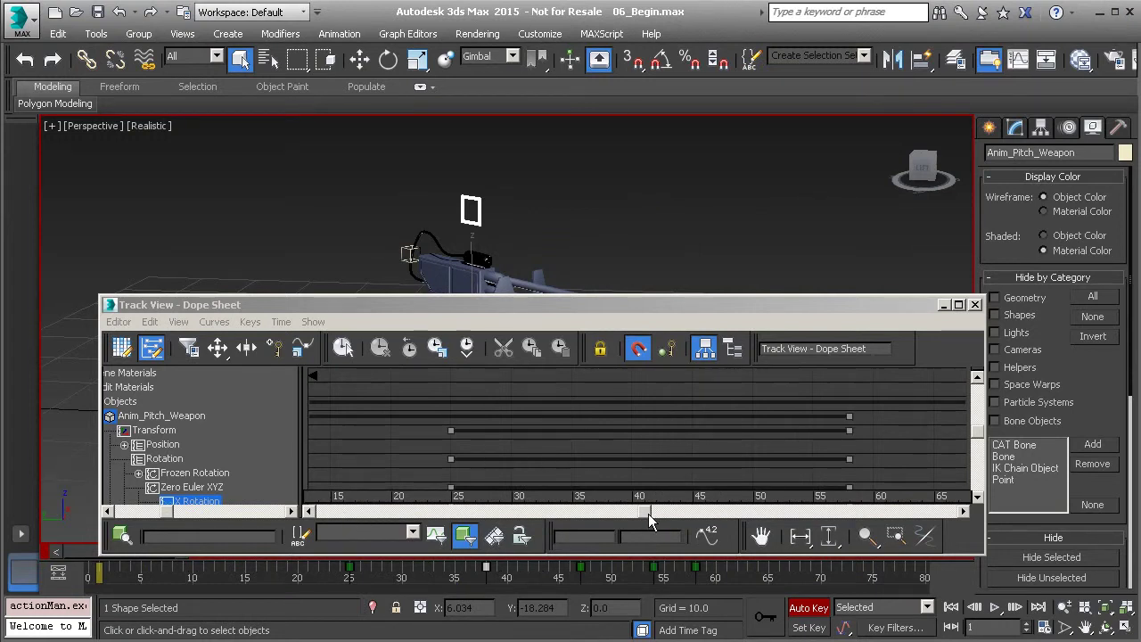
Compress the weapon's animation by pulling the end of the Objects range from frame 80 back to about frame 51
{"action": "left_click_drag", "start_coordinate": [648, 517], "coordinate": [859, 510]}
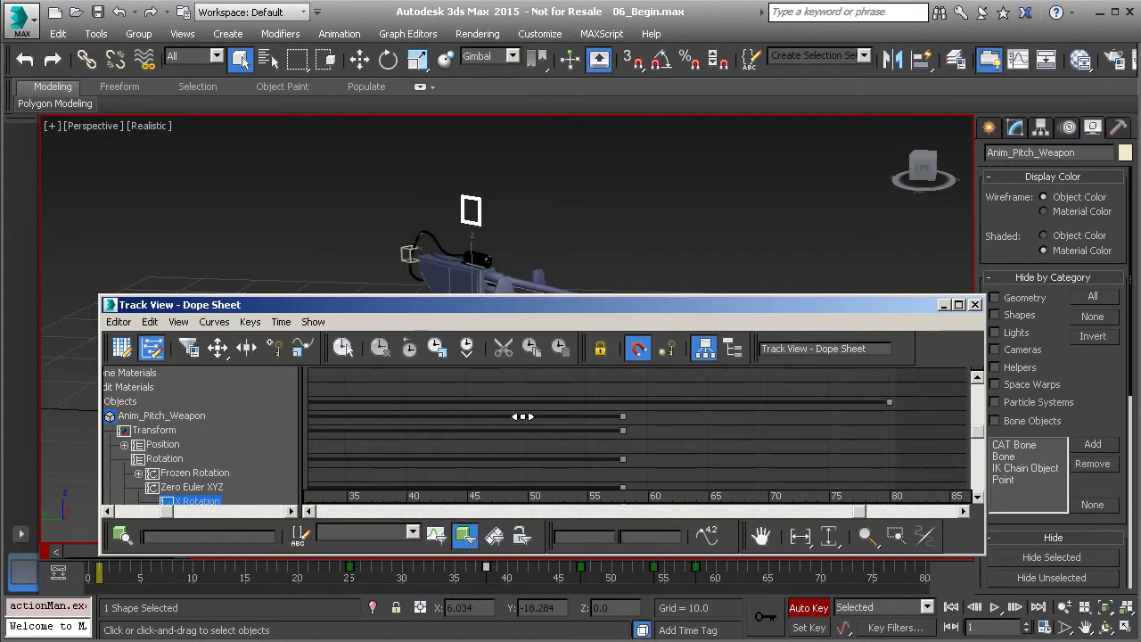
{"action": "left_click_drag", "start_coordinate": [890, 403], "coordinate": [623, 403]}
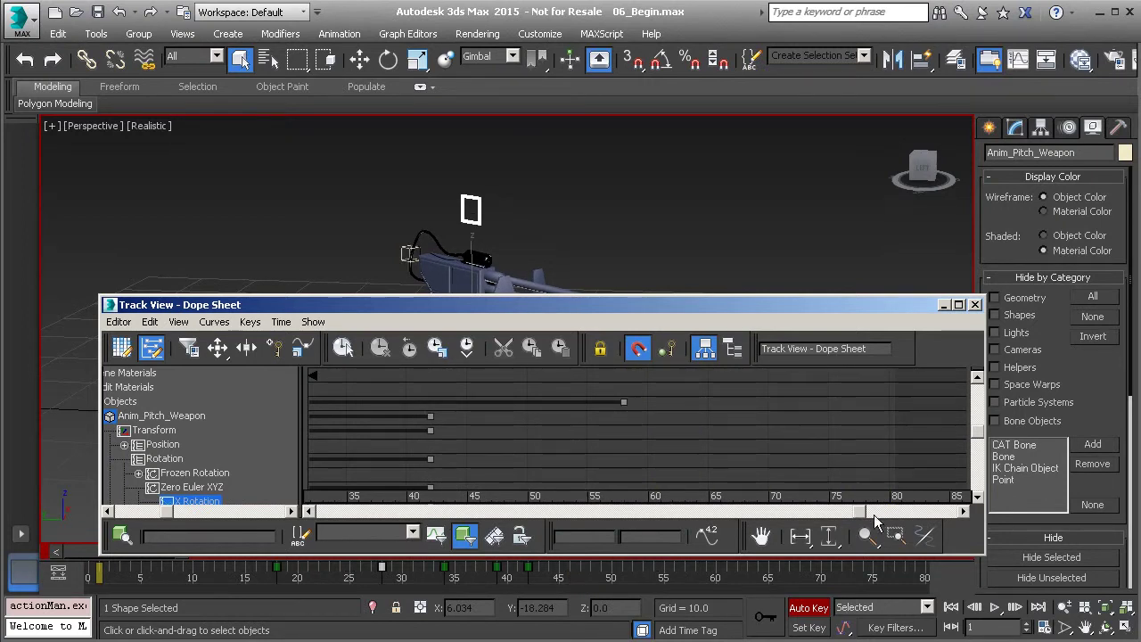
{"action": "mouse_move", "coordinate": [862, 517]}
{"action": "left_mouse_down"}
{"action": "mouse_move", "coordinate": [520, 515]}
{"action": "mouse_move", "coordinate": [845, 512]}
{"action": "left_mouse_up"}
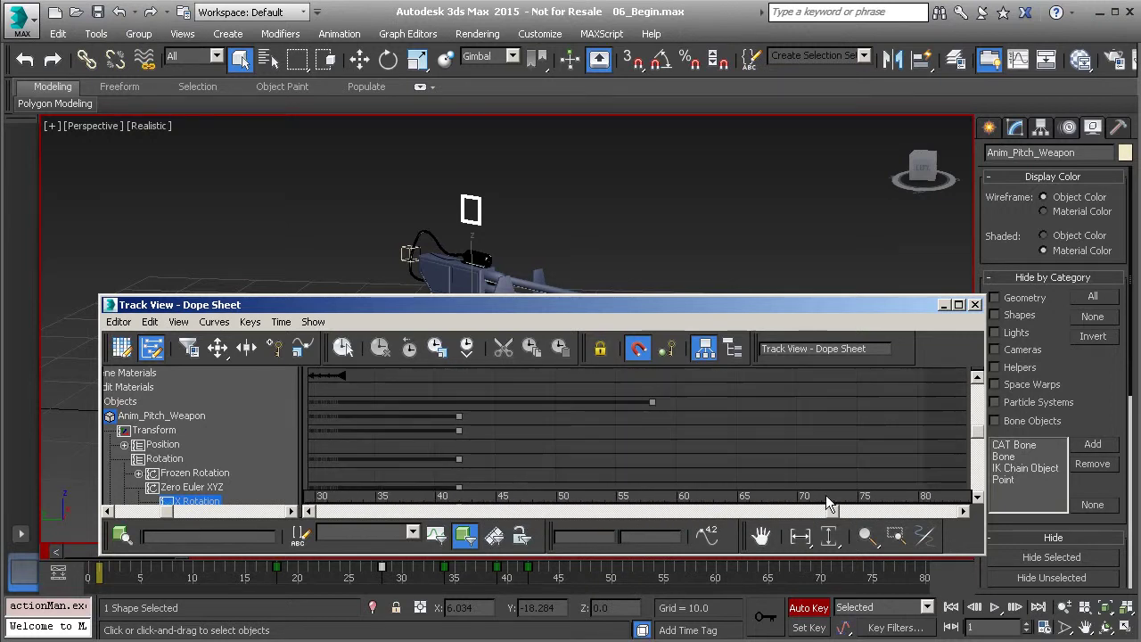
{"action": "left_click_drag", "start_coordinate": [644, 402], "coordinate": [567, 402]}
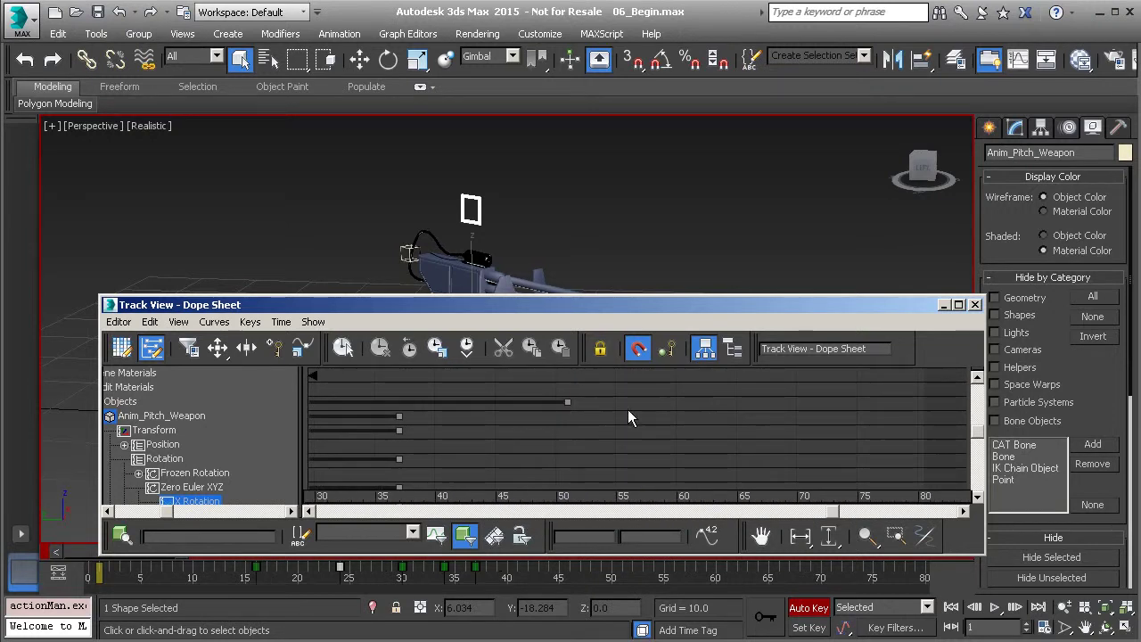
Put the Dope Sheet aside, rewind the animation to the start and play it to check the compressed timing
{"action": "left_click", "coordinate": [946, 306]}
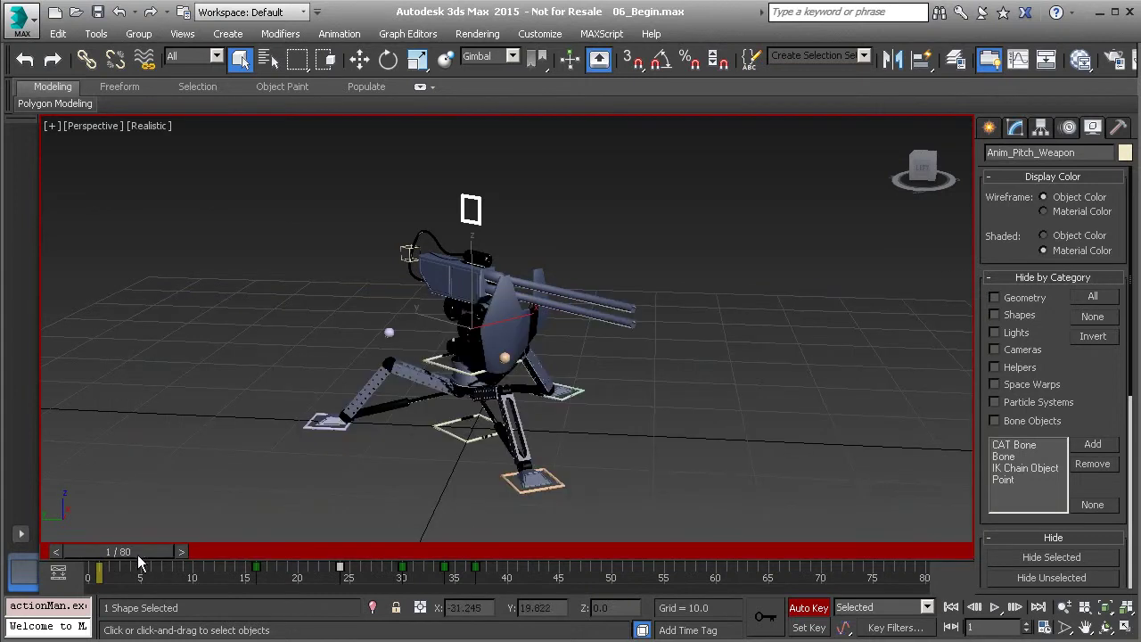
{"action": "left_click_drag", "start_coordinate": [117, 553], "coordinate": [73, 555]}
{"action": "left_click", "coordinate": [995, 607]}
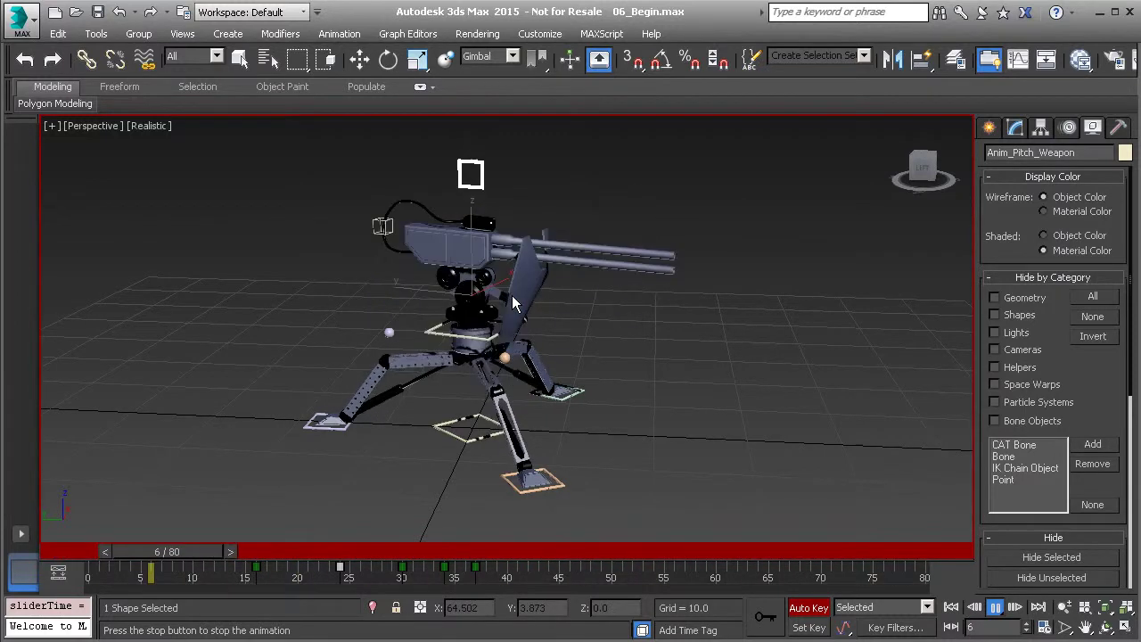
{"action": "left_click", "coordinate": [995, 606]}
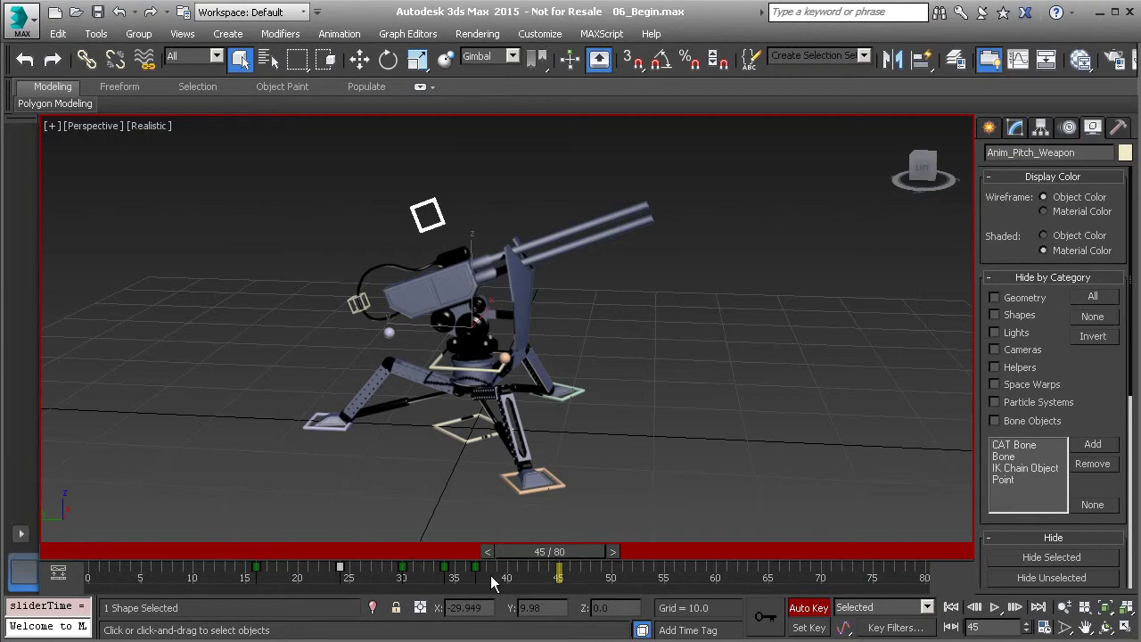
Select all the weapon's keys on the track bar, inspect the Configure display options there, and deselect the keys
{"action": "left_click_drag", "start_coordinate": [504, 581], "coordinate": [215, 568]}
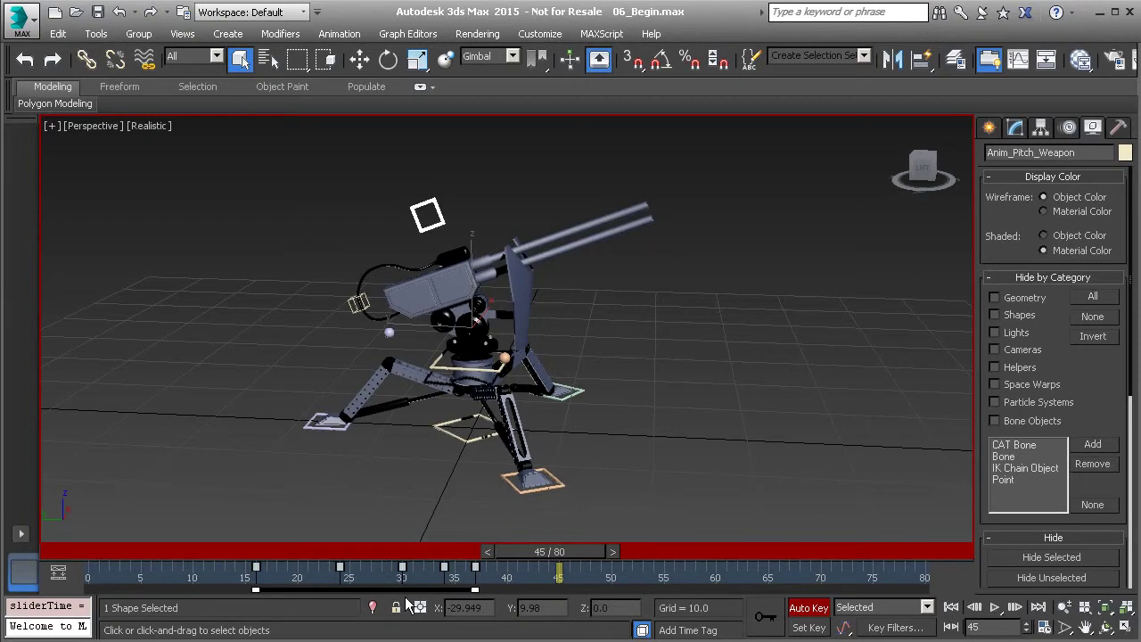
{"action": "right_click", "coordinate": [506, 578]}
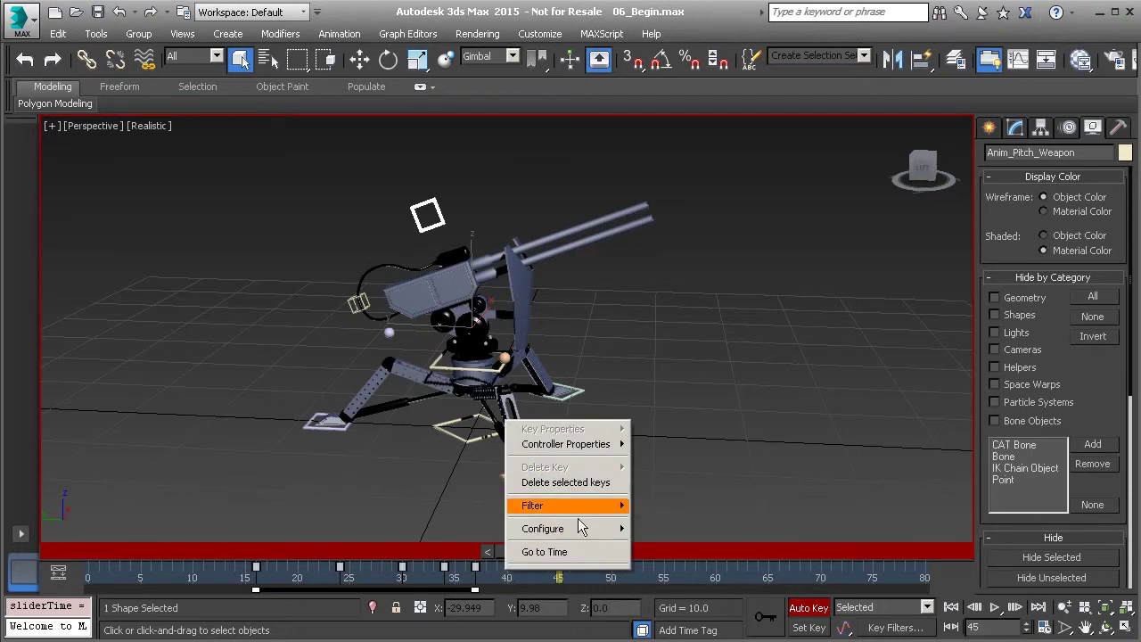
{"action": "mouse_move", "coordinate": [604, 530]}
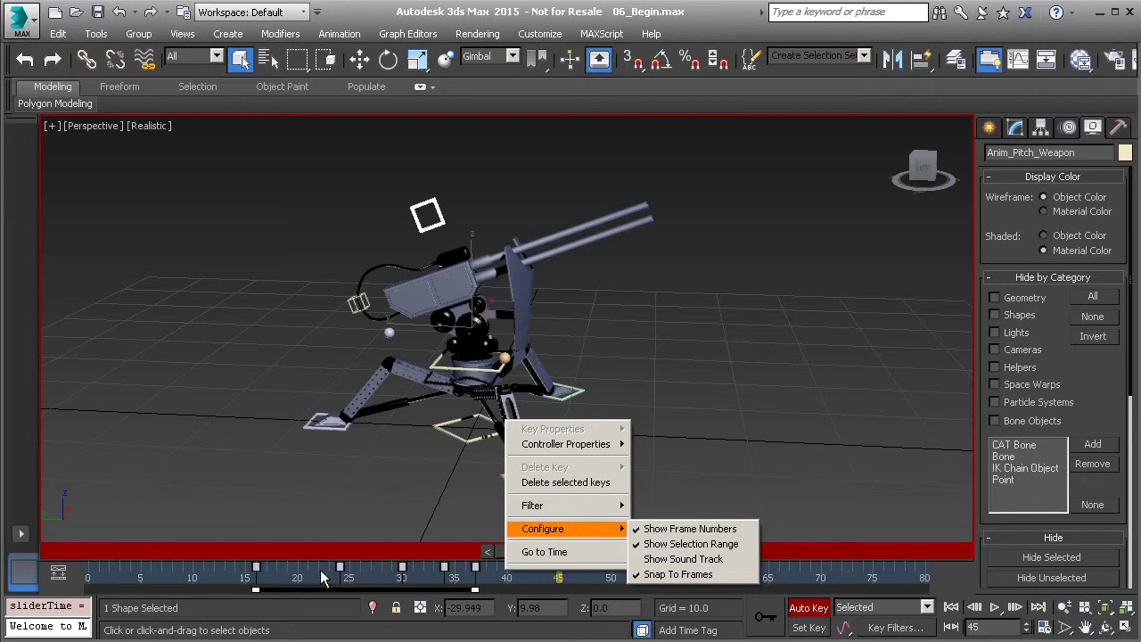
{"action": "left_click", "coordinate": [200, 571]}
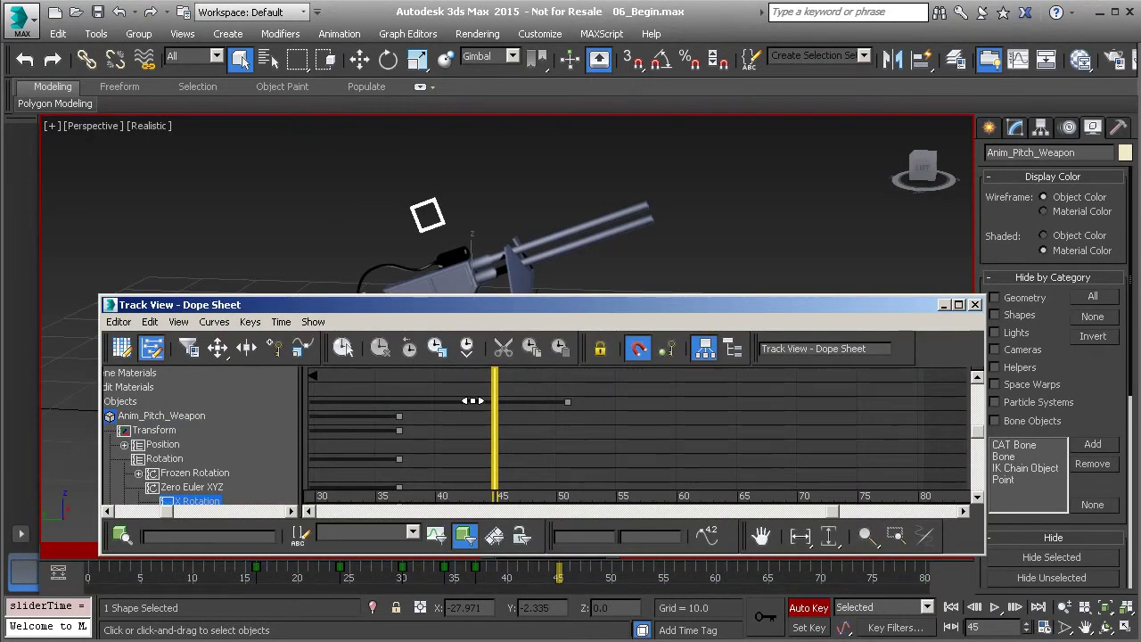
Bring back the Dope Sheet higher on the screen and scrub the current time to frame 35
{"action": "left_click_drag", "start_coordinate": [512, 305], "coordinate": [585, 184]}
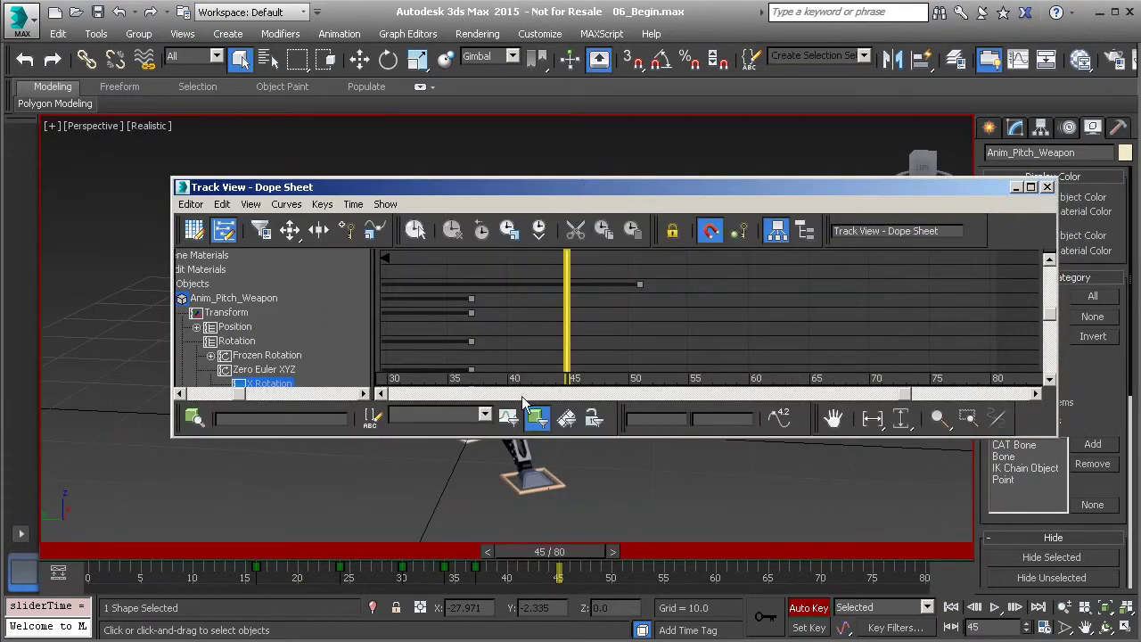
{"action": "left_click_drag", "start_coordinate": [567, 356], "coordinate": [450, 364]}
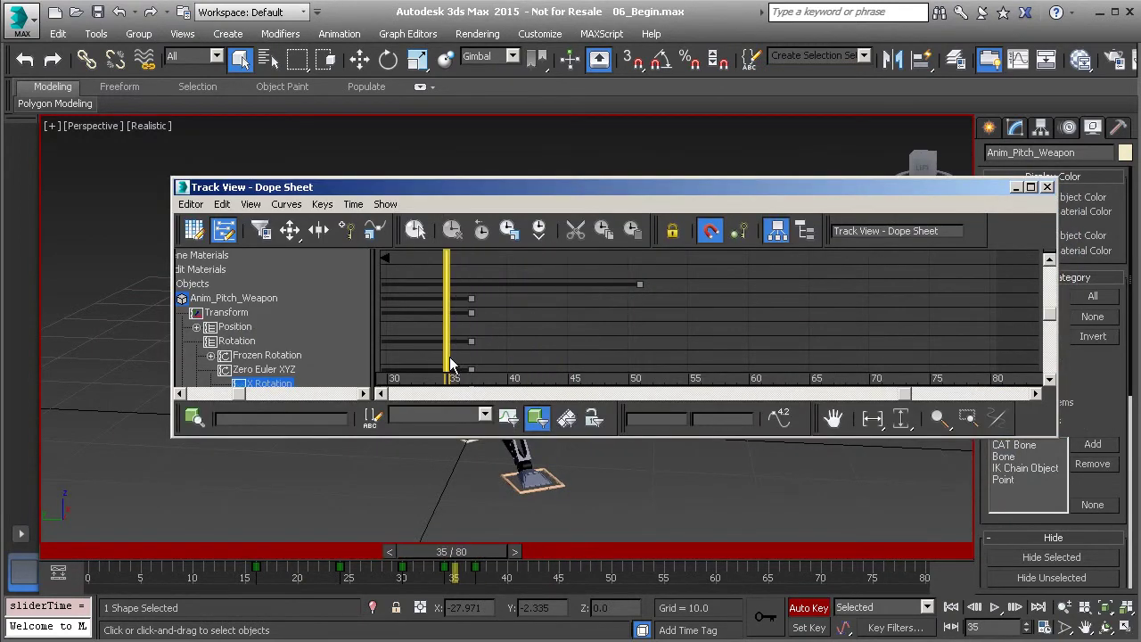
{"action": "left_click_drag", "start_coordinate": [907, 395], "coordinate": [402, 379]}
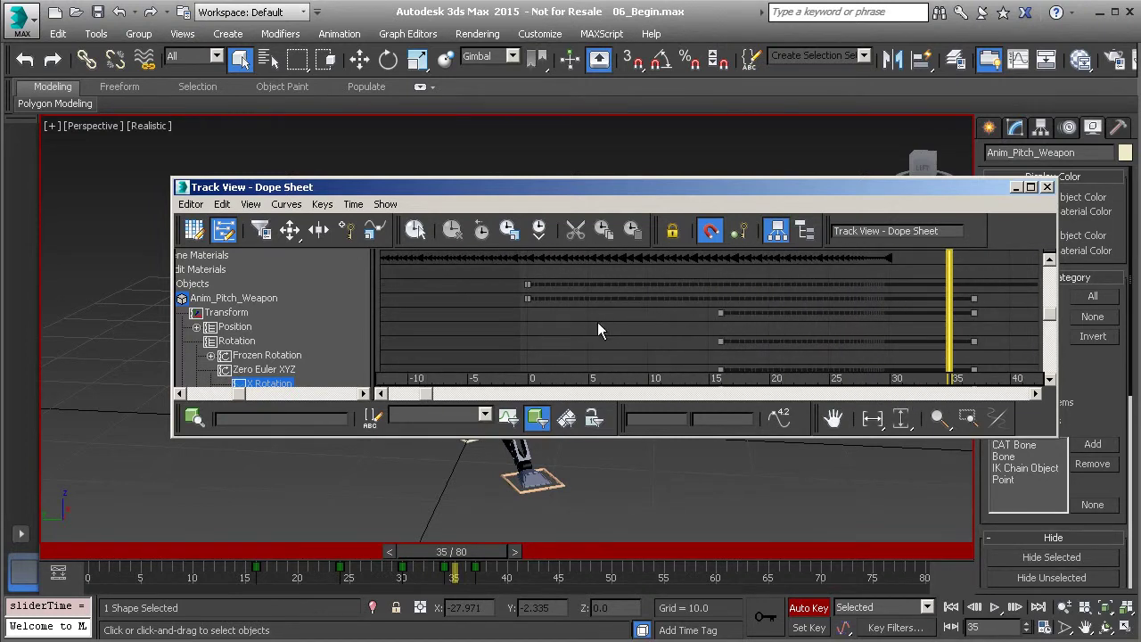
{"action": "left_click_drag", "start_coordinate": [428, 397], "coordinate": [366, 370]}
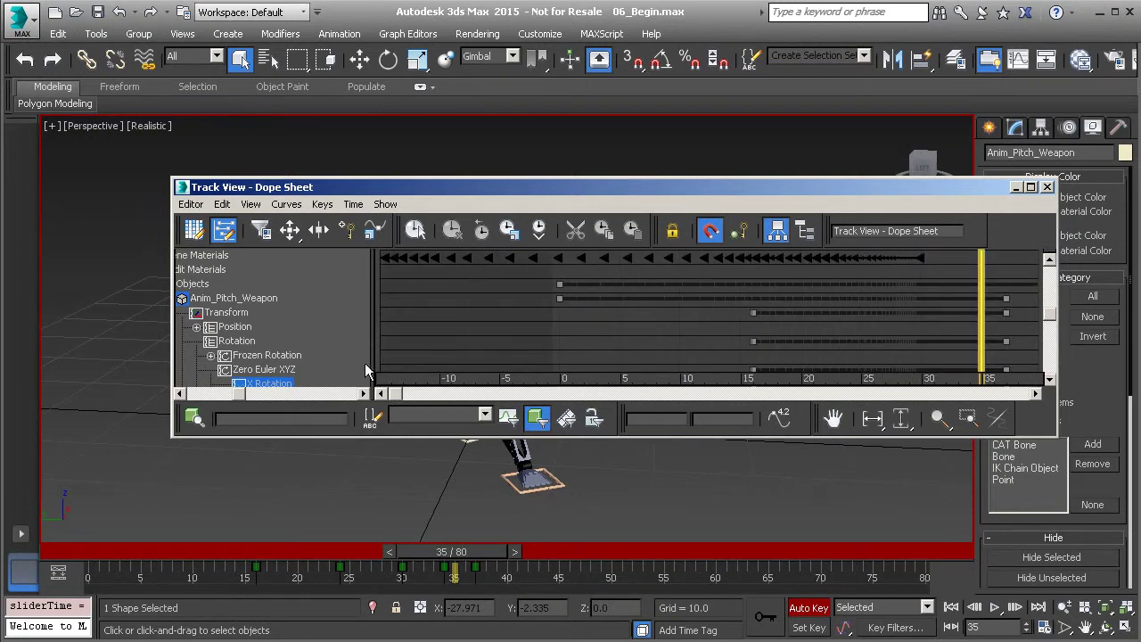
In Edit Keys mode, select the time from frame 14 to 40 on the Anim_Pitch_Weapon track and reverse it
{"action": "left_click", "coordinate": [224, 230]}
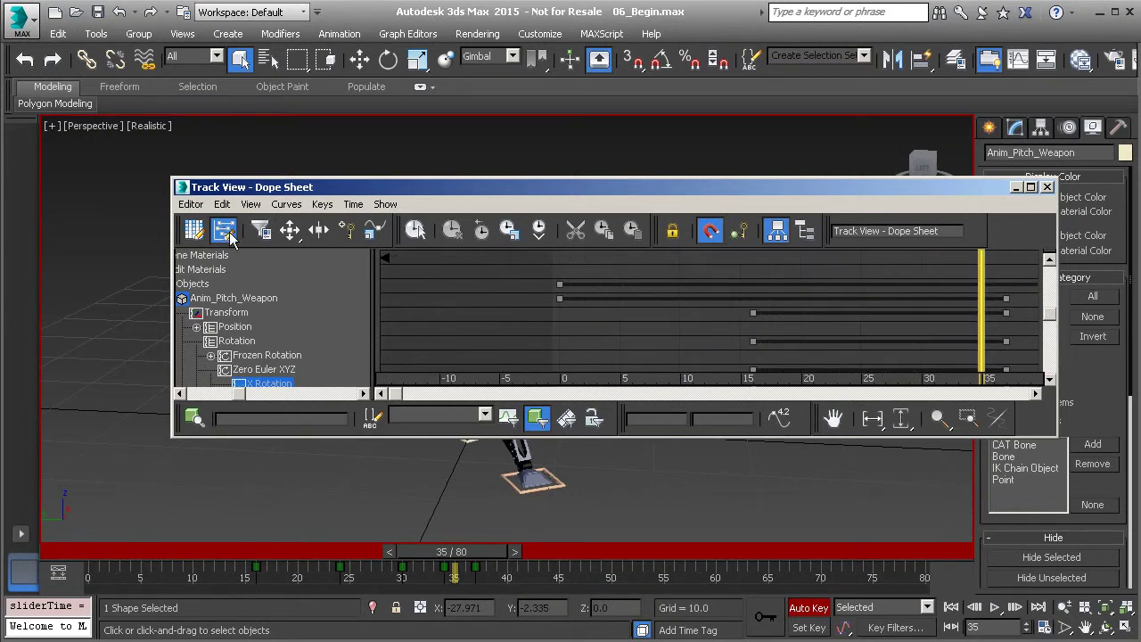
{"action": "left_click", "coordinate": [292, 232]}
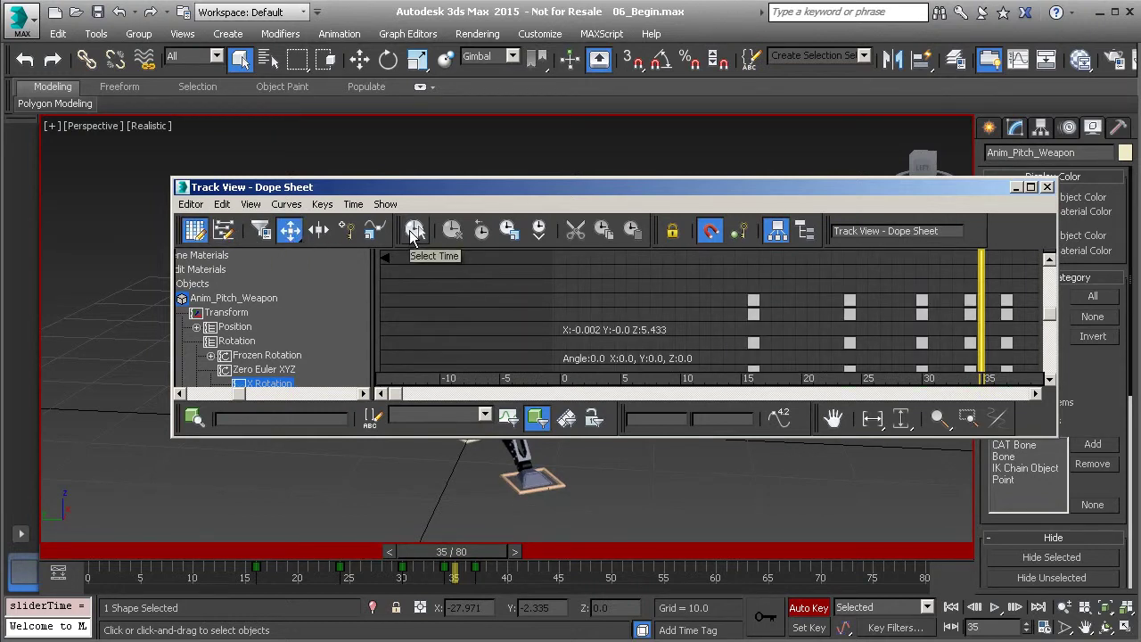
{"action": "left_click", "coordinate": [414, 231]}
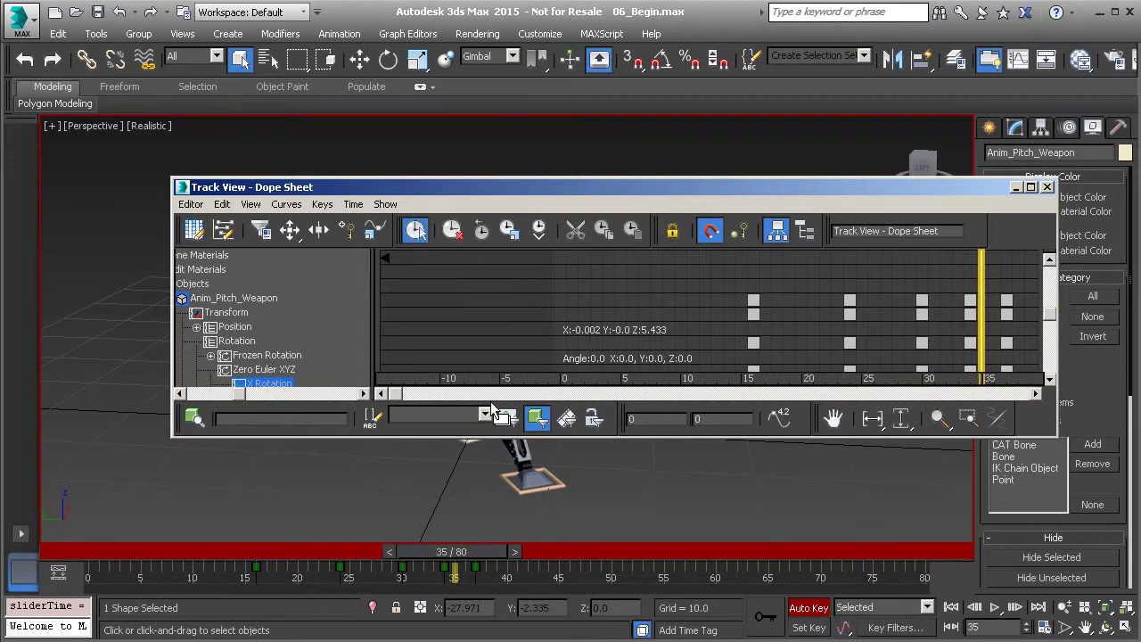
{"action": "left_click_drag", "start_coordinate": [394, 394], "coordinate": [605, 397]}
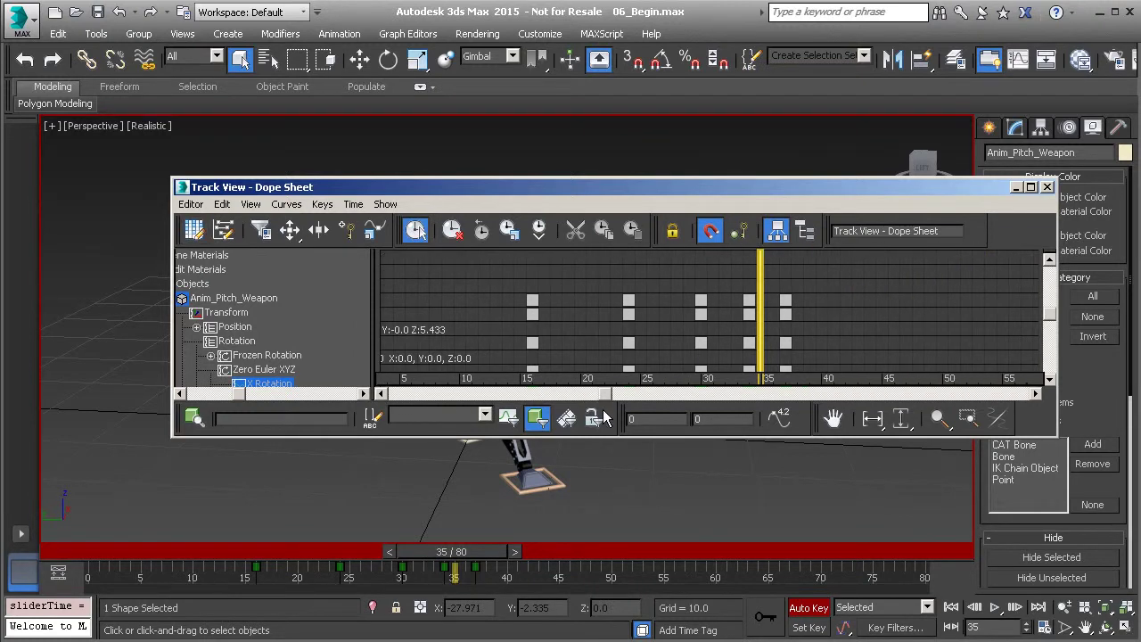
{"action": "left_click_drag", "start_coordinate": [511, 295], "coordinate": [819, 295]}
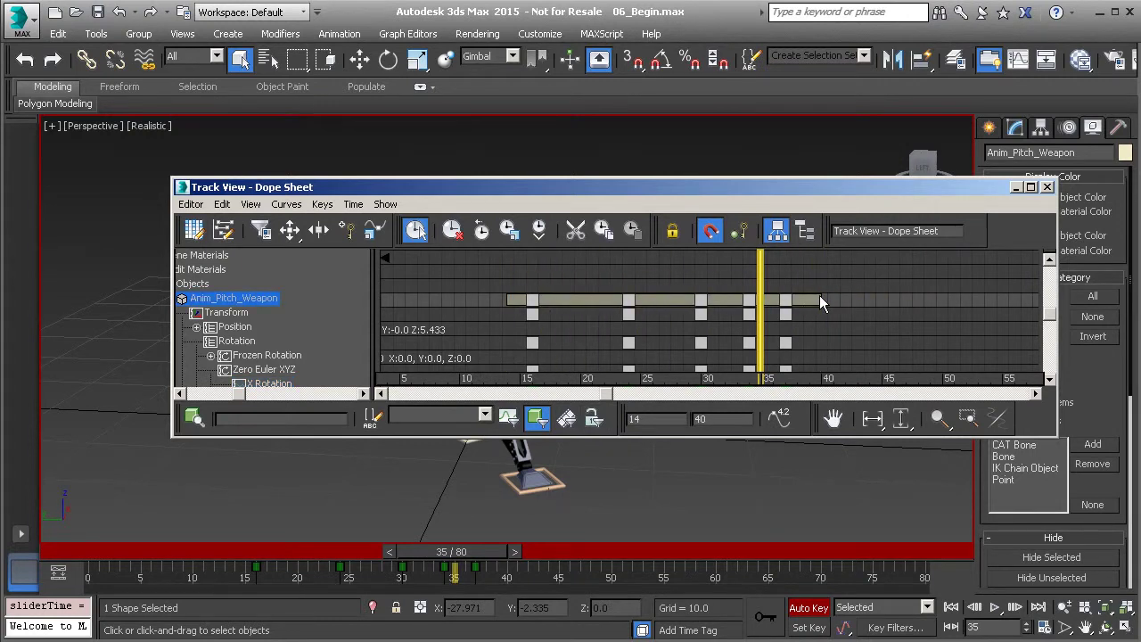
{"action": "left_click", "coordinate": [481, 232]}
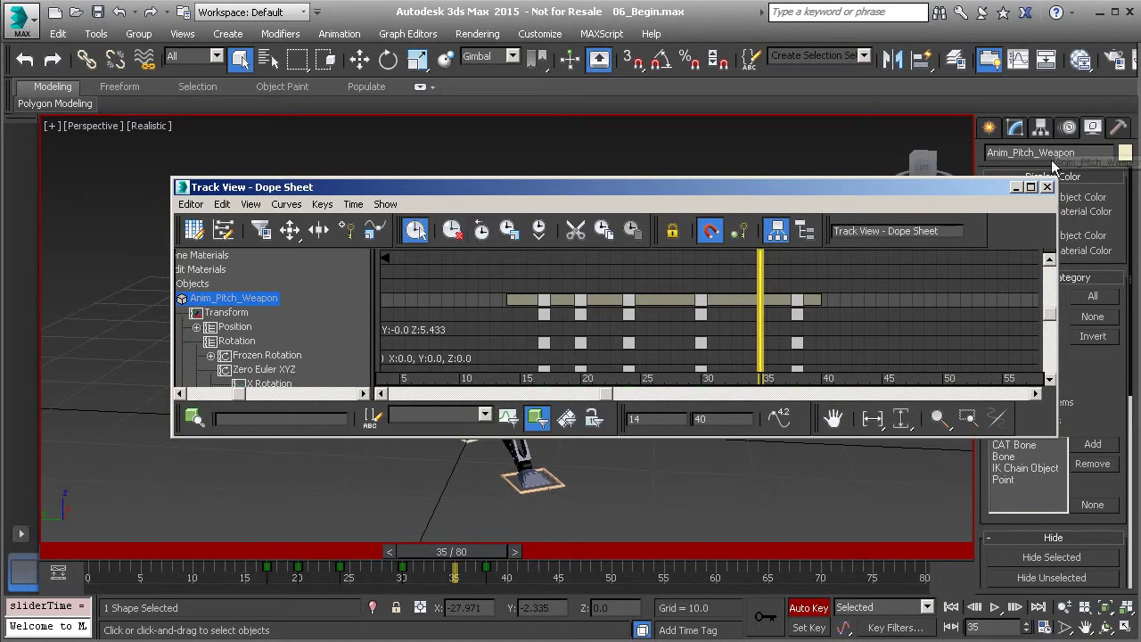
Close the Dope Sheet, return to frame 0 and play back the reversed weapon animation
{"action": "left_click", "coordinate": [1048, 187]}
{"action": "left_click", "coordinate": [179, 547]}
{"action": "left_click_drag", "start_coordinate": [180, 547], "coordinate": [107, 552]}
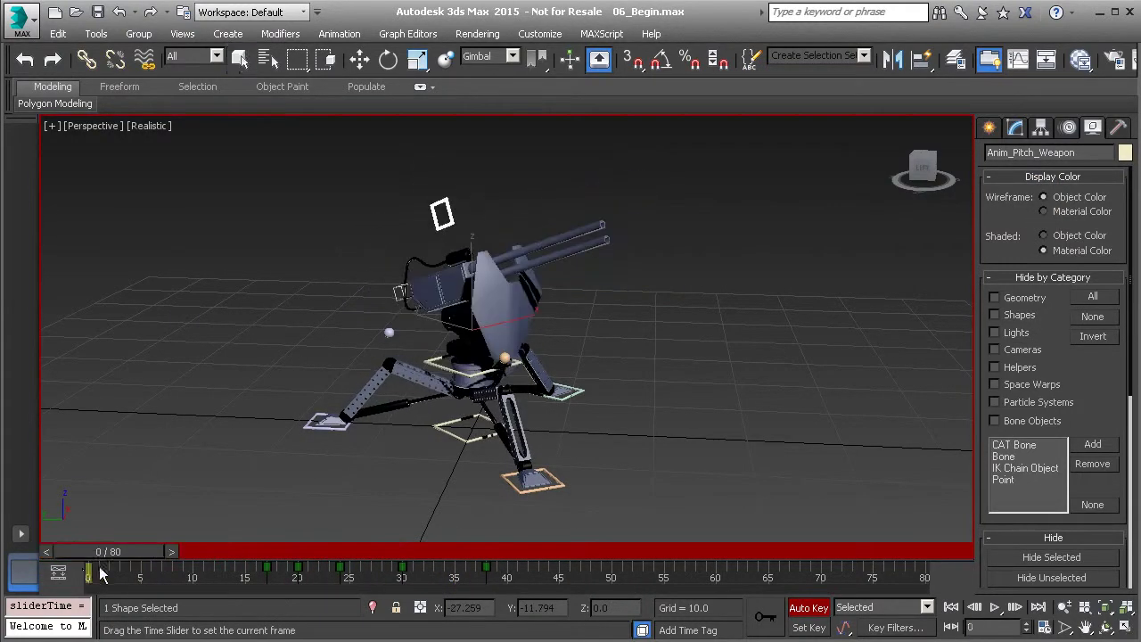
{"action": "left_click", "coordinate": [995, 607]}
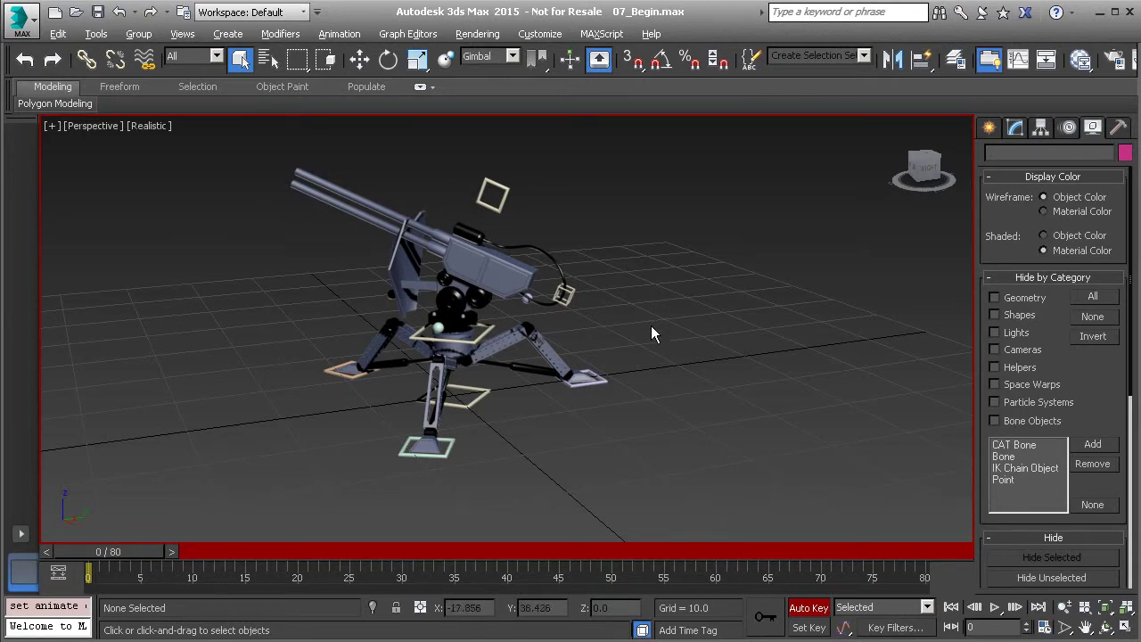
Select the Anim_Swivel_Weapon control and open its curves in a taller, slightly narrower Curve Editor window
{"action": "middle_click_drag", "start_coordinate": [512, 264], "coordinate": [537, 275]}
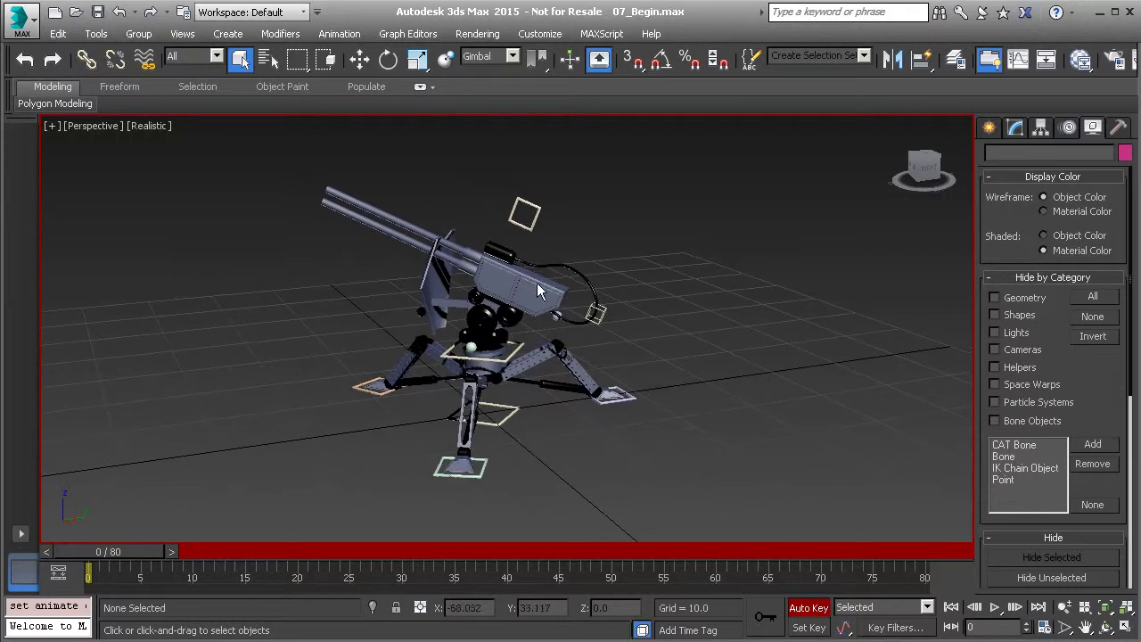
{"action": "left_click", "coordinate": [516, 351]}
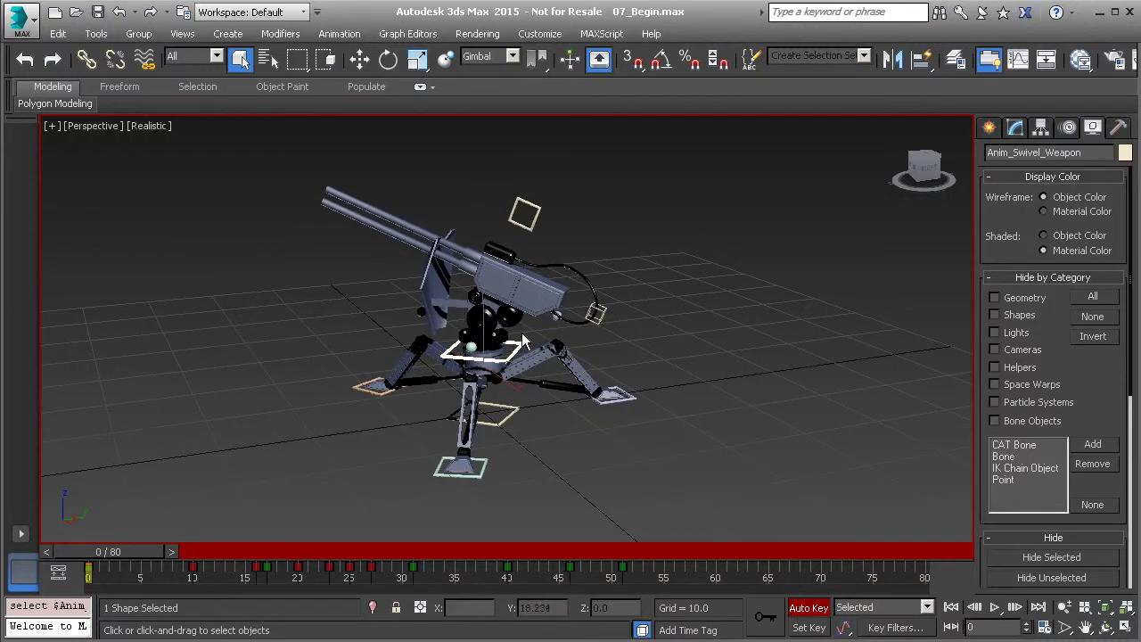
{"action": "right_click", "coordinate": [628, 240]}
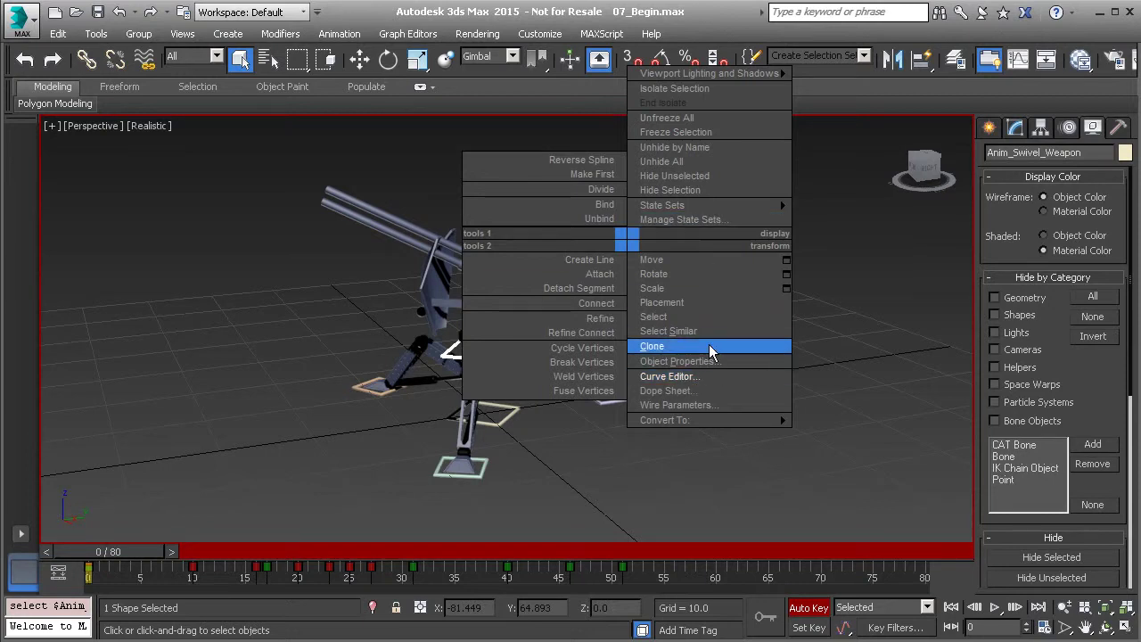
{"action": "left_click", "coordinate": [412, 36]}
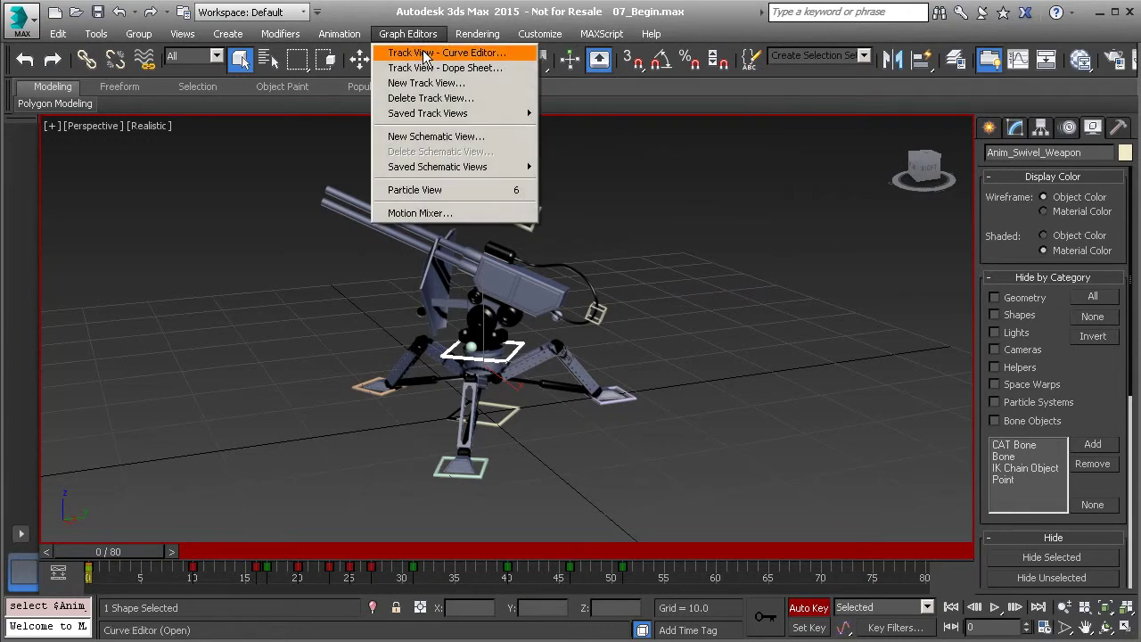
{"action": "left_click", "coordinate": [426, 51]}
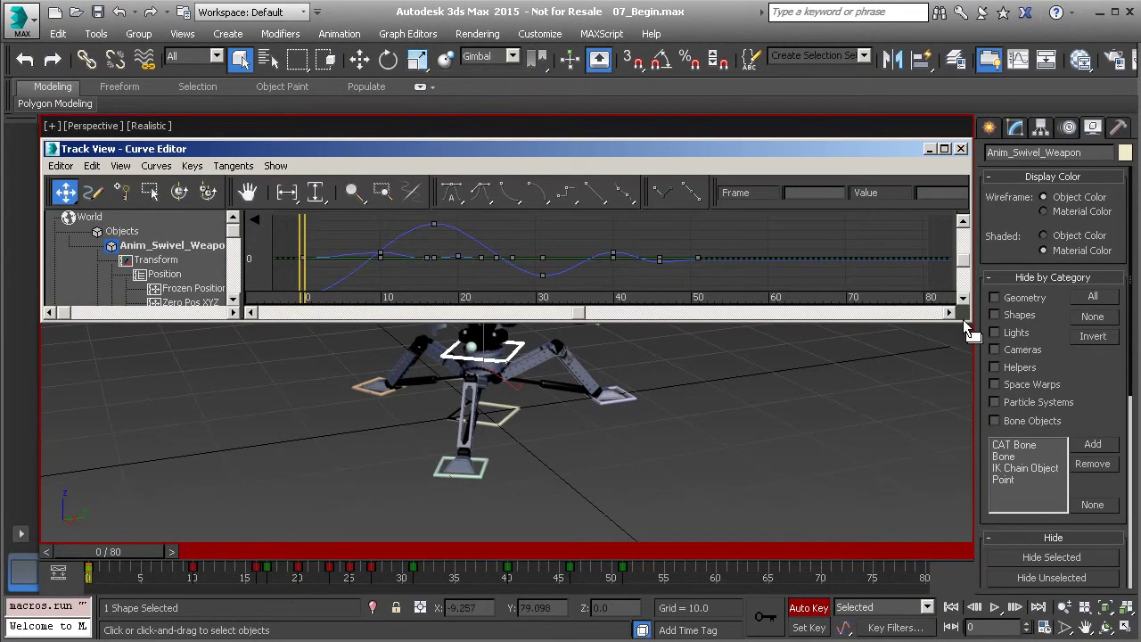
{"action": "left_click_drag", "start_coordinate": [969, 318], "coordinate": [883, 491]}
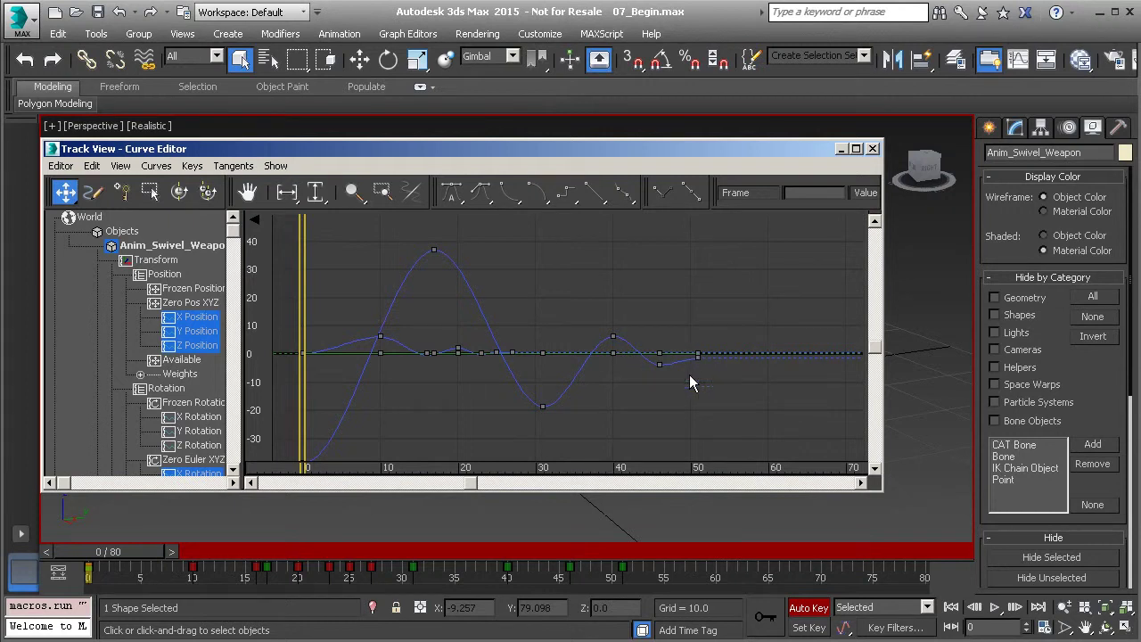
Select the frame 31 key on the large swing curve and tilt its tangent handles to slope downward through the key
{"action": "left_click", "coordinate": [434, 249]}
{"action": "left_click", "coordinate": [544, 407]}
{"action": "mouse_move", "coordinate": [571, 412]}
{"action": "left_mouse_down"}
{"action": "mouse_move", "coordinate": [589, 436]}
{"action": "mouse_move", "coordinate": [594, 425]}
{"action": "mouse_move", "coordinate": [580, 445]}
{"action": "mouse_move", "coordinate": [586, 423]}
{"action": "mouse_move", "coordinate": [603, 446]}
{"action": "mouse_move", "coordinate": [576, 415]}
{"action": "mouse_move", "coordinate": [594, 413]}
{"action": "mouse_move", "coordinate": [571, 439]}
{"action": "mouse_move", "coordinate": [601, 437]}
{"action": "mouse_move", "coordinate": [576, 416]}
{"action": "mouse_move", "coordinate": [591, 409]}
{"action": "mouse_move", "coordinate": [571, 420]}
{"action": "left_mouse_up"}
{"action": "mouse_move", "coordinate": [570, 418]}
{"action": "left_mouse_down"}
{"action": "mouse_move", "coordinate": [578, 428]}
{"action": "mouse_move", "coordinate": [579, 416]}
{"action": "left_mouse_up"}
{"action": "mouse_move", "coordinate": [508, 397]}
{"action": "left_mouse_down"}
{"action": "mouse_move", "coordinate": [518, 409]}
{"action": "mouse_move", "coordinate": [508, 390]}
{"action": "left_mouse_up"}
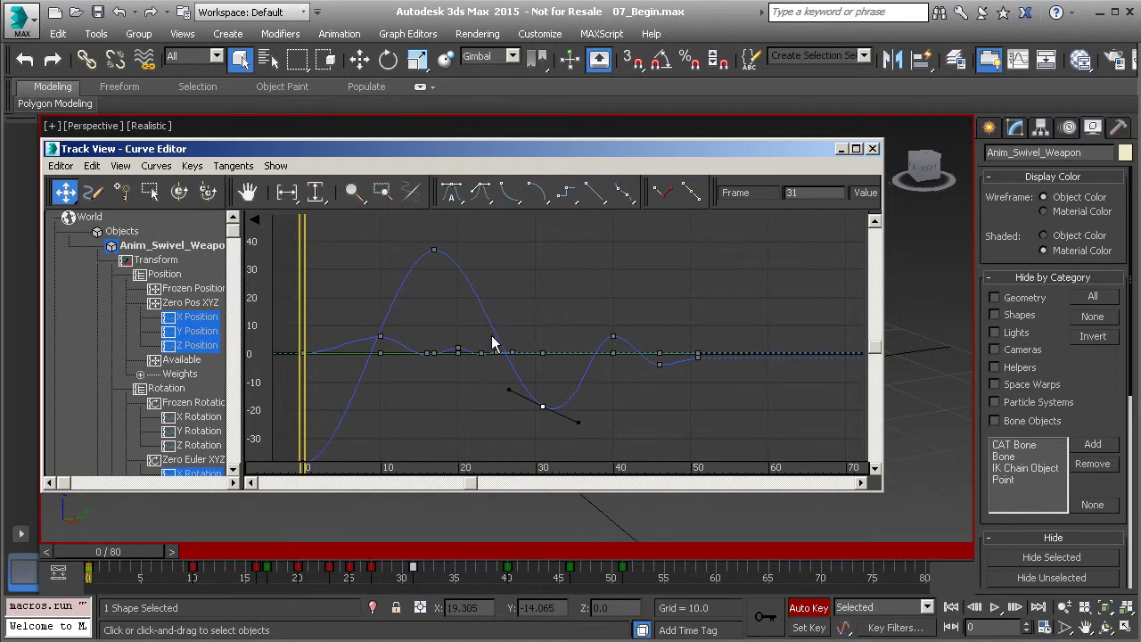
Examine the curve's frame 40 and frame 31 keys up close, then return to a view of the whole swing
{"action": "left_click", "coordinate": [613, 336]}
{"action": "mouse_move", "coordinate": [521, 335]}
{"action": "middle_mouse_down"}
{"action": "mouse_move", "coordinate": [487, 350]}
{"action": "mouse_move", "coordinate": [535, 343]}
{"action": "mouse_move", "coordinate": [525, 350]}
{"action": "mouse_move", "coordinate": [531, 337]}
{"action": "middle_mouse_up"}
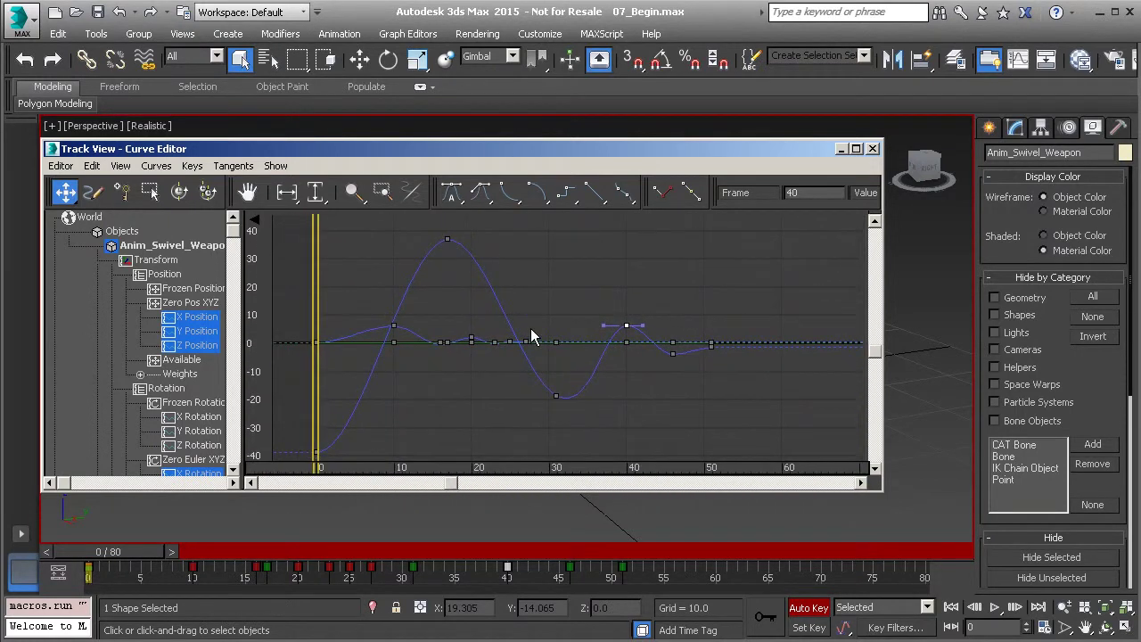
{"action": "middle_click_drag", "start_coordinate": [509, 377], "coordinate": [611, 261], "text": "ctrl+alt"}
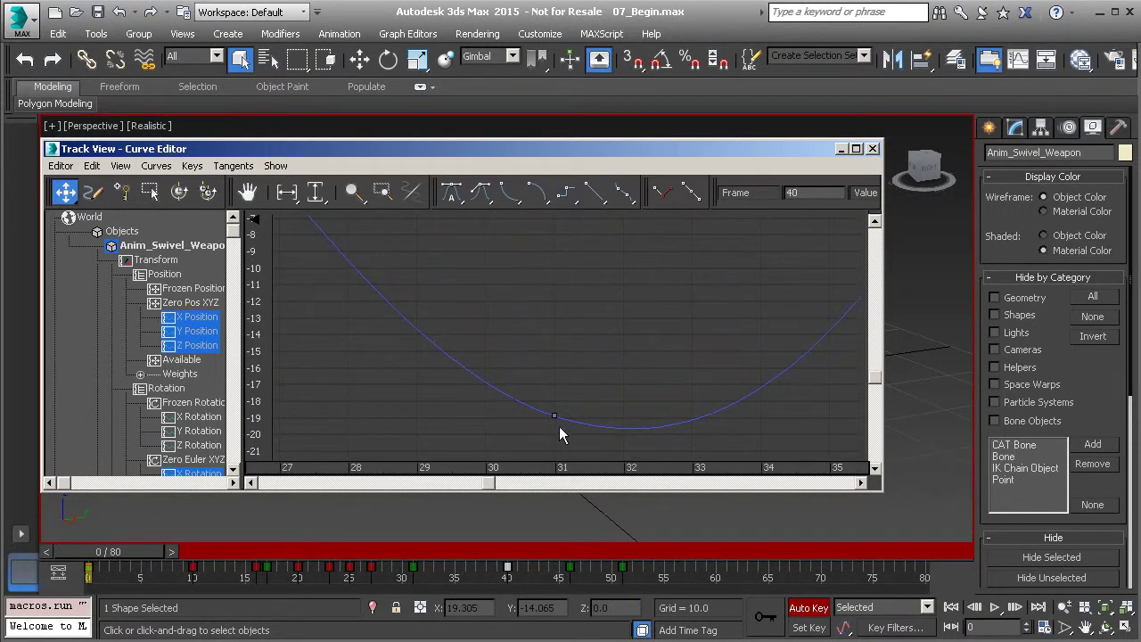
{"action": "middle_click_drag", "start_coordinate": [555, 417], "coordinate": [604, 283], "text": "ctrl+alt"}
{"action": "middle_click_drag", "start_coordinate": [623, 321], "coordinate": [559, 355], "text": "ctrl+alt"}
{"action": "scroll", "coordinate": [606, 402], "scroll_direction": "down", "scroll_amount": 5}
{"action": "middle_click_drag", "start_coordinate": [540, 420], "coordinate": [462, 403], "text": "ctrl+alt"}
{"action": "middle_click_drag", "start_coordinate": [472, 348], "coordinate": [457, 397]}
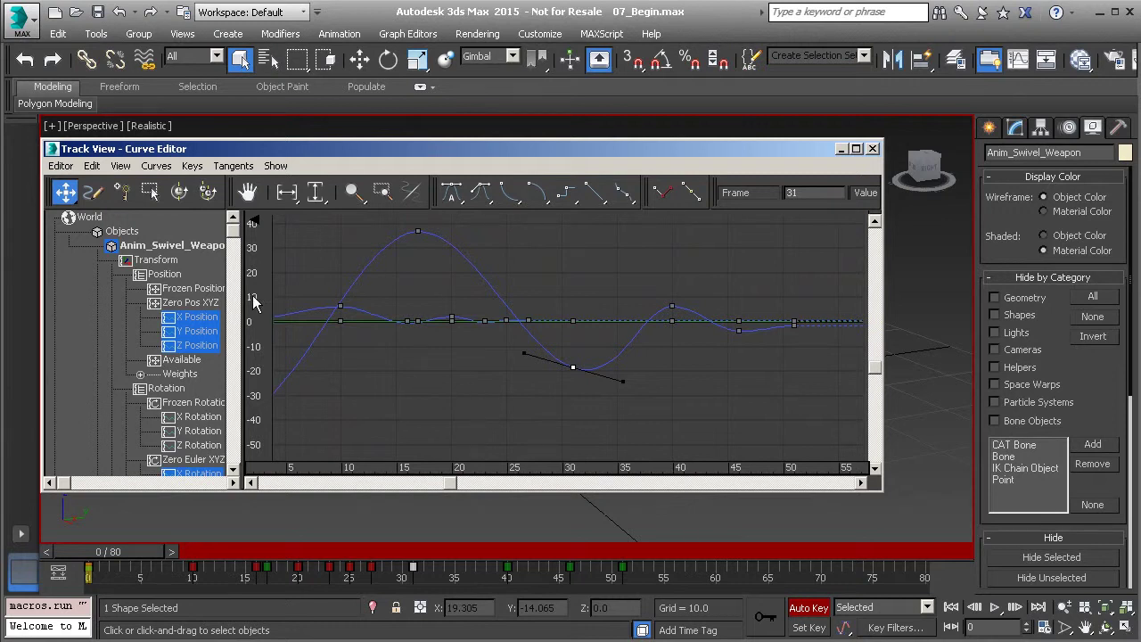
Review the Curve Editor's curve display options, including Auto Expand and the Auto Select choices
{"action": "left_click", "coordinate": [276, 167]}
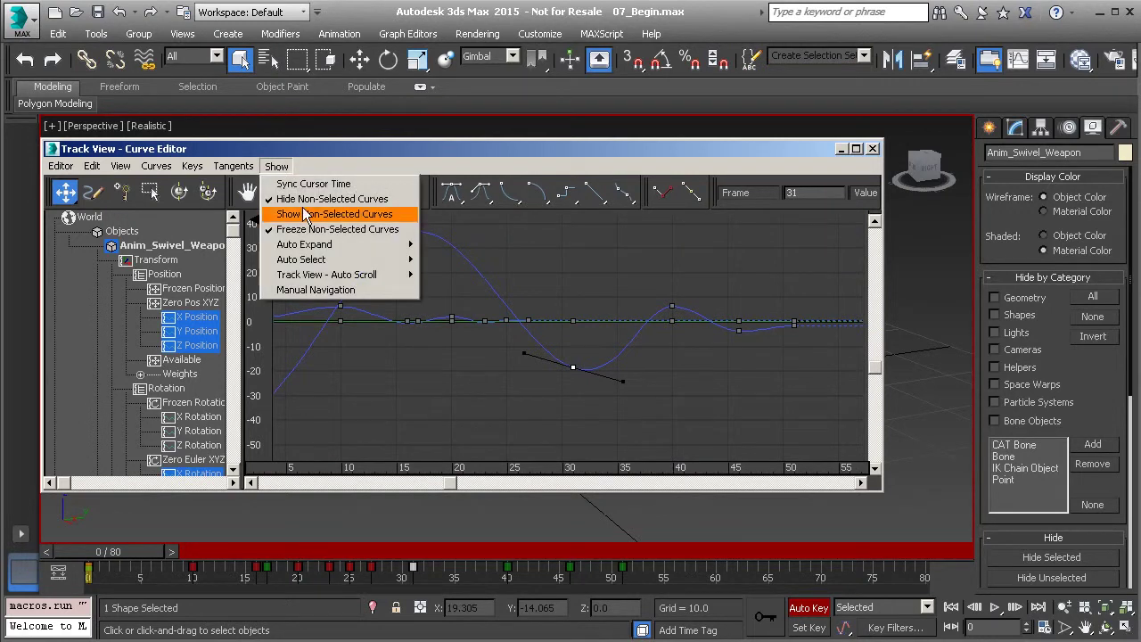
{"action": "mouse_move", "coordinate": [337, 241]}
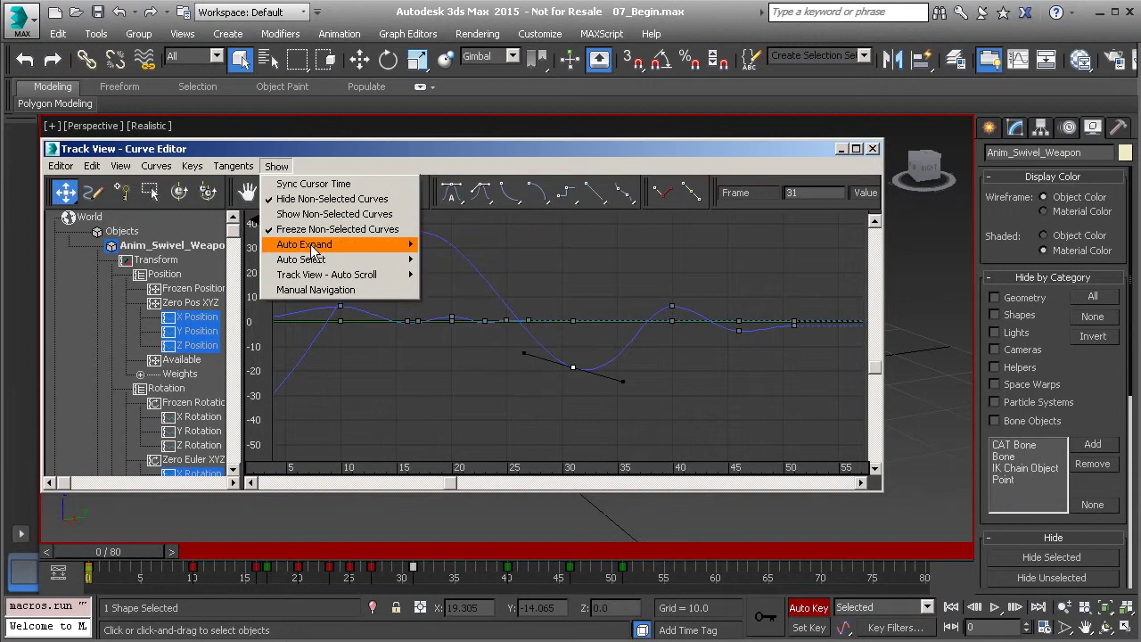
{"action": "mouse_move", "coordinate": [317, 260]}
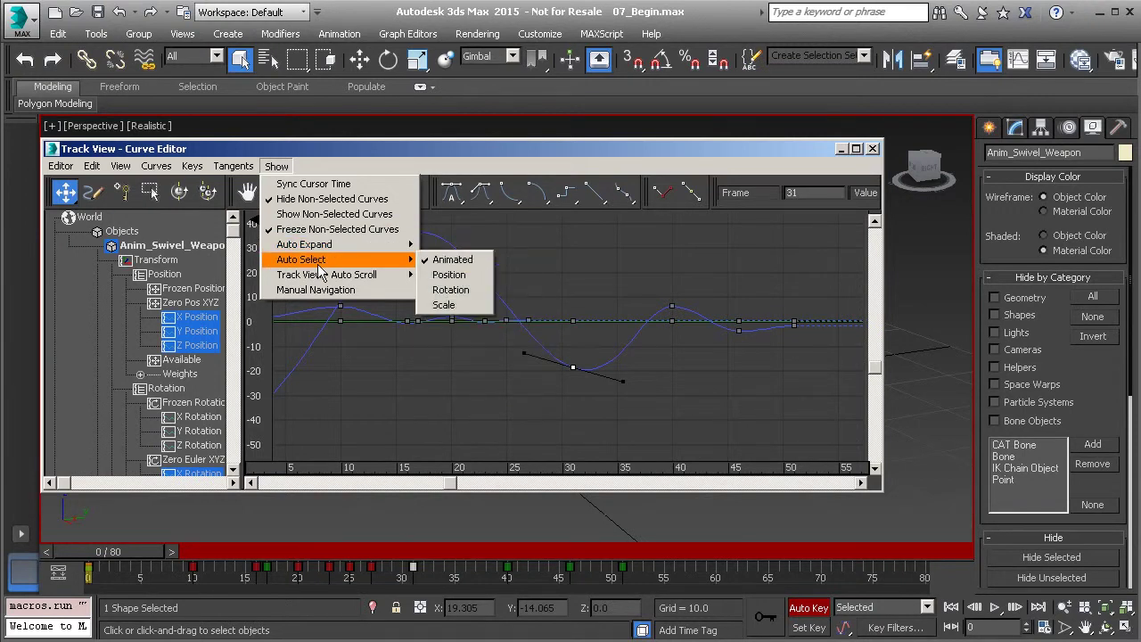
{"action": "left_click_drag", "start_coordinate": [209, 148], "coordinate": [210, 150]}
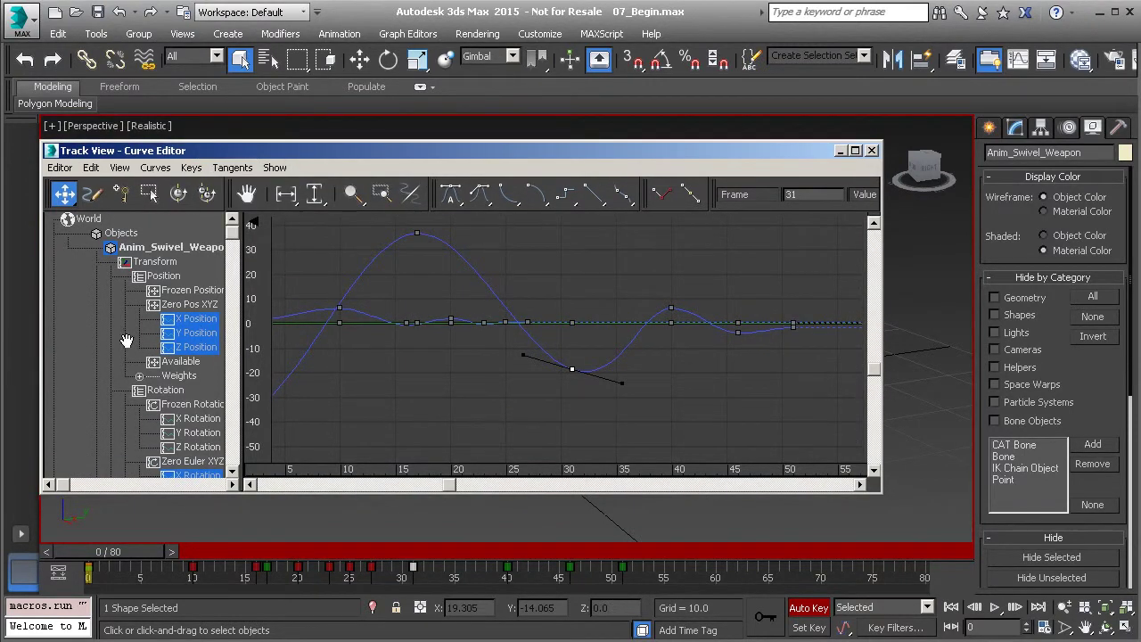
Display only the weapon control's Z Position curve under Zero Pos XYZ, framed from frame 0 to its last key
{"action": "scroll", "coordinate": [157, 326], "scroll_direction": "down", "scroll_amount": 2}
{"action": "scroll", "coordinate": [157, 326], "scroll_direction": "down", "scroll_amount": 3}
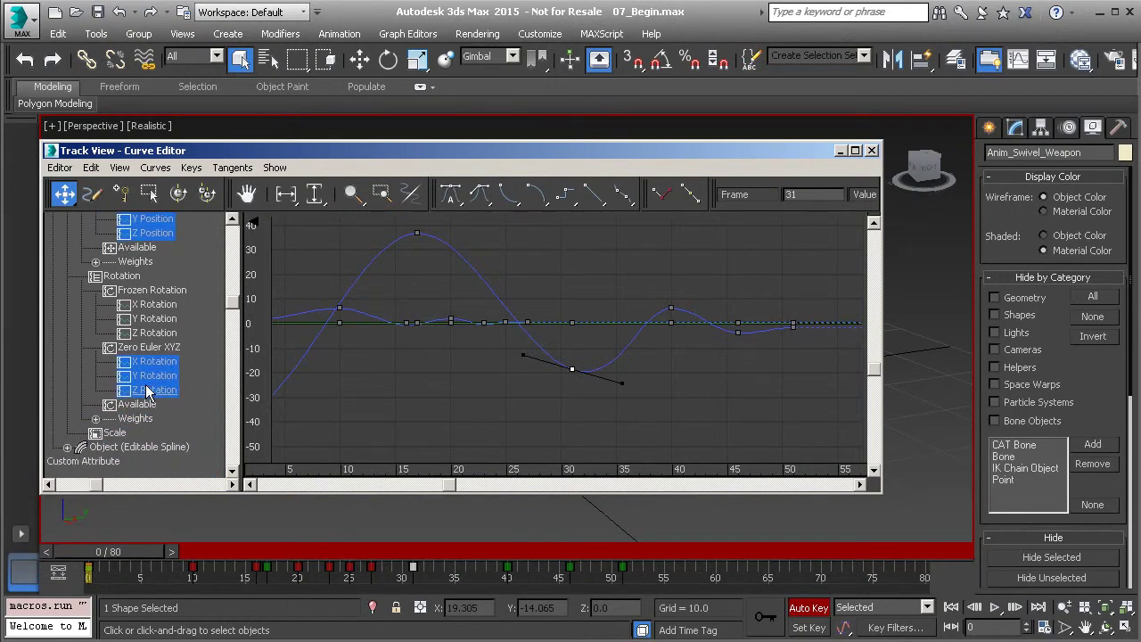
{"action": "scroll", "coordinate": [163, 349], "scroll_direction": "down", "scroll_amount": 2}
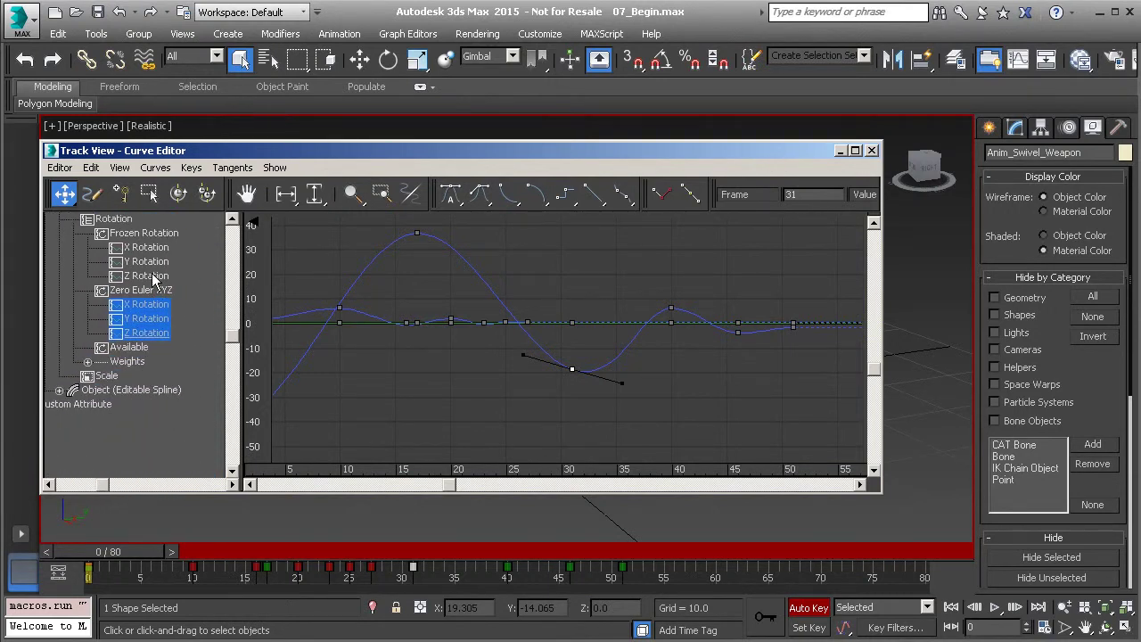
{"action": "scroll", "coordinate": [153, 279], "scroll_direction": "up", "scroll_amount": 5}
{"action": "scroll", "coordinate": [155, 316], "scroll_direction": "up", "scroll_amount": 1}
{"action": "scroll", "coordinate": [157, 312], "scroll_direction": "down", "scroll_amount": 1}
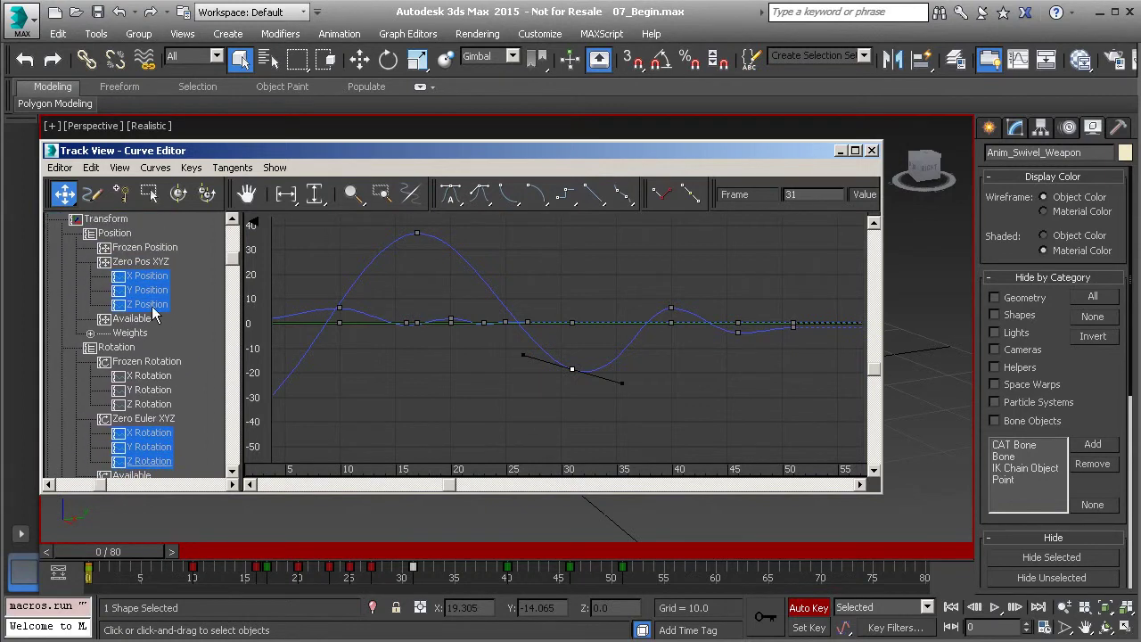
{"action": "left_click", "coordinate": [147, 304]}
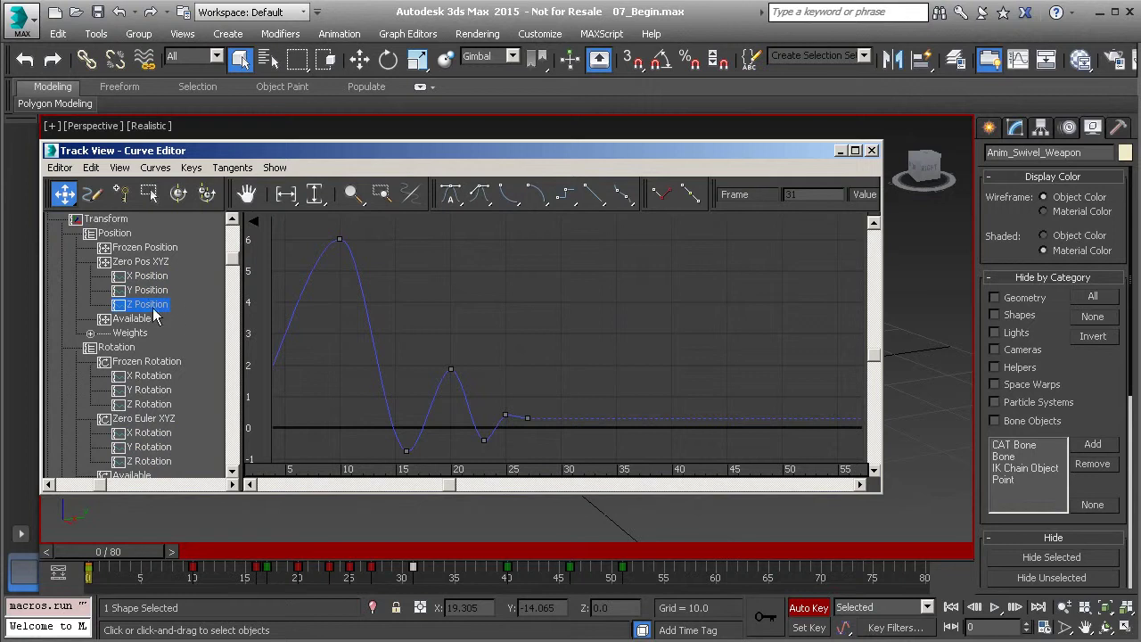
{"action": "middle_click_drag", "start_coordinate": [466, 365], "coordinate": [575, 356]}
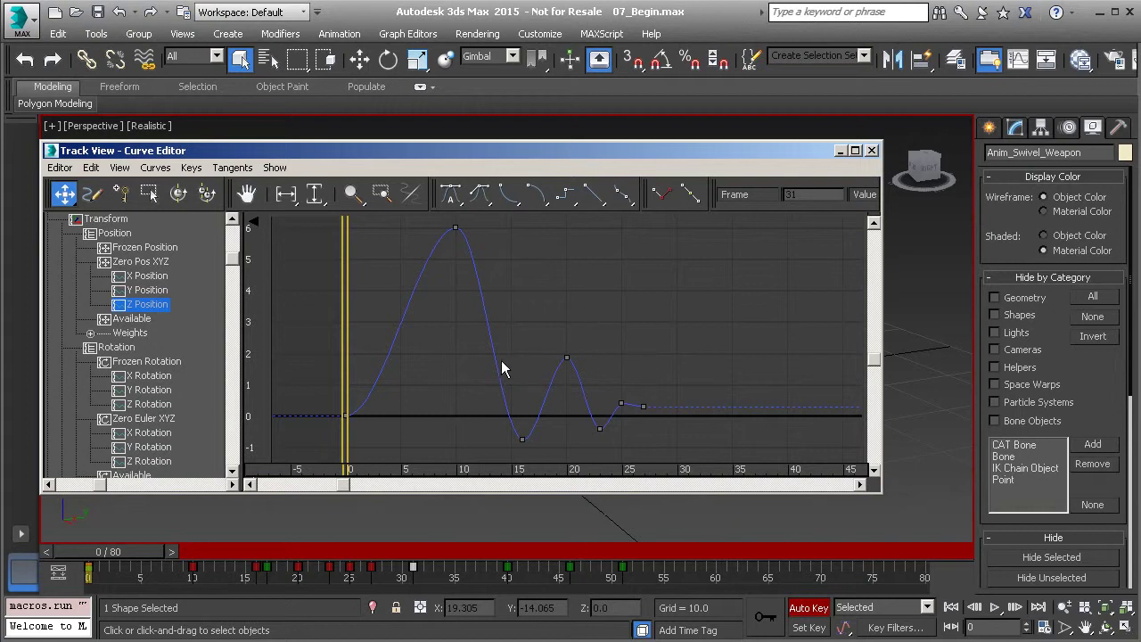
Move the Curve Editor up and shorten it to uncover the turret, and play back the animation
{"action": "left_click_drag", "start_coordinate": [689, 161], "coordinate": [773, 75]}
{"action": "left_click_drag", "start_coordinate": [560, 404], "coordinate": [539, 361]}
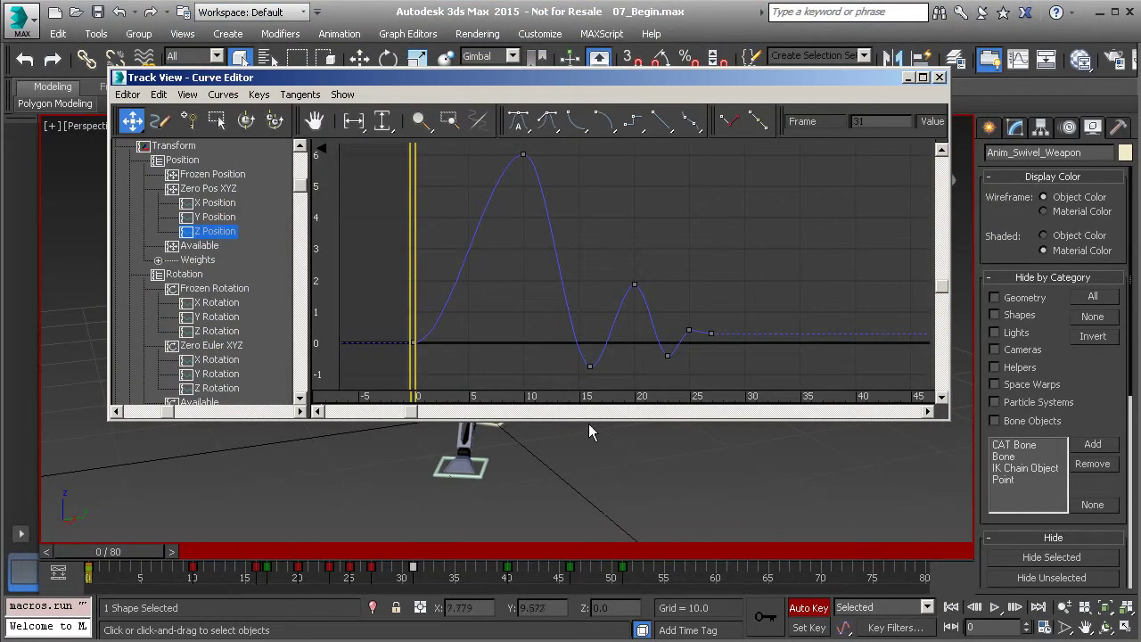
{"action": "left_click_drag", "start_coordinate": [591, 422], "coordinate": [588, 287]}
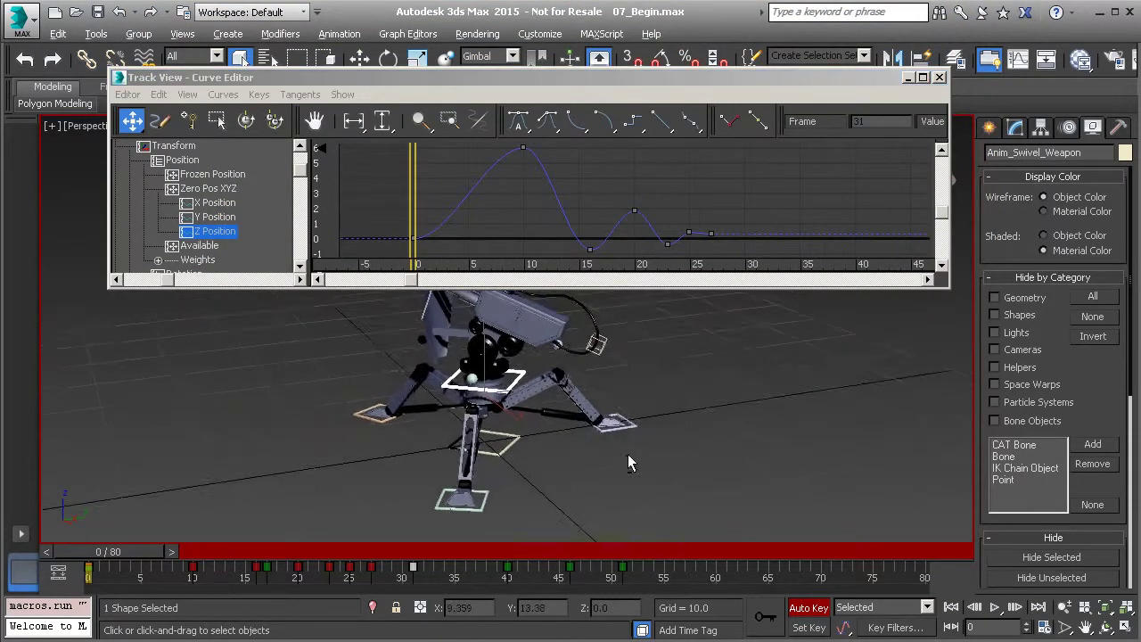
{"action": "left_click", "coordinate": [994, 608]}
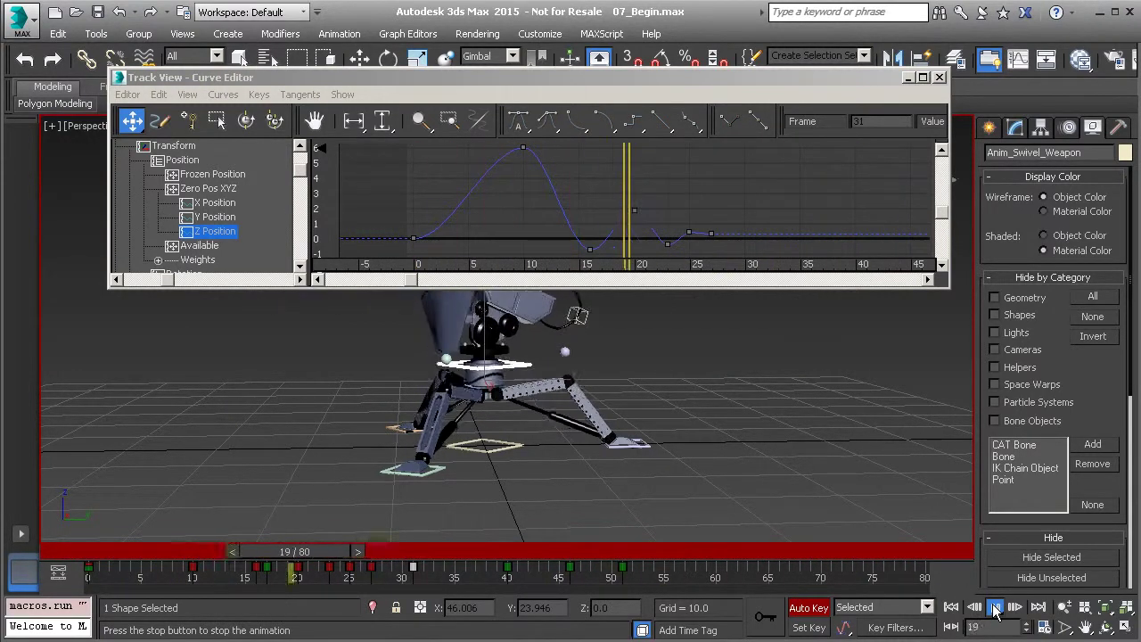
{"action": "left_click", "coordinate": [996, 607]}
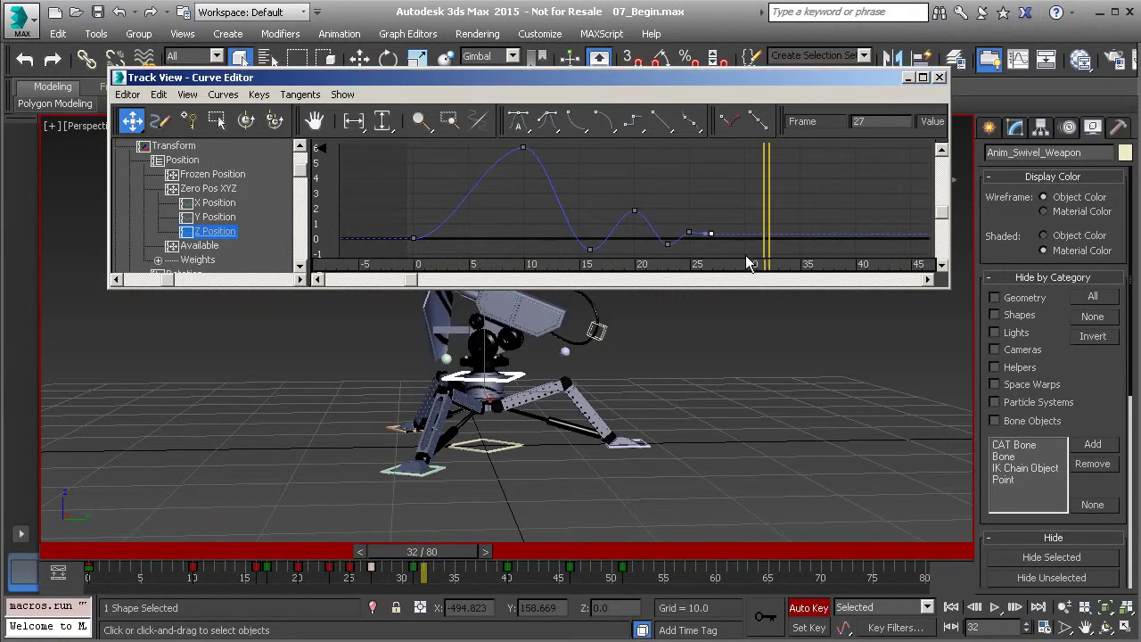
Move the last Z Position key to frame 29 at a value of about -0.23
{"action": "left_click_drag", "start_coordinate": [711, 234], "coordinate": [734, 248]}
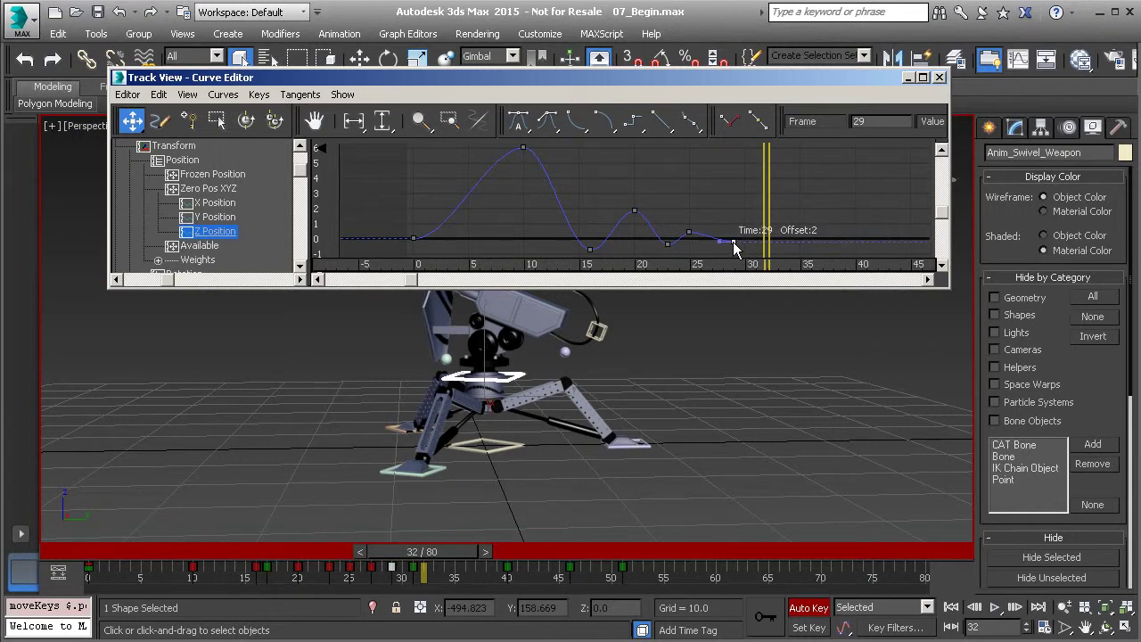
{"action": "middle_click_drag", "start_coordinate": [769, 214], "coordinate": [689, 209]}
{"action": "middle_click_drag", "start_coordinate": [780, 182], "coordinate": [723, 204]}
Widen the Curve Editor to expose the key's value and set the selected last key's frame to 32
{"action": "left_click_drag", "start_coordinate": [952, 200], "coordinate": [1030, 197]}
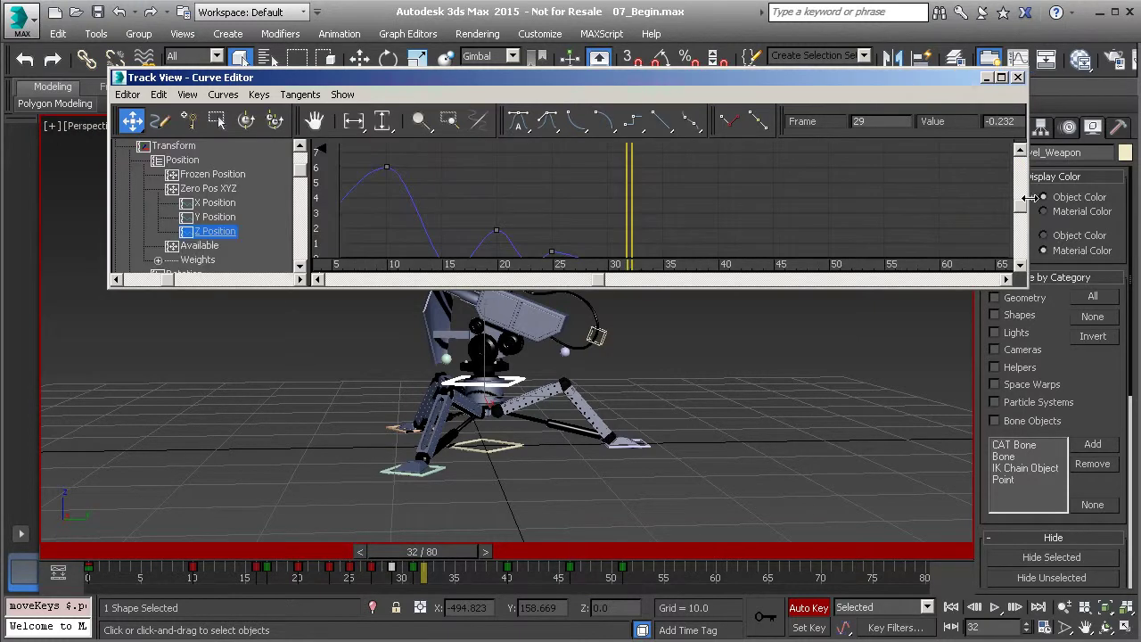
{"action": "double_click", "coordinate": [858, 125]}
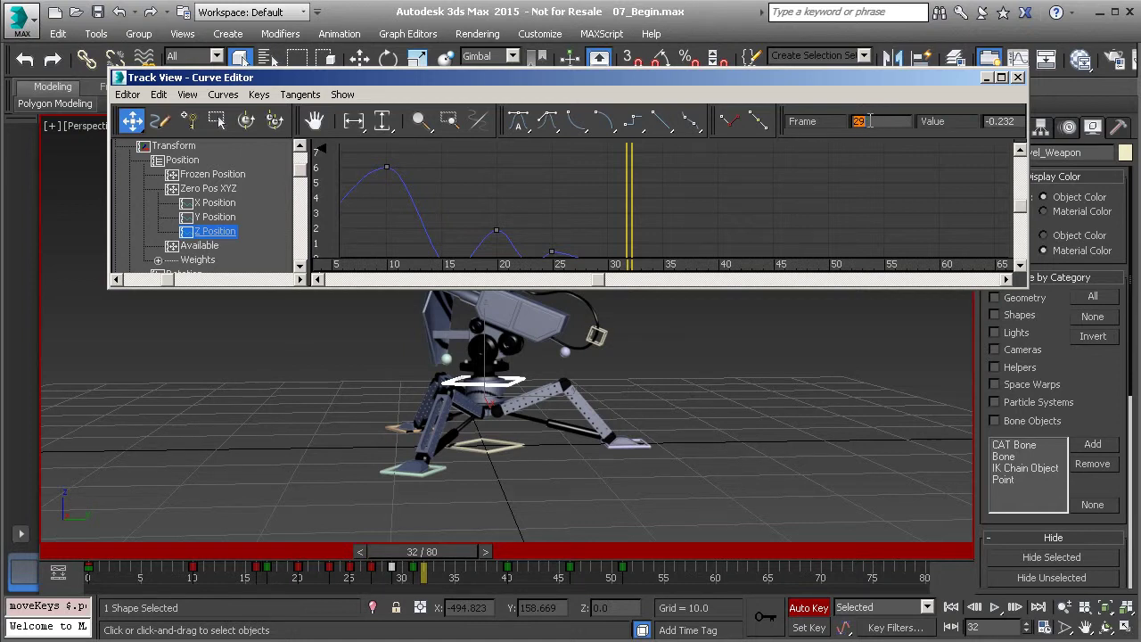
{"action": "key", "text": "Return"}
{"action": "middle_click_drag", "start_coordinate": [721, 204], "coordinate": [738, 169]}
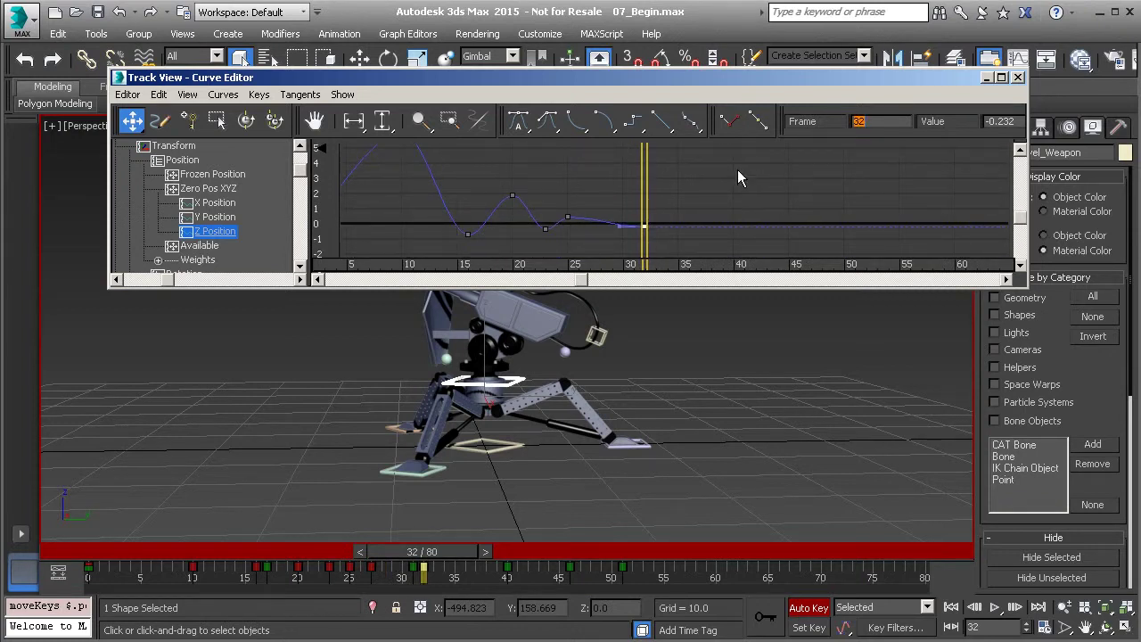
{"action": "middle_click_drag", "start_coordinate": [723, 176], "coordinate": [729, 185]}
Undo the move and the frame change on the last Z Position key
{"action": "left_click", "coordinate": [765, 178]}
{"action": "key", "text": "ctrl+z"}
{"action": "key", "text": "ctrl+z"}
{"action": "key", "text": "ctrl+z"}
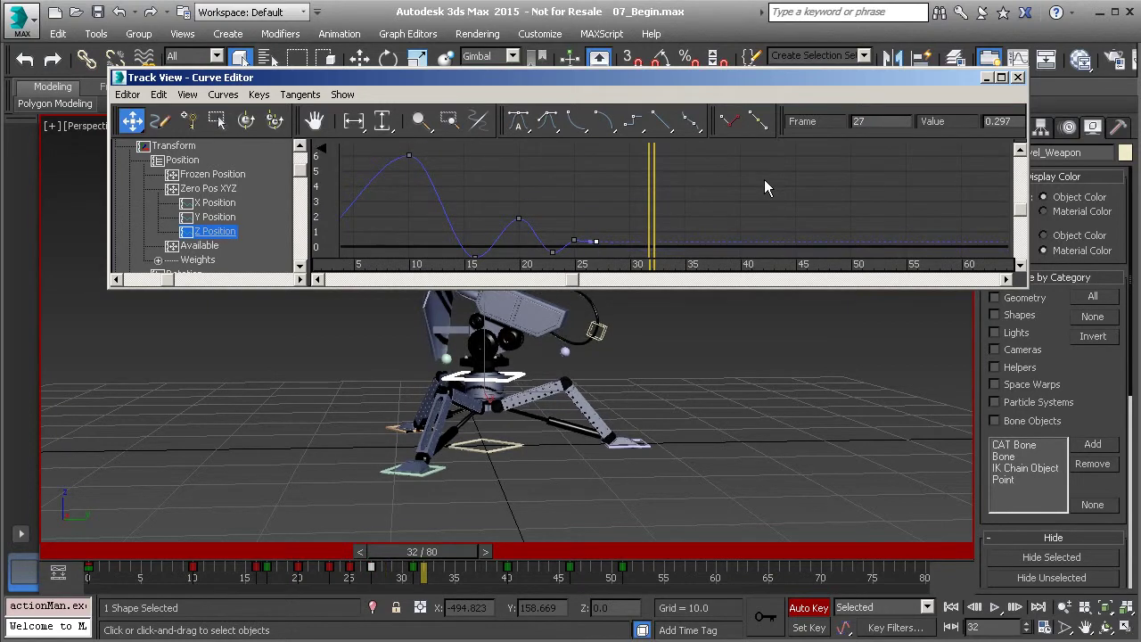
Make the Curve Editor taller and add retime markers to the Z Position curve at frames 0 and 27
{"action": "middle_click_drag", "start_coordinate": [521, 227], "coordinate": [591, 223]}
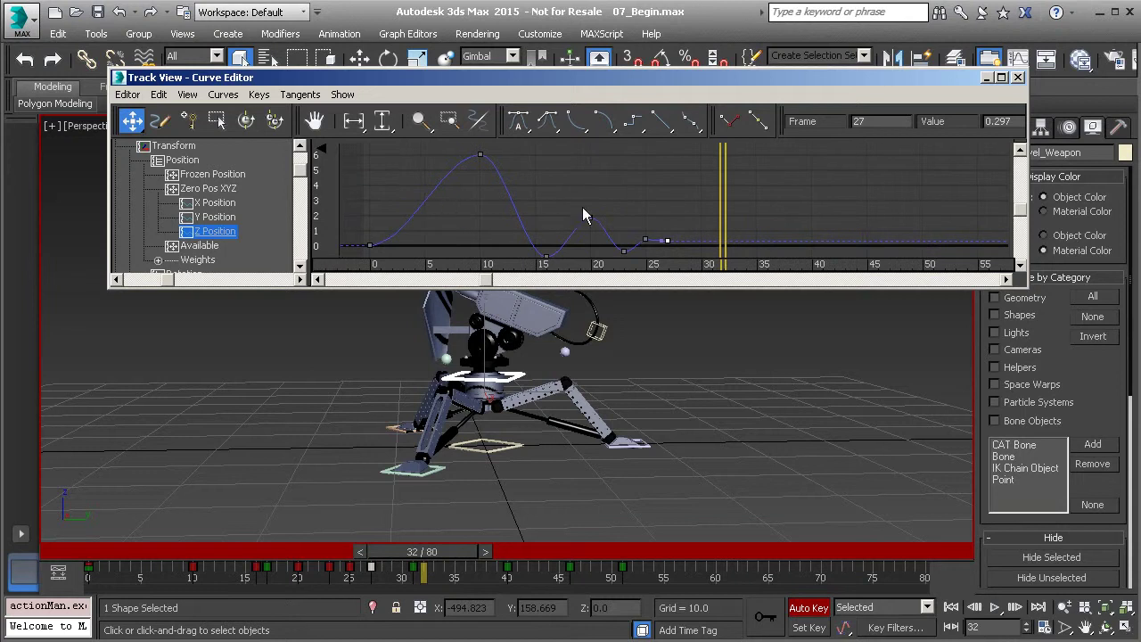
{"action": "left_click_drag", "start_coordinate": [704, 285], "coordinate": [701, 415]}
{"action": "middle_click_drag", "start_coordinate": [621, 268], "coordinate": [658, 264]}
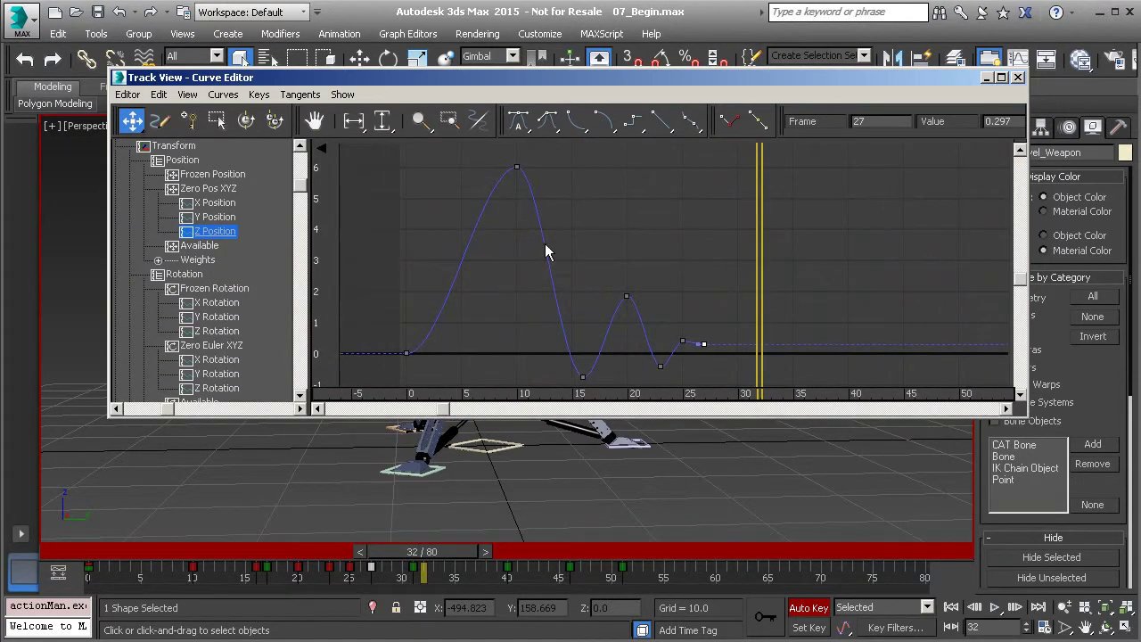
{"action": "left_click", "coordinate": [248, 125]}
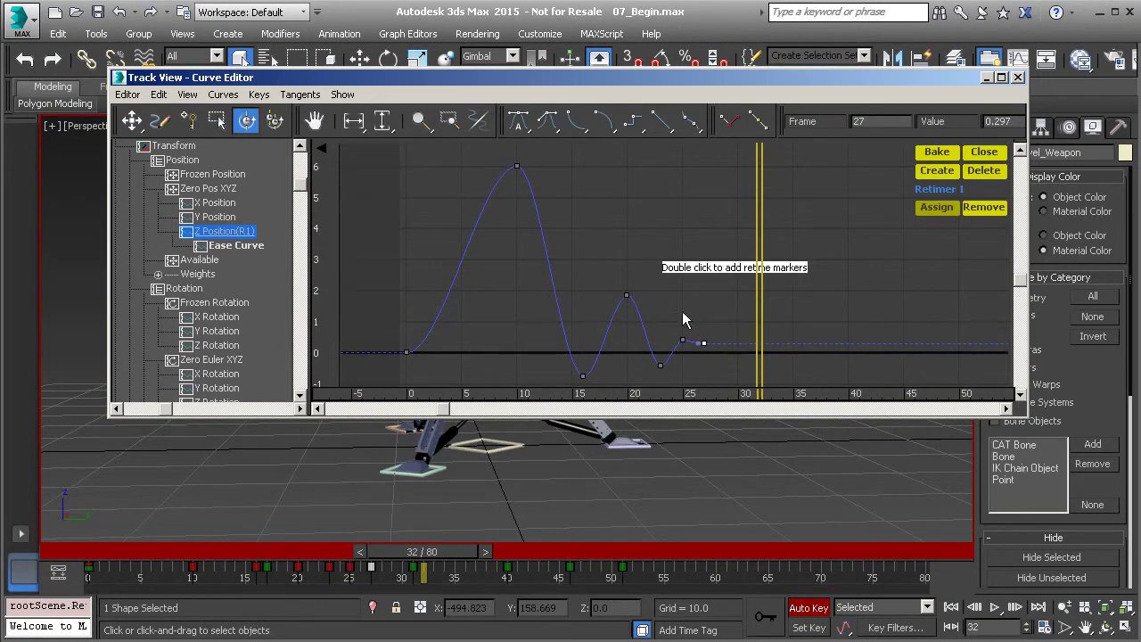
{"action": "double_click", "coordinate": [409, 225]}
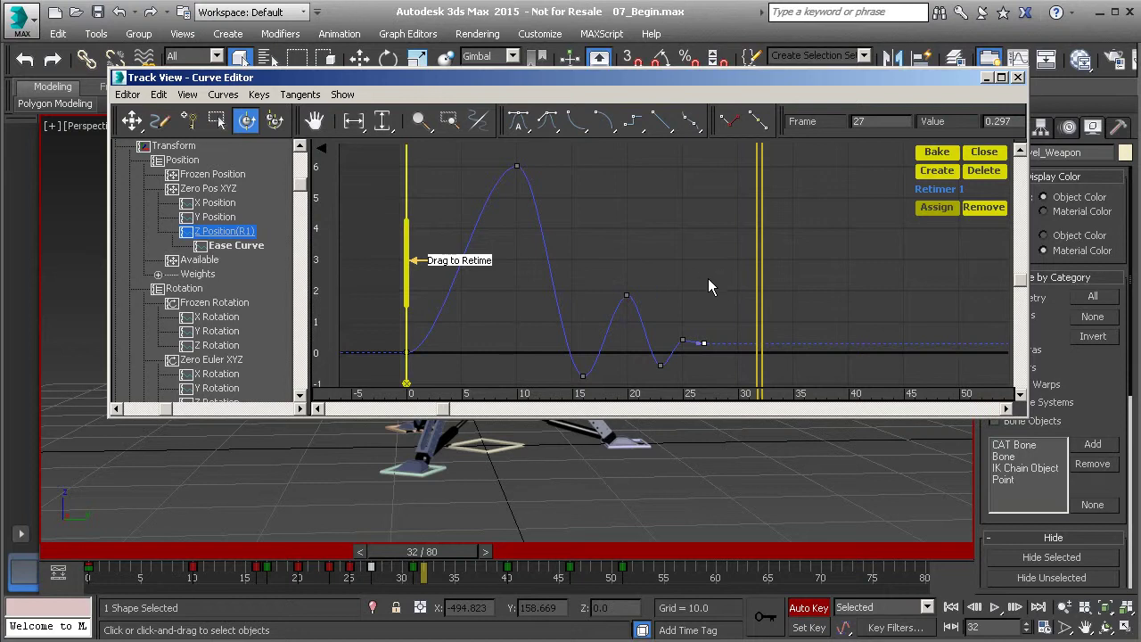
{"action": "double_click", "coordinate": [708, 243]}
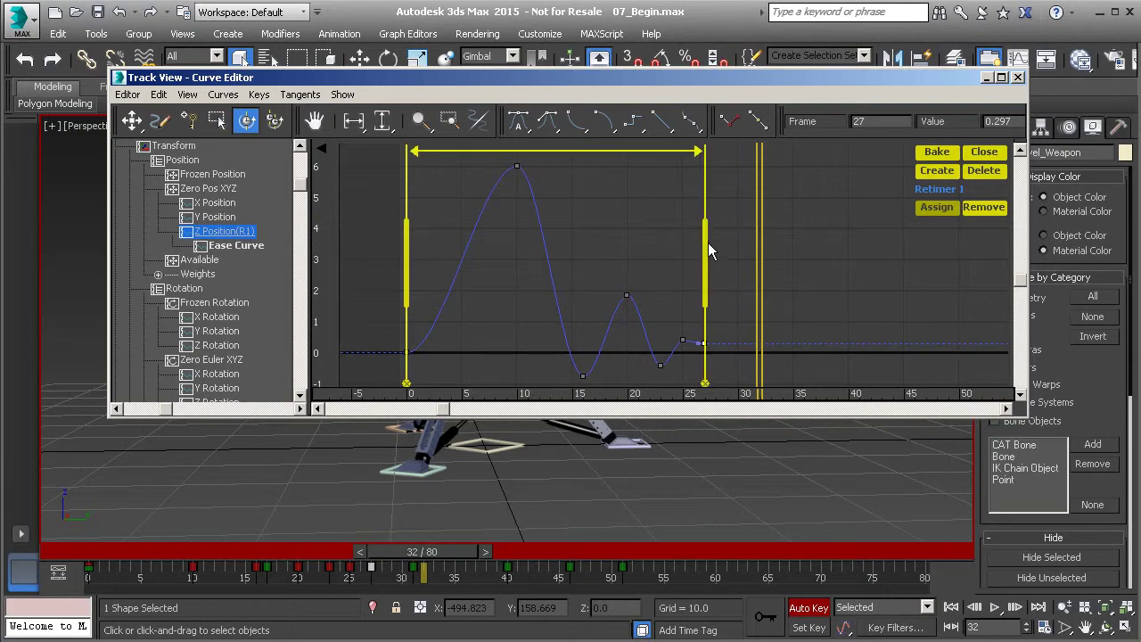
Try stretching the curve by retiming the end marker to about frame 43, and delete that marker
{"action": "mouse_move", "coordinate": [708, 242]}
{"action": "left_mouse_down"}
{"action": "mouse_move", "coordinate": [827, 259]}
{"action": "mouse_move", "coordinate": [858, 257]}
{"action": "mouse_move", "coordinate": [790, 256]}
{"action": "mouse_move", "coordinate": [913, 254]}
{"action": "mouse_move", "coordinate": [848, 247]}
{"action": "mouse_move", "coordinate": [880, 259]}
{"action": "left_mouse_up"}
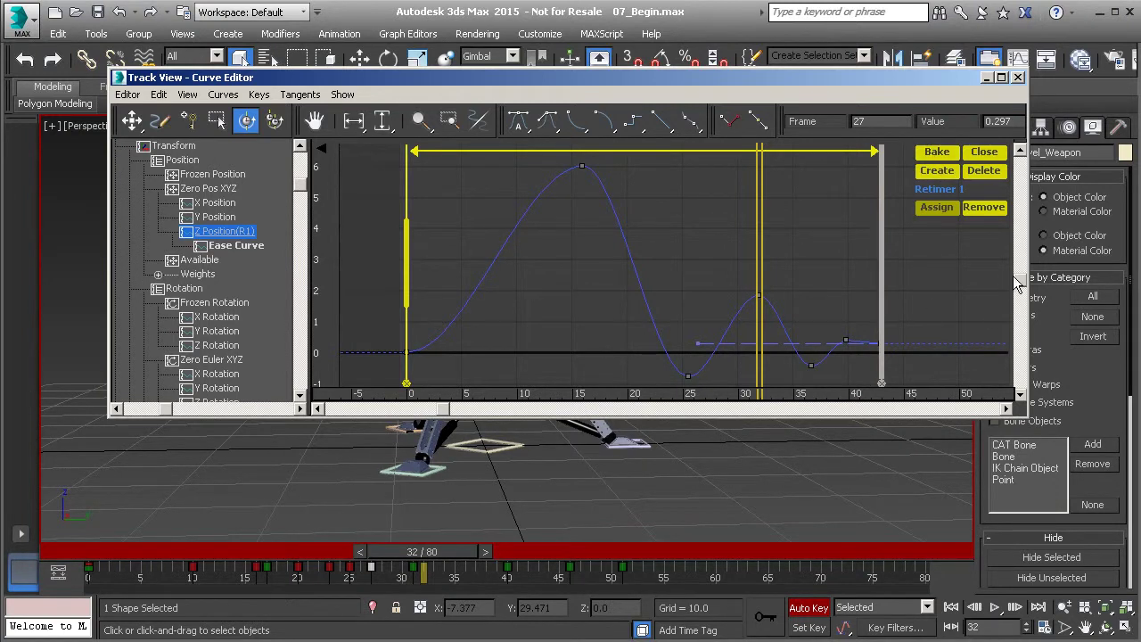
{"action": "left_click_drag", "start_coordinate": [1021, 281], "coordinate": [997, 307]}
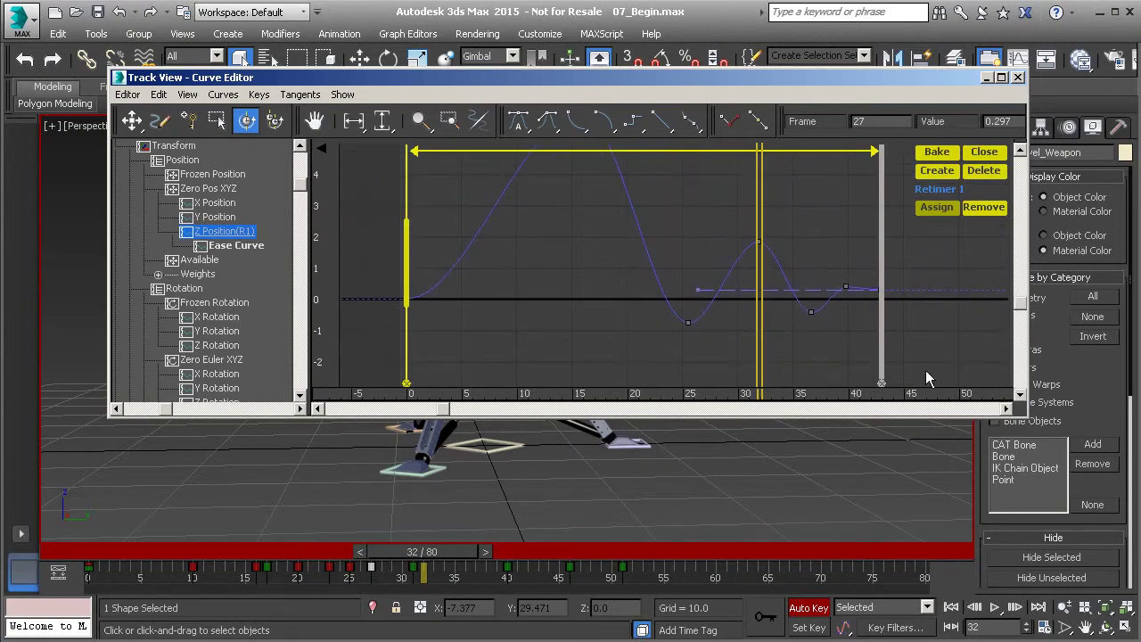
{"action": "left_click", "coordinate": [881, 385]}
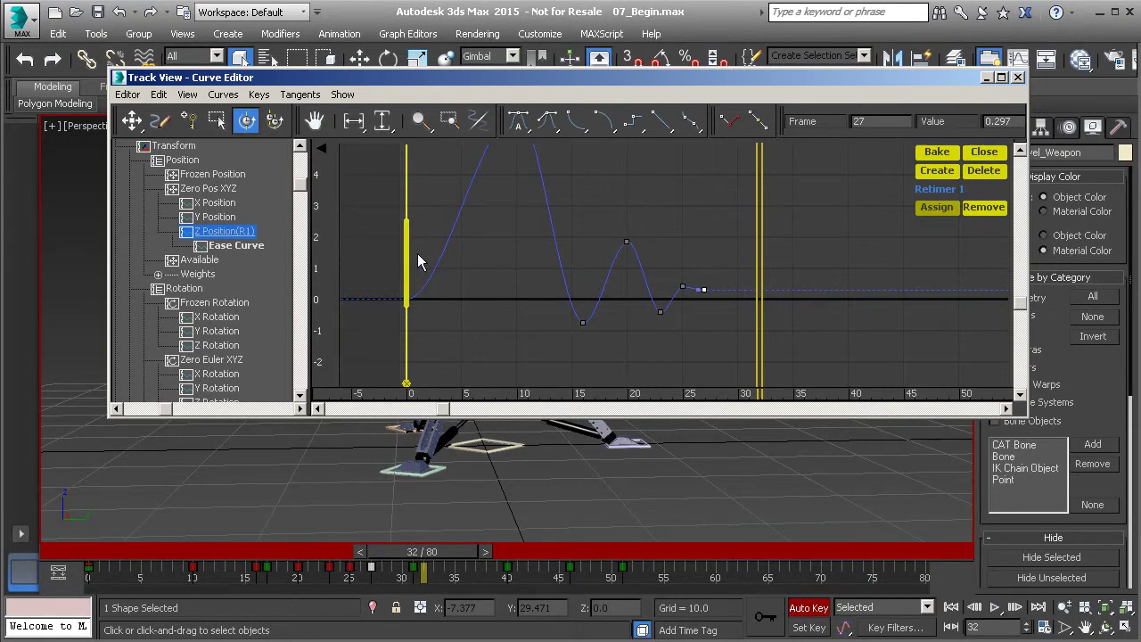
Add a new end retime marker at frame 27, stretch it to frame 45 and bake the retimed Z Position curve
{"action": "mouse_move", "coordinate": [405, 256]}
{"action": "left_mouse_down"}
{"action": "mouse_move", "coordinate": [571, 266]}
{"action": "mouse_move", "coordinate": [399, 272]}
{"action": "left_mouse_up"}
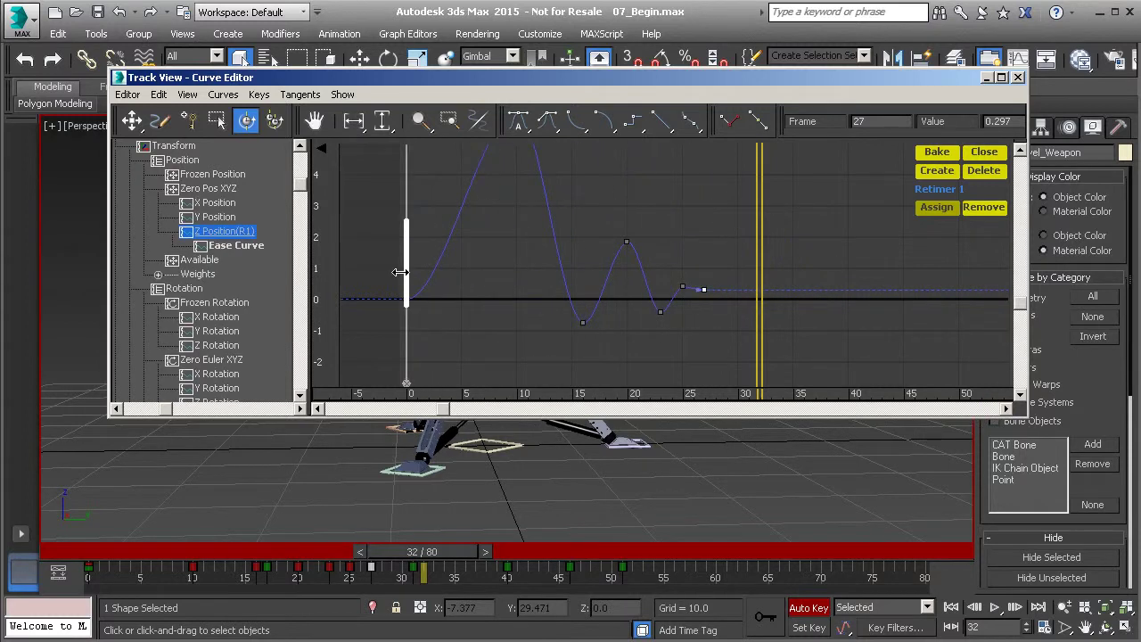
{"action": "left_click", "coordinate": [707, 218]}
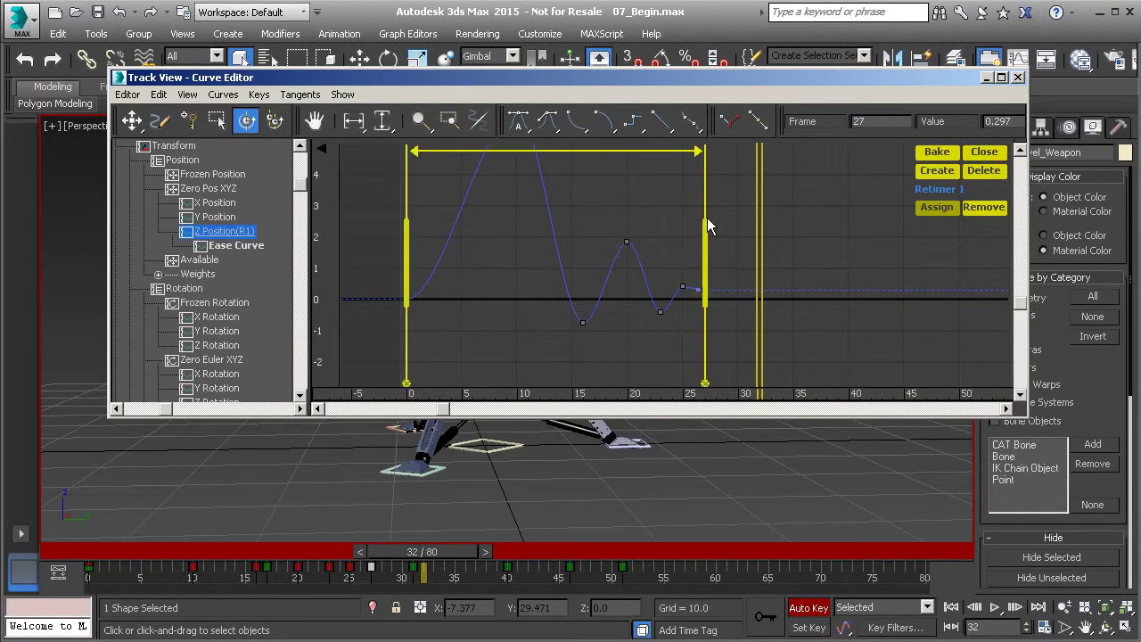
{"action": "left_click_drag", "start_coordinate": [706, 241], "coordinate": [904, 250]}
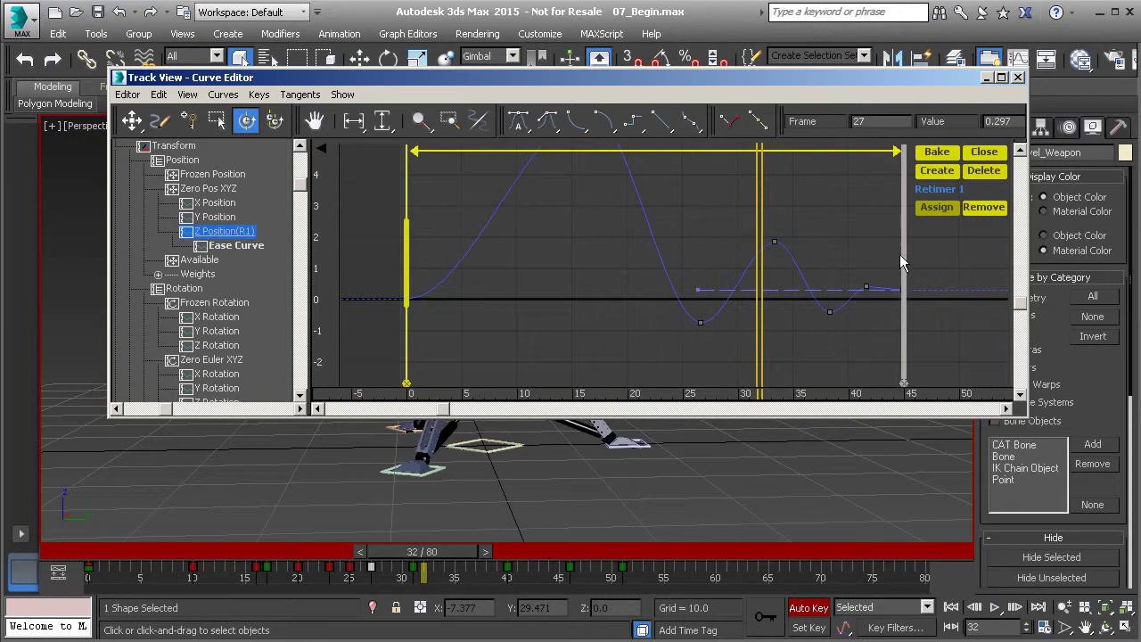
{"action": "left_click", "coordinate": [937, 154]}
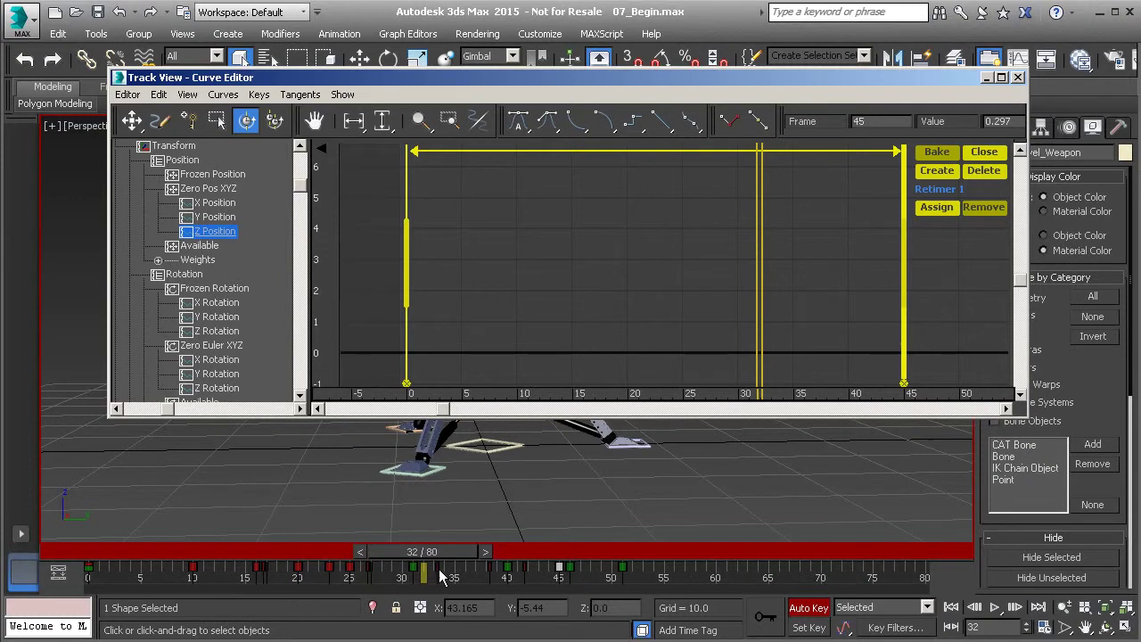
Shorten the Curve Editor to reveal the turret, scrub to frame 16 and play back the retimed animation
{"action": "left_click", "coordinate": [350, 569]}
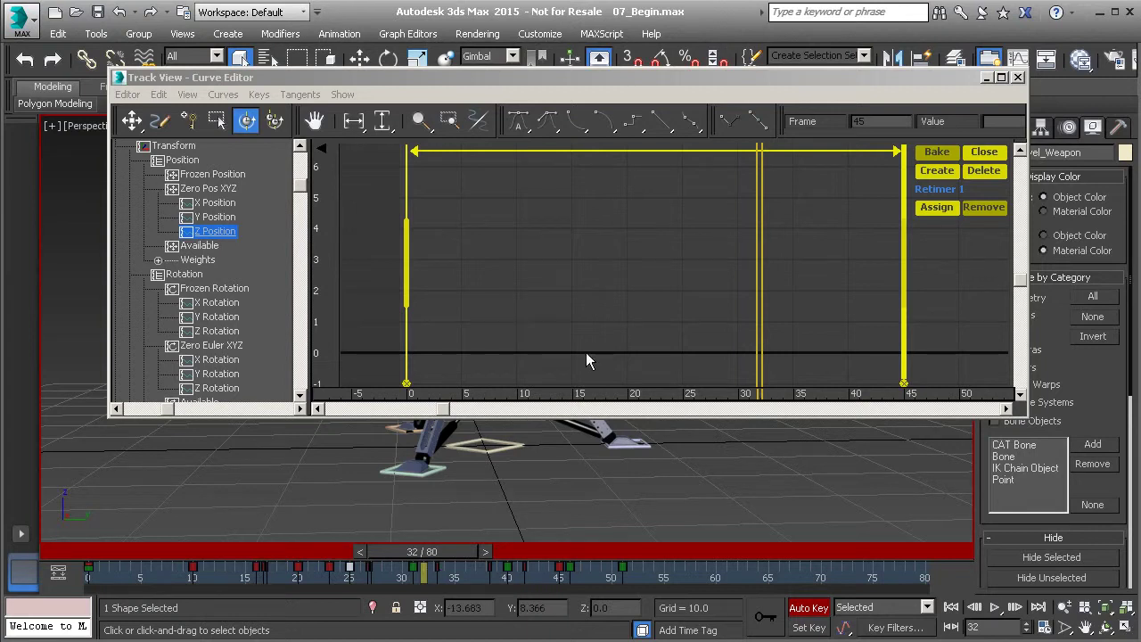
{"action": "left_click", "coordinate": [650, 417]}
{"action": "left_click_drag", "start_coordinate": [650, 416], "coordinate": [650, 281]}
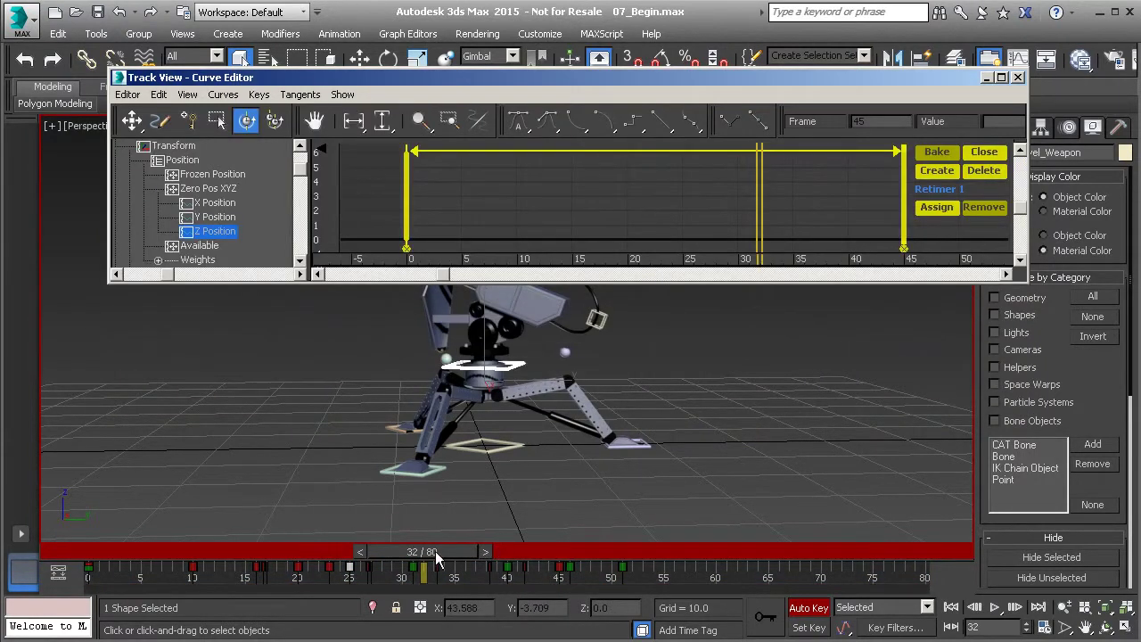
{"action": "left_click_drag", "start_coordinate": [441, 553], "coordinate": [280, 557]}
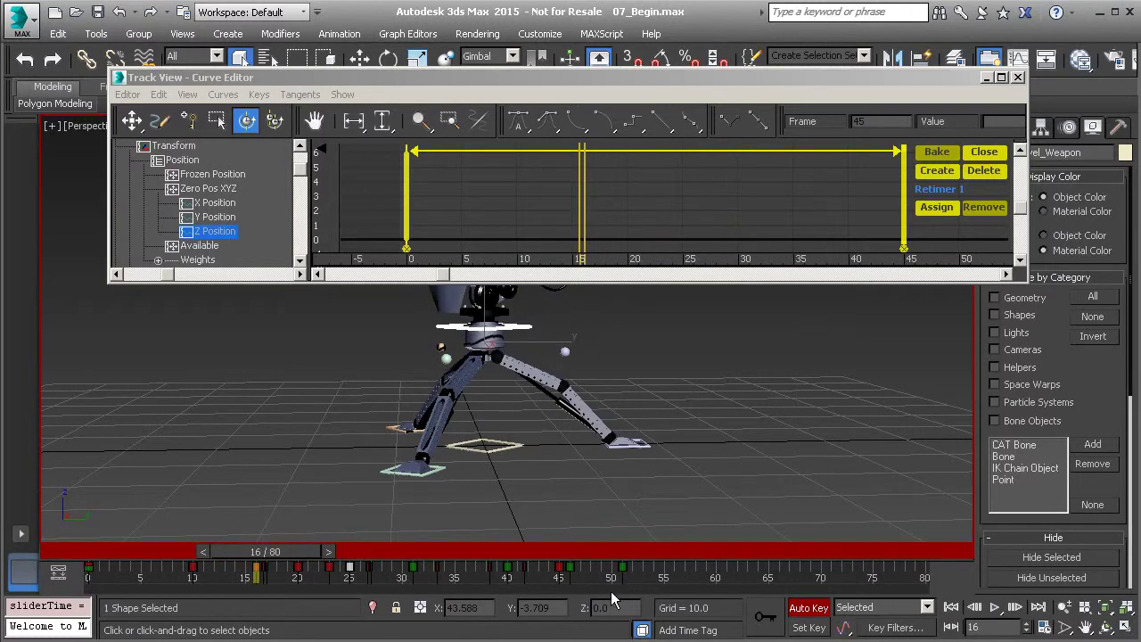
{"action": "left_click", "coordinate": [995, 608]}
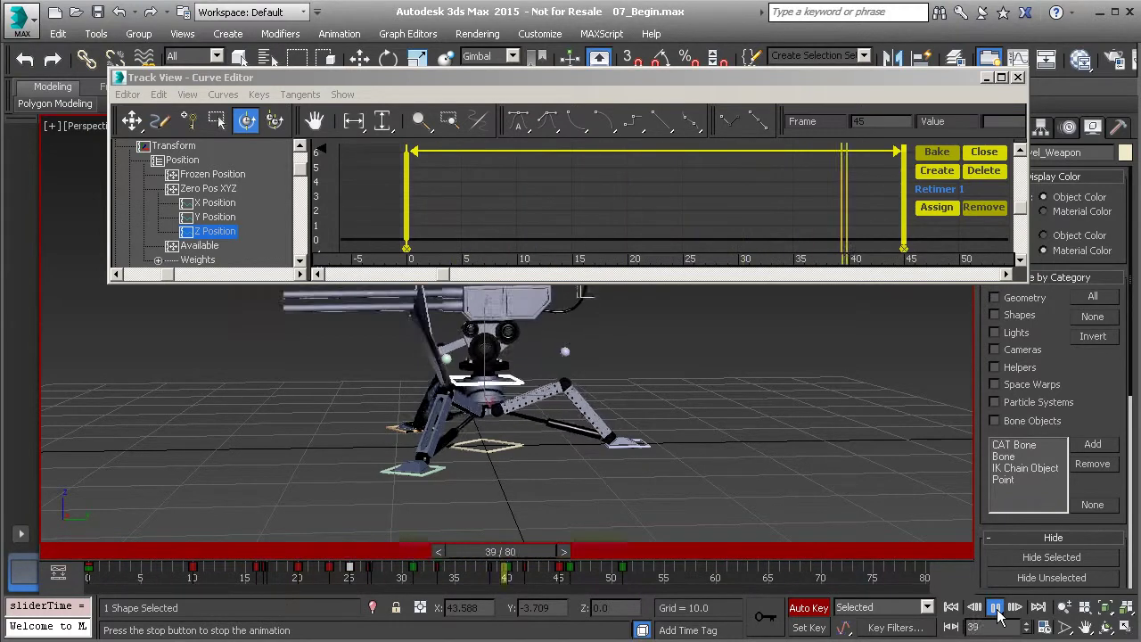
{"action": "left_click", "coordinate": [991, 609]}
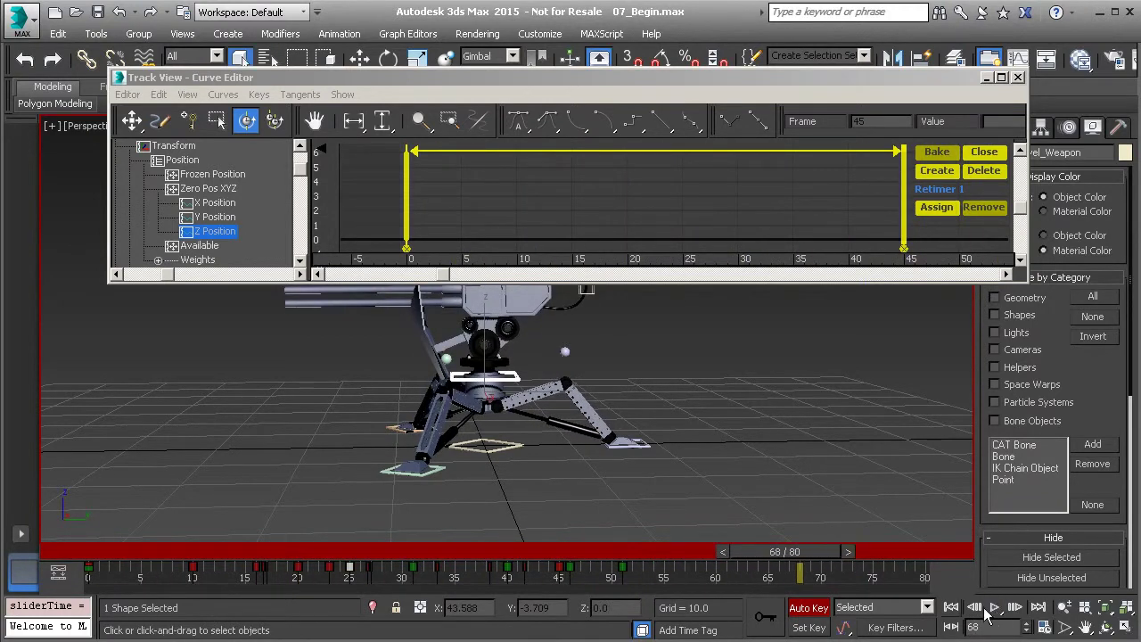
Move the off-frame animation keys on the timeline so they sit on frames 43, 37, 34, 26 and 18
{"action": "left_click", "coordinate": [525, 568]}
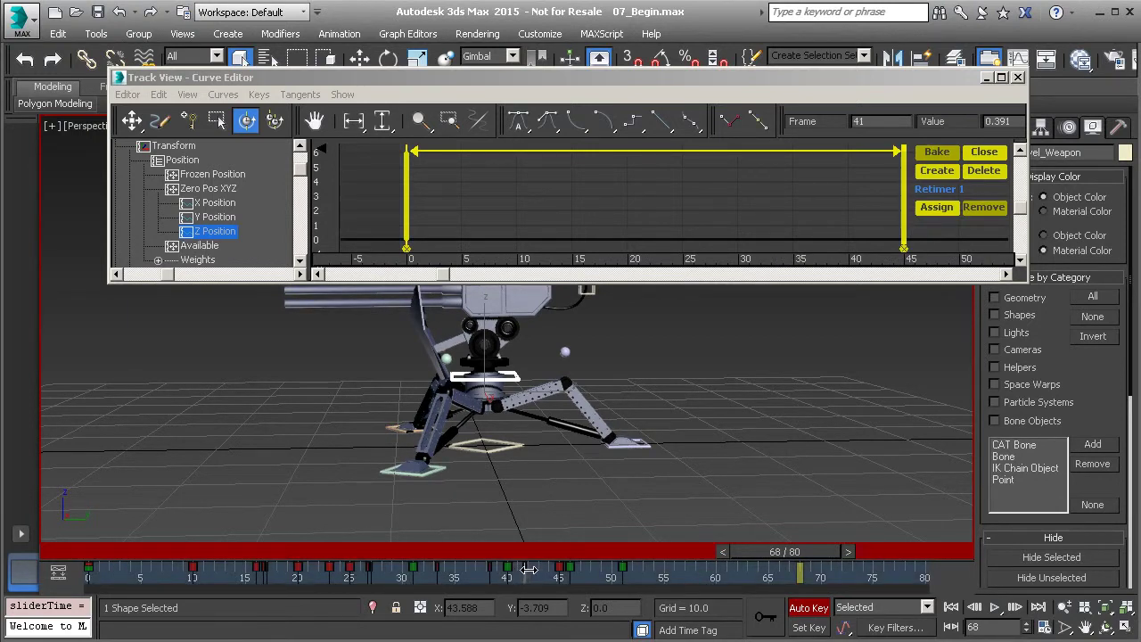
{"action": "left_click_drag", "start_coordinate": [525, 568], "coordinate": [538, 568]}
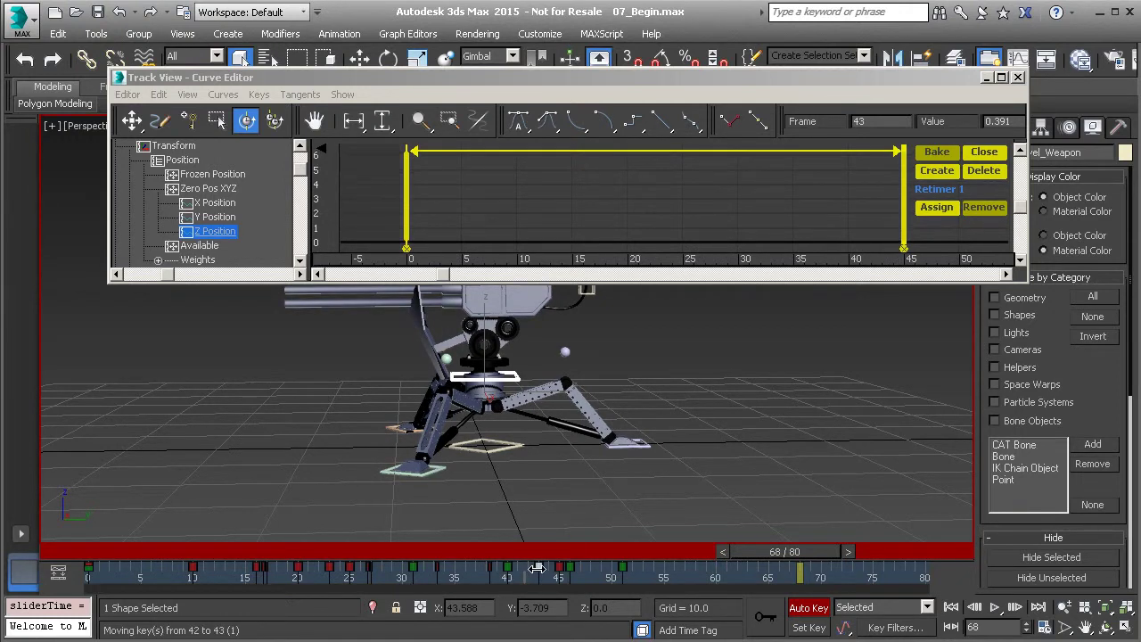
{"action": "left_click", "coordinate": [486, 568]}
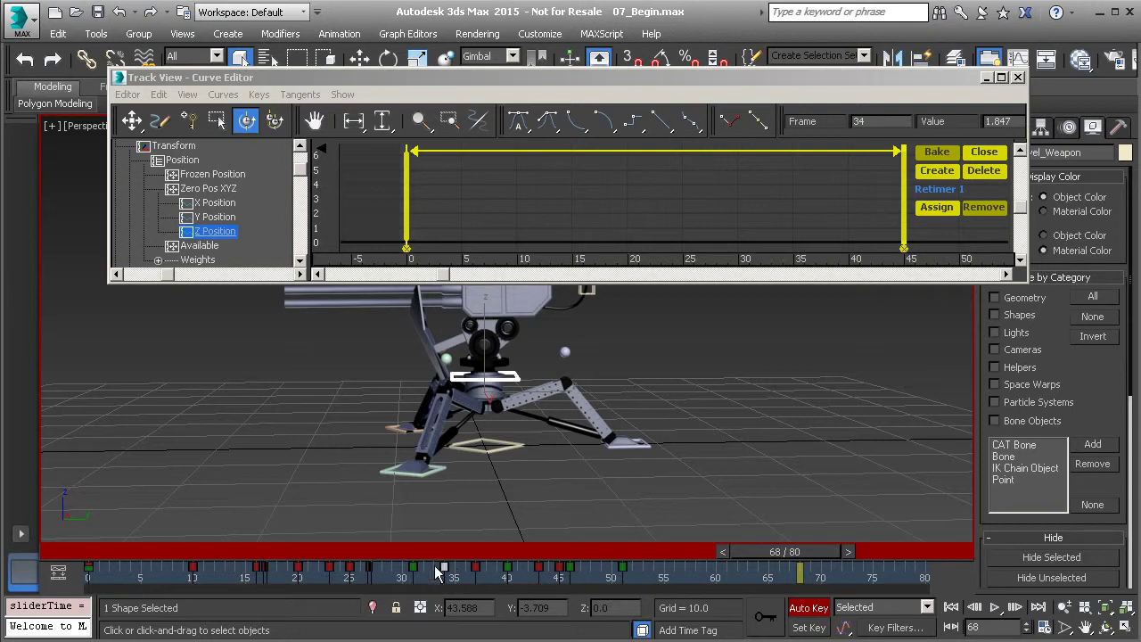
{"action": "mouse_move", "coordinate": [369, 568]}
{"action": "left_mouse_down"}
{"action": "mouse_move", "coordinate": [380, 571]}
{"action": "mouse_move", "coordinate": [360, 568]}
{"action": "left_mouse_up"}
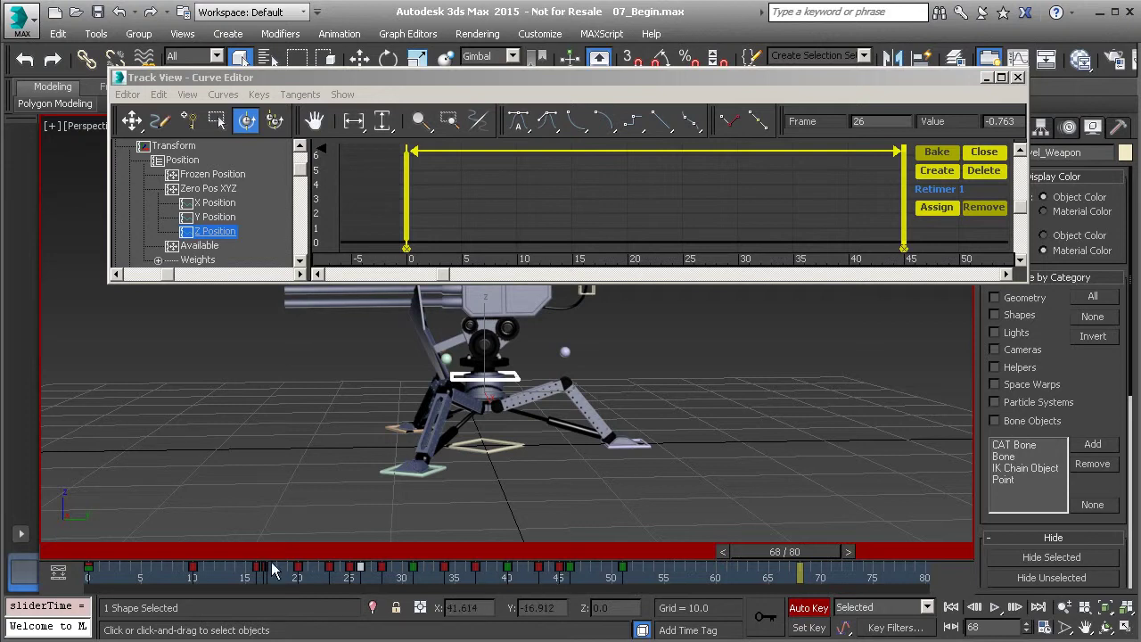
{"action": "left_click_drag", "start_coordinate": [260, 568], "coordinate": [277, 568]}
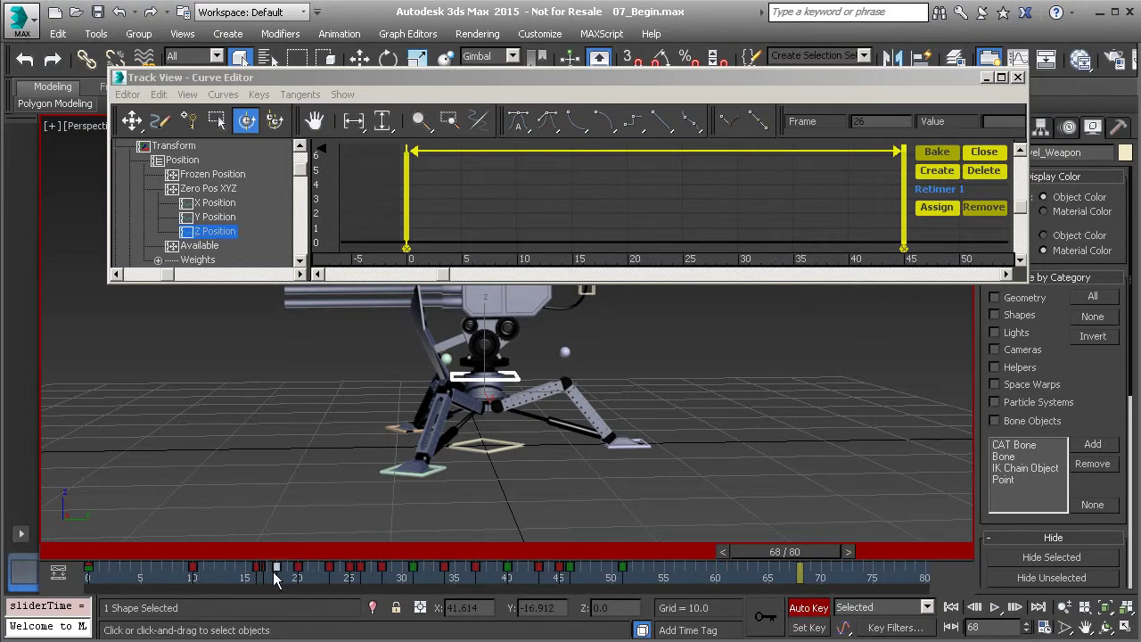
Close the Retime tool, hide the Curve Editor and play back the animation from frame 0
{"action": "left_click", "coordinate": [980, 152]}
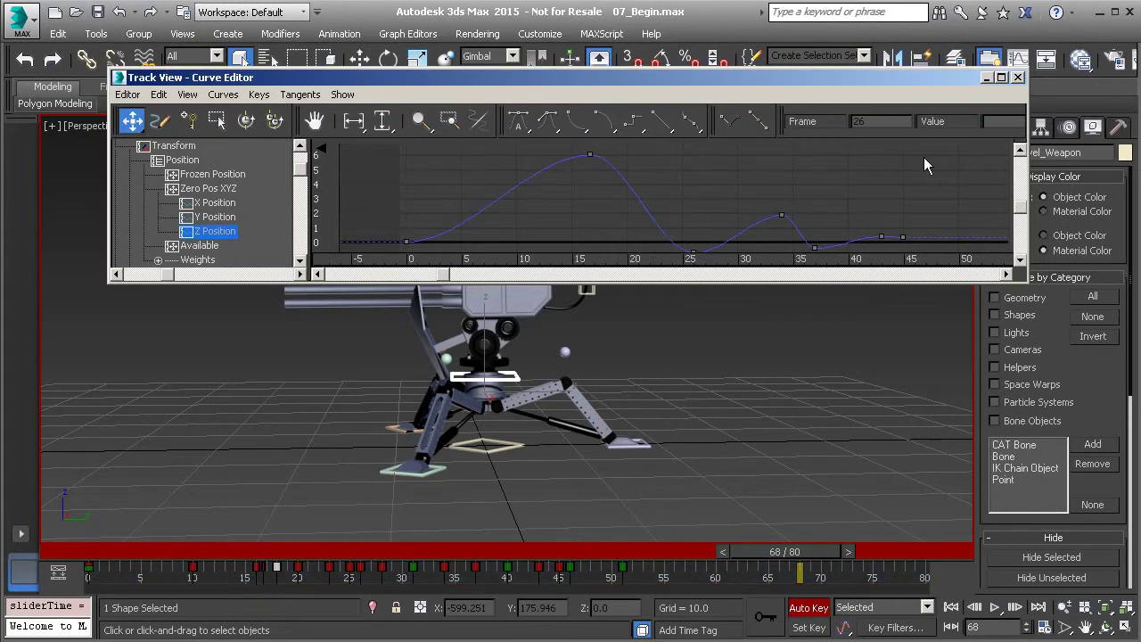
{"action": "left_click", "coordinate": [986, 79]}
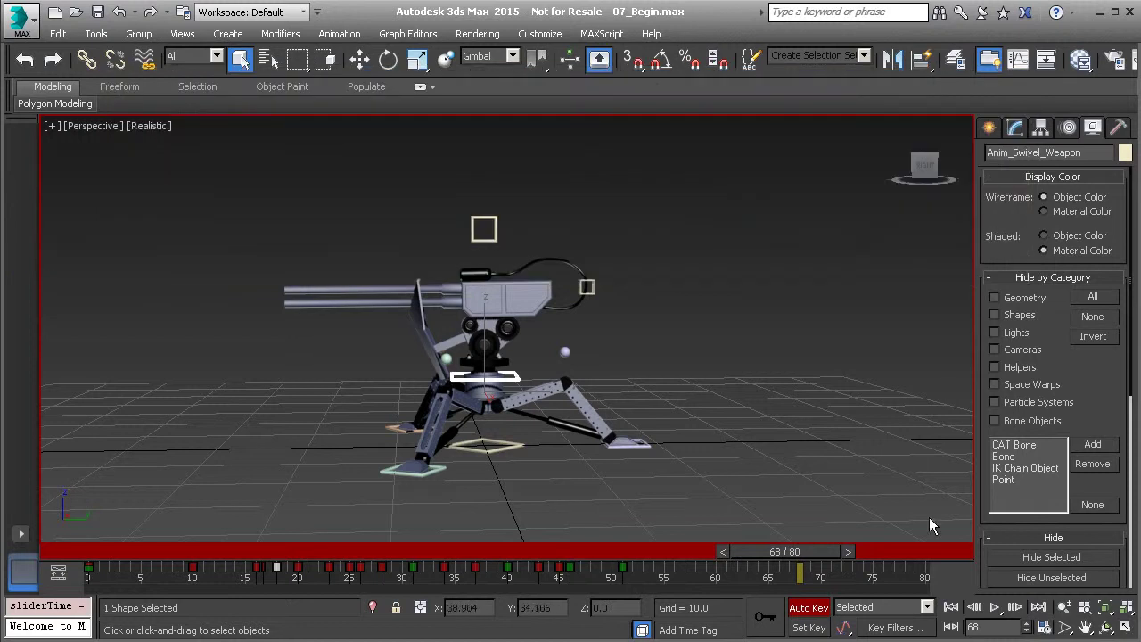
{"action": "left_click", "coordinate": [951, 607]}
{"action": "left_click", "coordinate": [996, 610]}
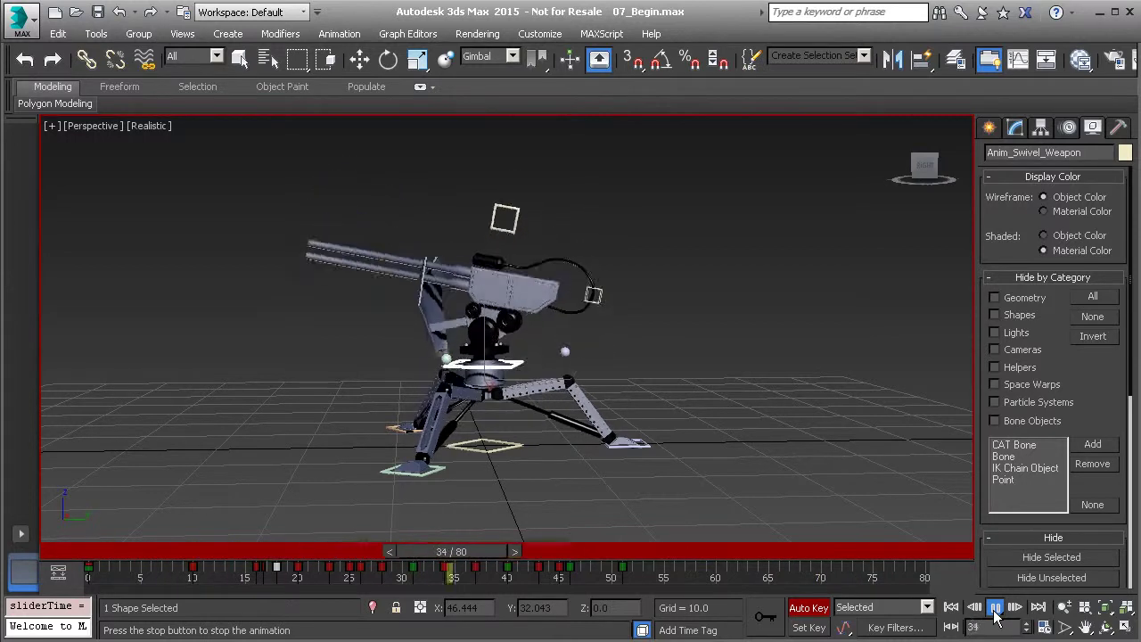
{"action": "left_click", "coordinate": [995, 608]}
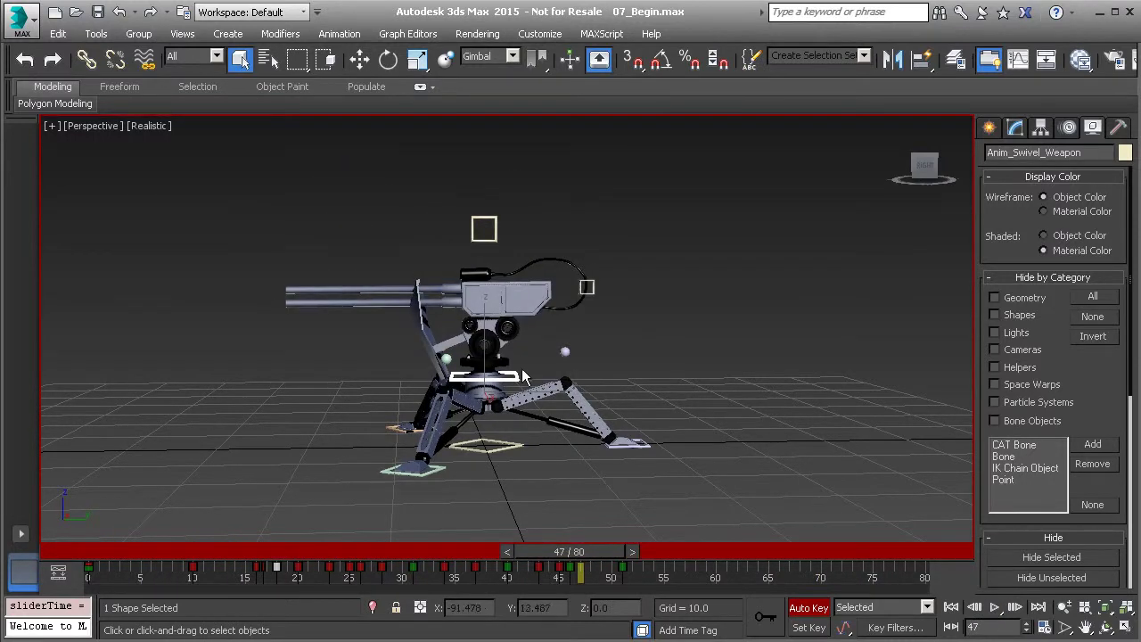
Try copying the Z Position curve's peak key to frame 21, undo the copy and isolate the Z Position curve again
{"action": "key", "text": "alt+Tab"}
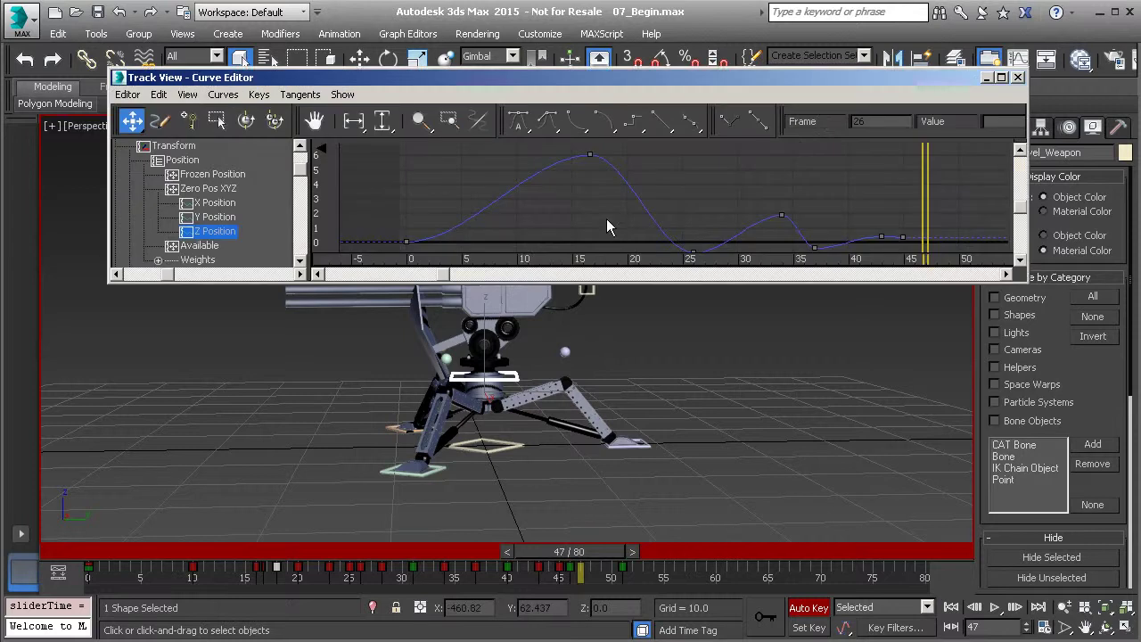
{"action": "middle_click_drag", "start_coordinate": [681, 165], "coordinate": [675, 201]}
{"action": "left_click_drag", "start_coordinate": [573, 191], "coordinate": [650, 214]}
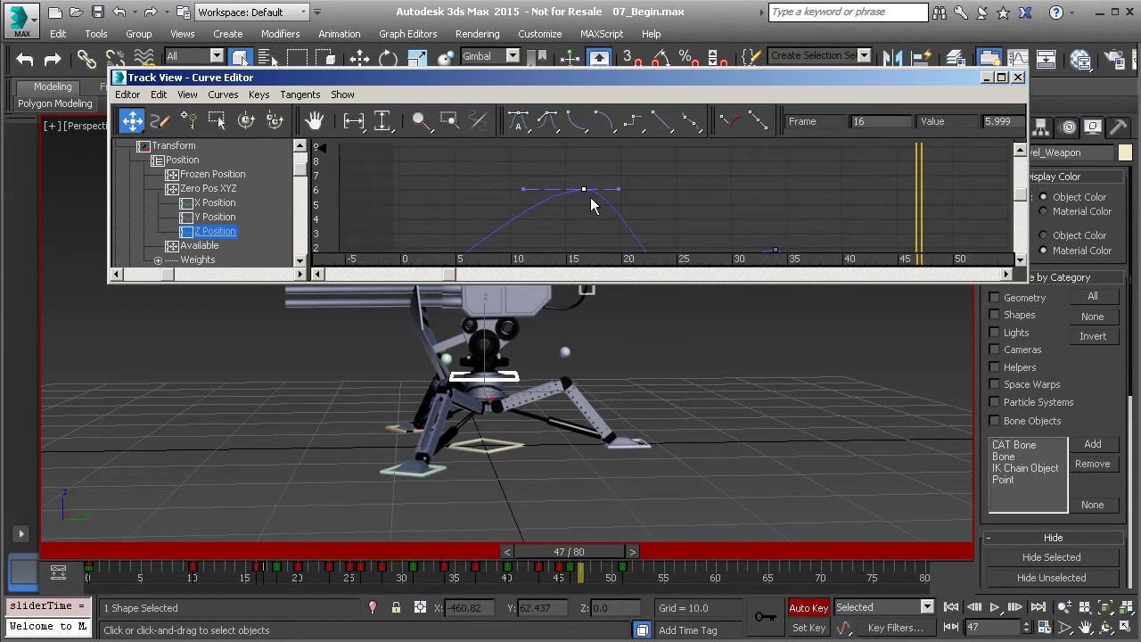
{"action": "left_click_drag", "start_coordinate": [588, 196], "coordinate": [634, 215]}
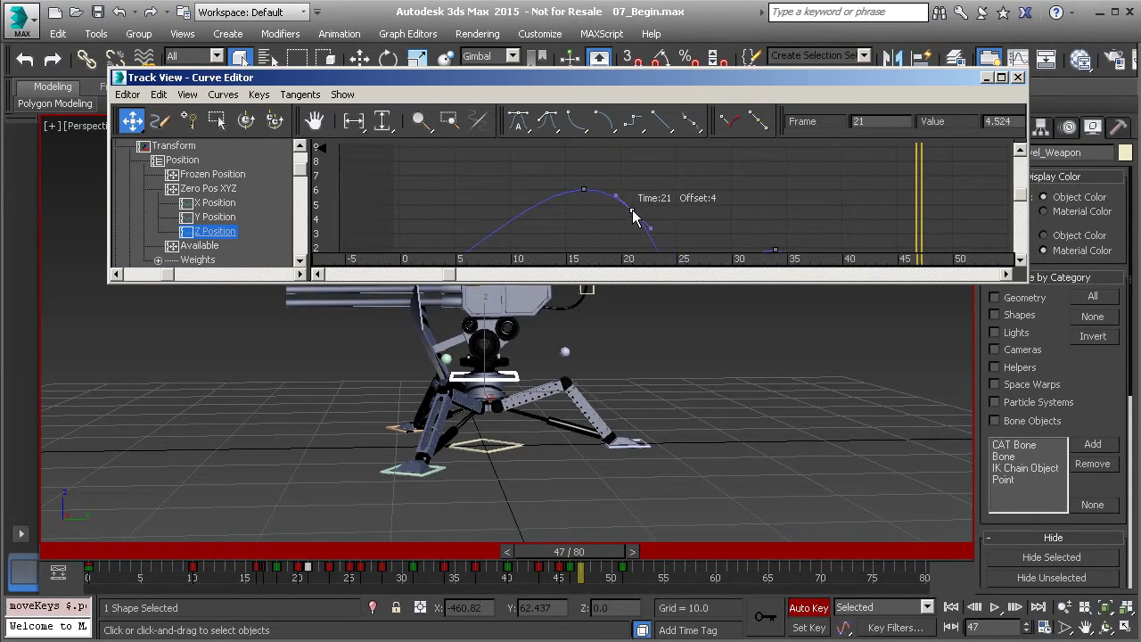
{"action": "key", "text": "ctrl+z"}
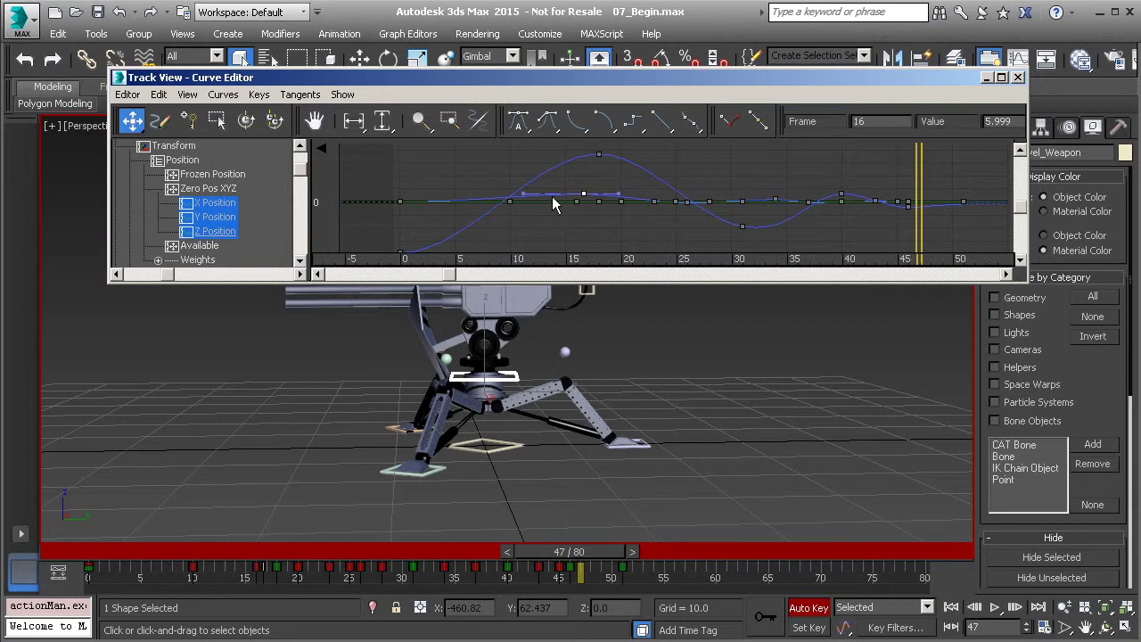
{"action": "left_click", "coordinate": [218, 232]}
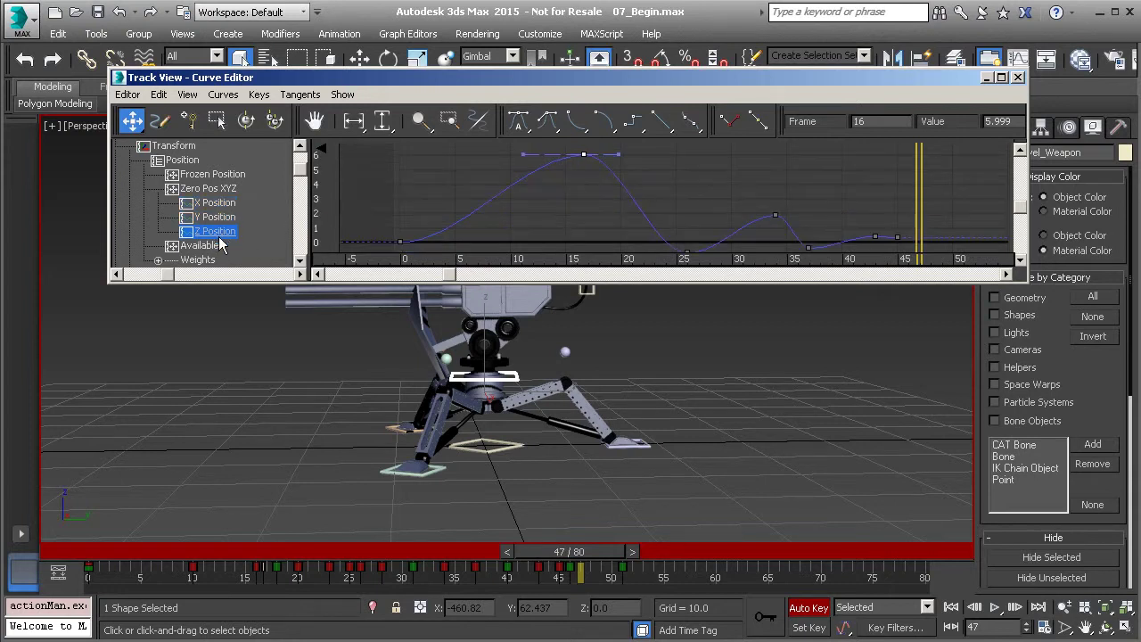
Copy the Z Position curve's peak key to frame 20 at a value of about 3.6, and delete the copy
{"action": "middle_click_drag", "start_coordinate": [593, 188], "coordinate": [578, 222]}
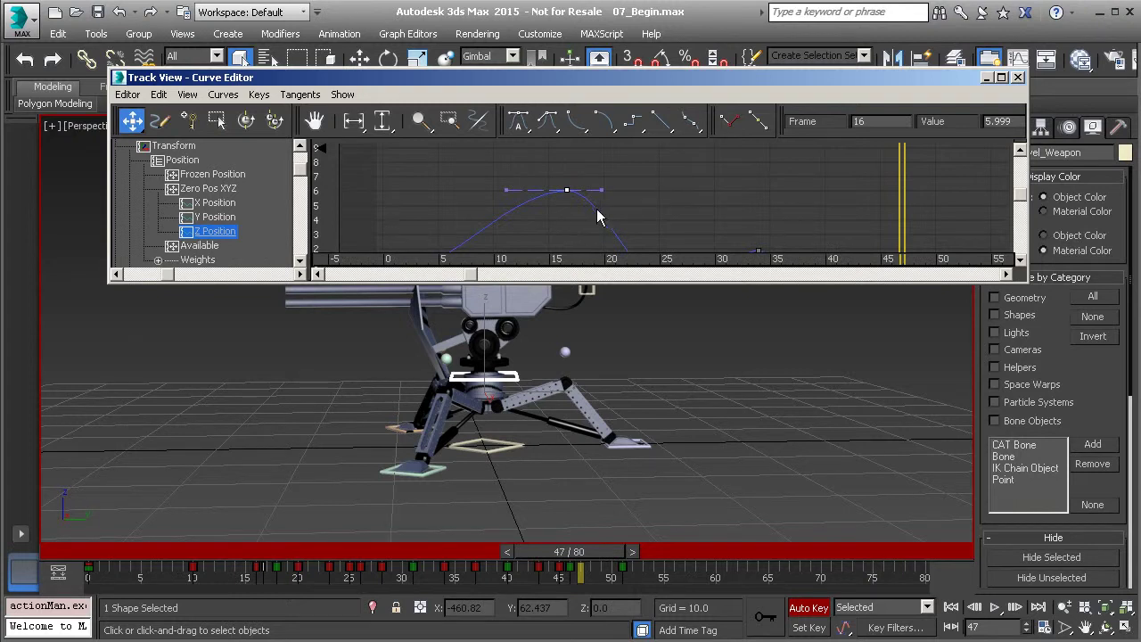
{"action": "mouse_move", "coordinate": [567, 190]}
{"action": "left_mouse_down", "text": "shift"}
{"action": "mouse_move", "coordinate": [651, 209]}
{"action": "mouse_move", "coordinate": [598, 211]}
{"action": "mouse_move", "coordinate": [628, 217]}
{"action": "mouse_move", "coordinate": [607, 218]}
{"action": "mouse_move", "coordinate": [787, 217]}
{"action": "mouse_move", "coordinate": [601, 214]}
{"action": "mouse_move", "coordinate": [606, 160]}
{"action": "mouse_move", "coordinate": [606, 217]}
{"action": "mouse_move", "coordinate": [606, 162]}
{"action": "mouse_move", "coordinate": [650, 201]}
{"action": "mouse_move", "coordinate": [669, 174]}
{"action": "mouse_move", "coordinate": [683, 236]}
{"action": "mouse_move", "coordinate": [682, 225]}
{"action": "left_mouse_up", "text": "shift"}
{"action": "middle_click_drag", "start_coordinate": [639, 209], "coordinate": [646, 180]}
{"action": "left_click_drag", "start_coordinate": [581, 185], "coordinate": [583, 184]}
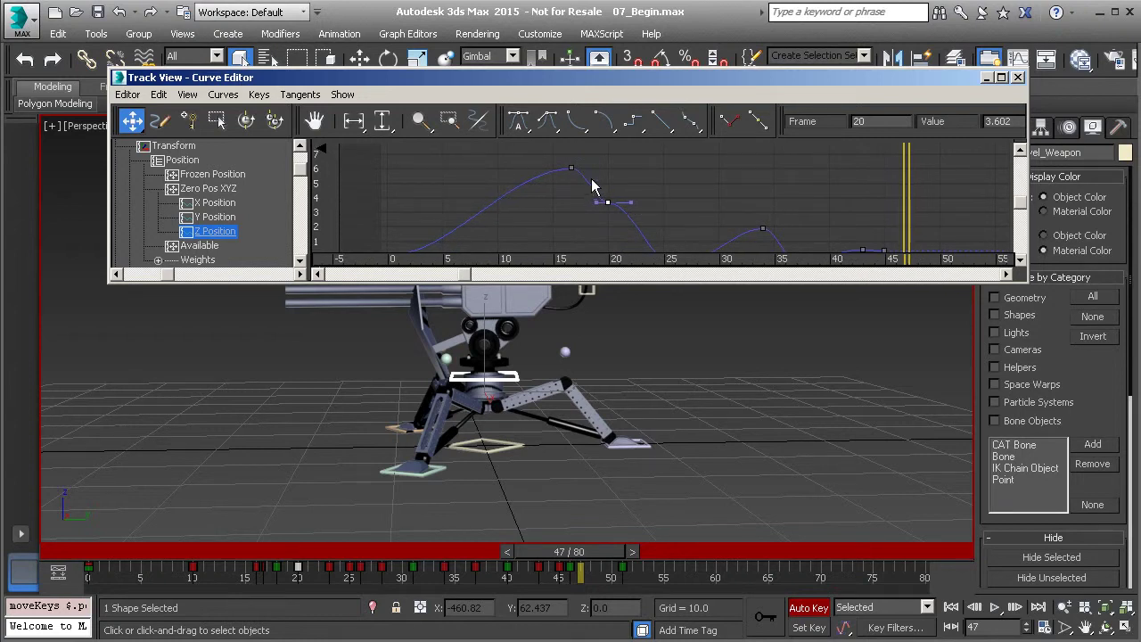
{"action": "key", "text": "Delete"}
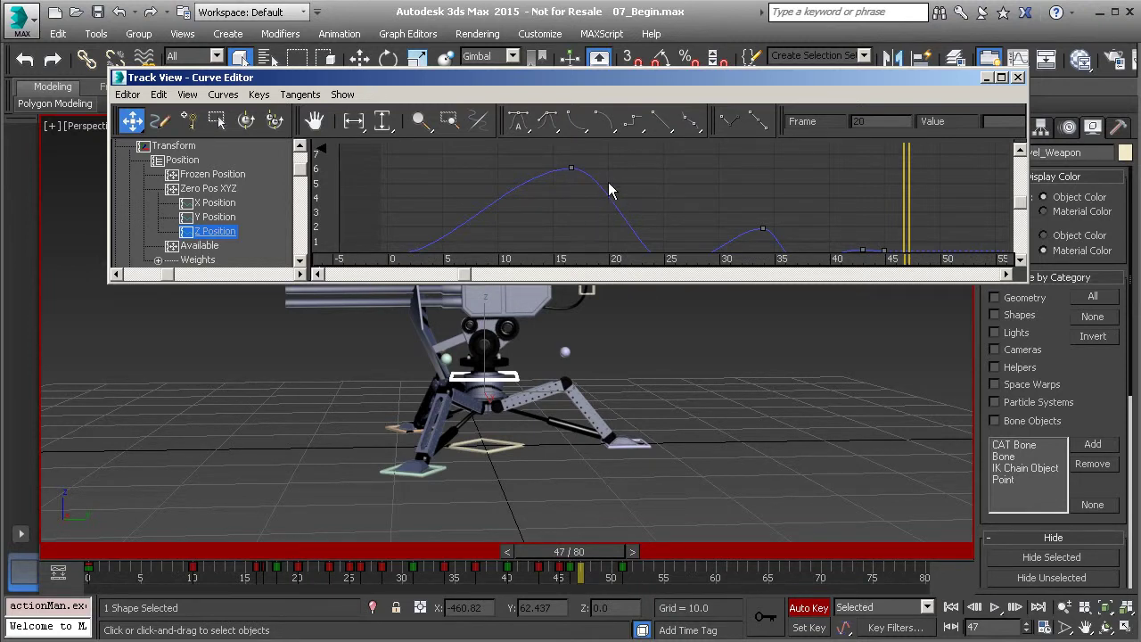
{"action": "left_click_drag", "start_coordinate": [626, 202], "coordinate": [556, 168]}
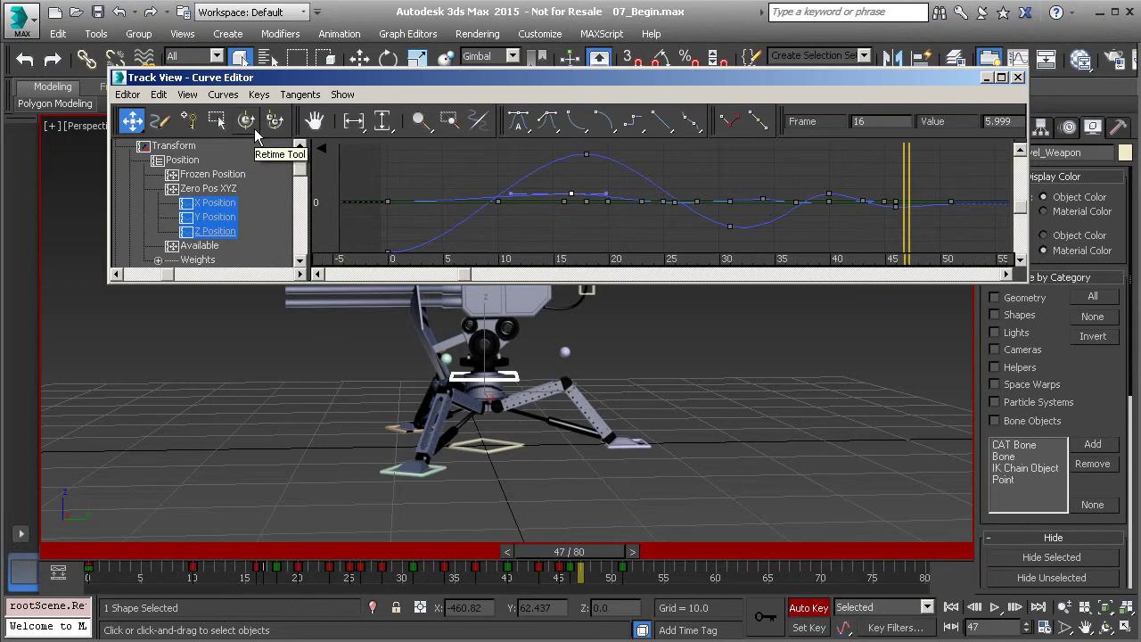
{"action": "left_click_drag", "start_coordinate": [683, 94], "coordinate": [664, 102]}
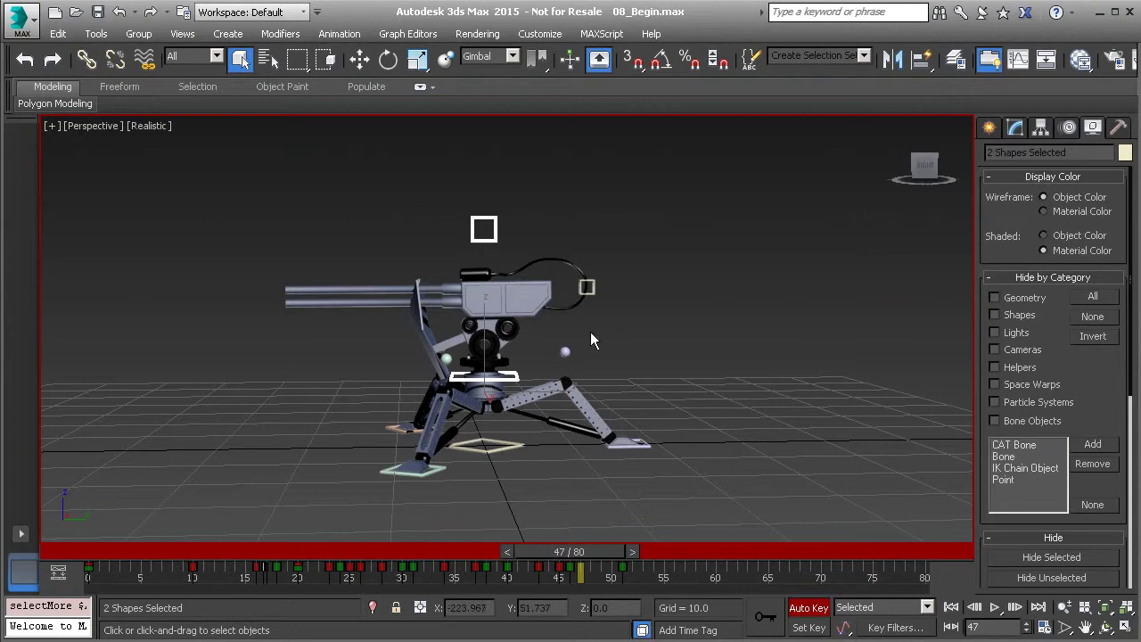
Delete the animation of the two selected control shapes and go back to frame 0
{"action": "right_click", "coordinate": [623, 252]}
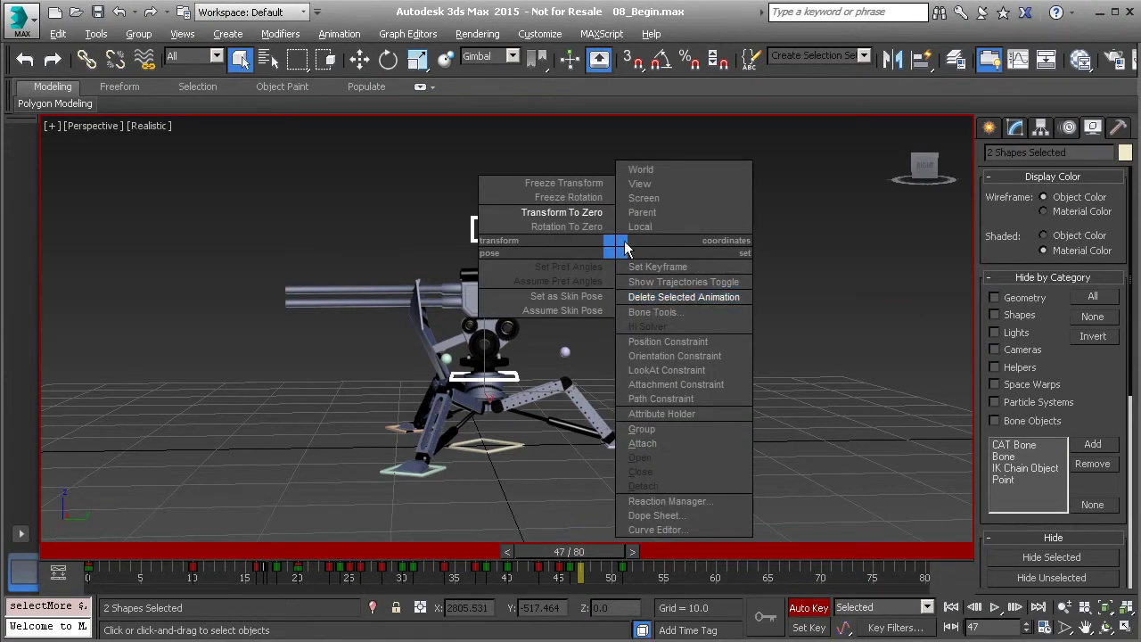
{"action": "left_click", "coordinate": [716, 295]}
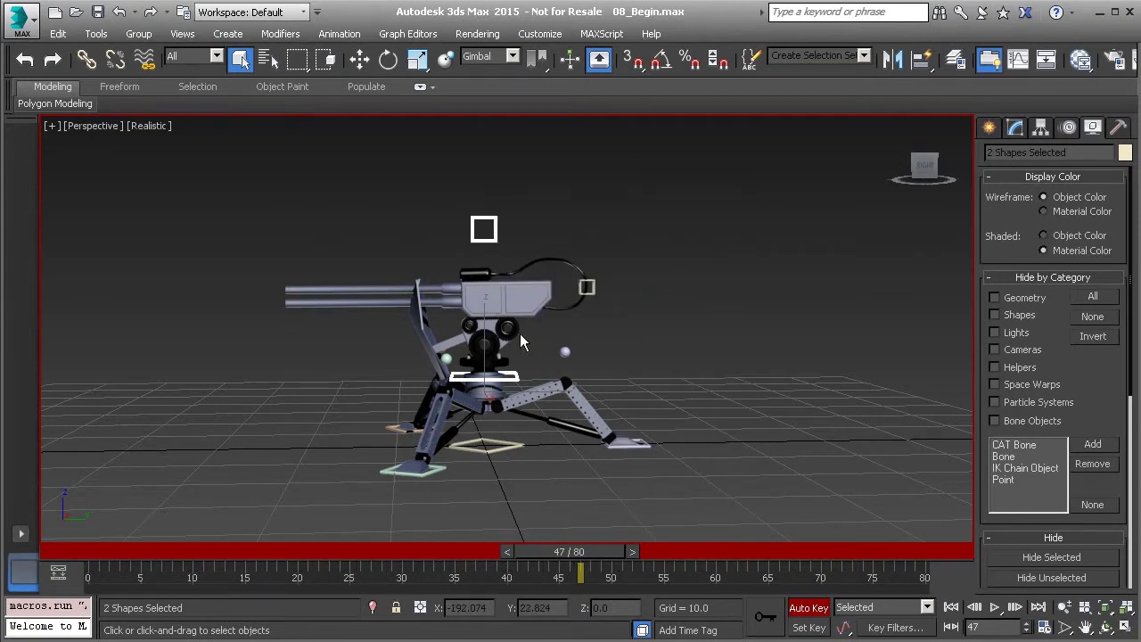
{"action": "left_click_drag", "start_coordinate": [579, 550], "coordinate": [87, 555]}
{"action": "key", "text": "q"}
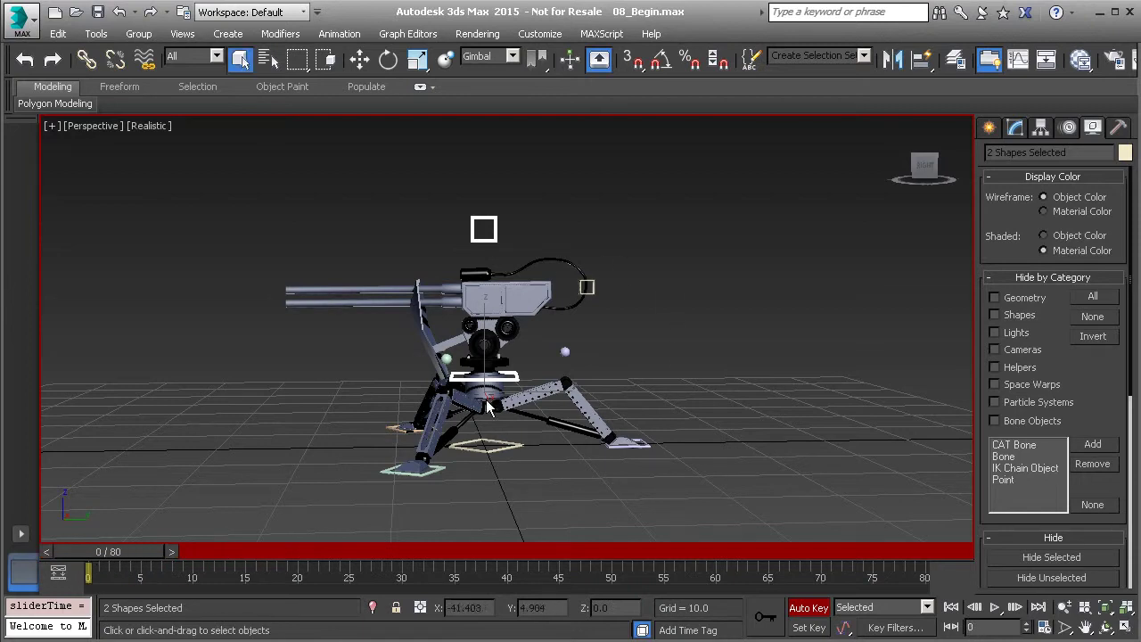
Turn off Auto Key and apply Transform To Zero to the two selected control shapes
{"action": "right_click", "coordinate": [619, 275]}
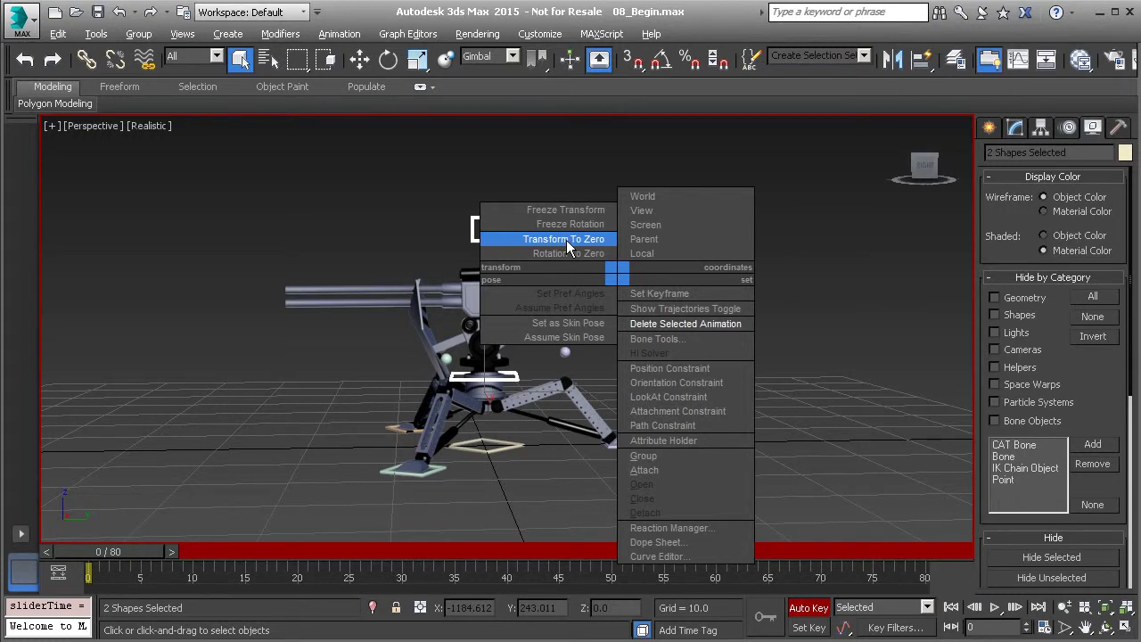
{"action": "left_click", "coordinate": [812, 610]}
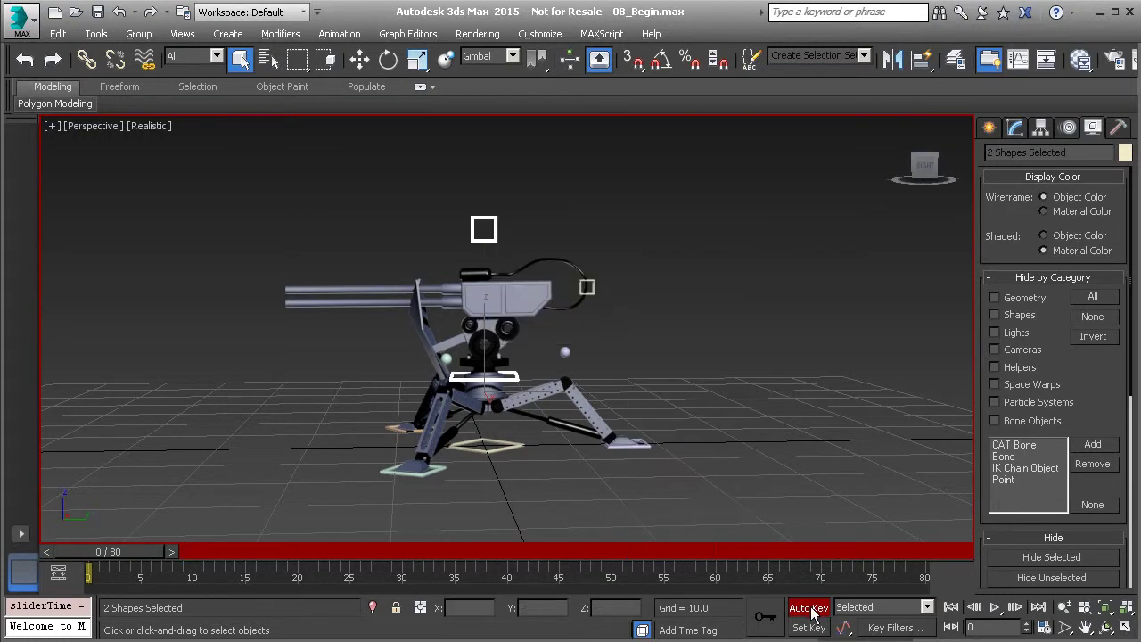
{"action": "left_click", "coordinate": [812, 610]}
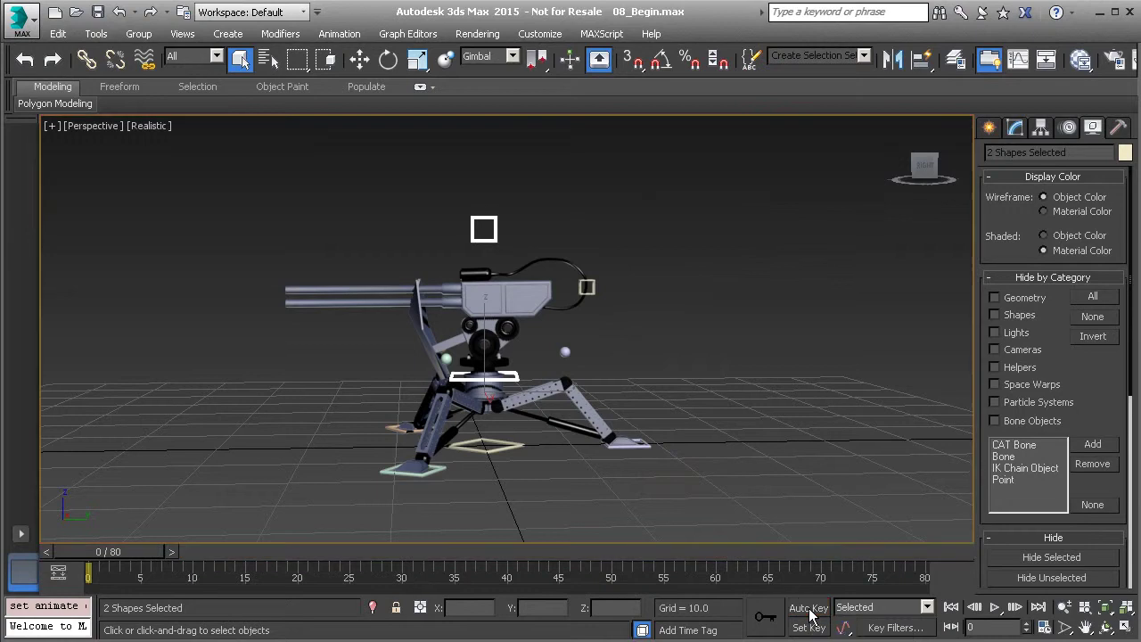
{"action": "right_click", "coordinate": [635, 283]}
{"action": "left_click", "coordinate": [587, 246]}
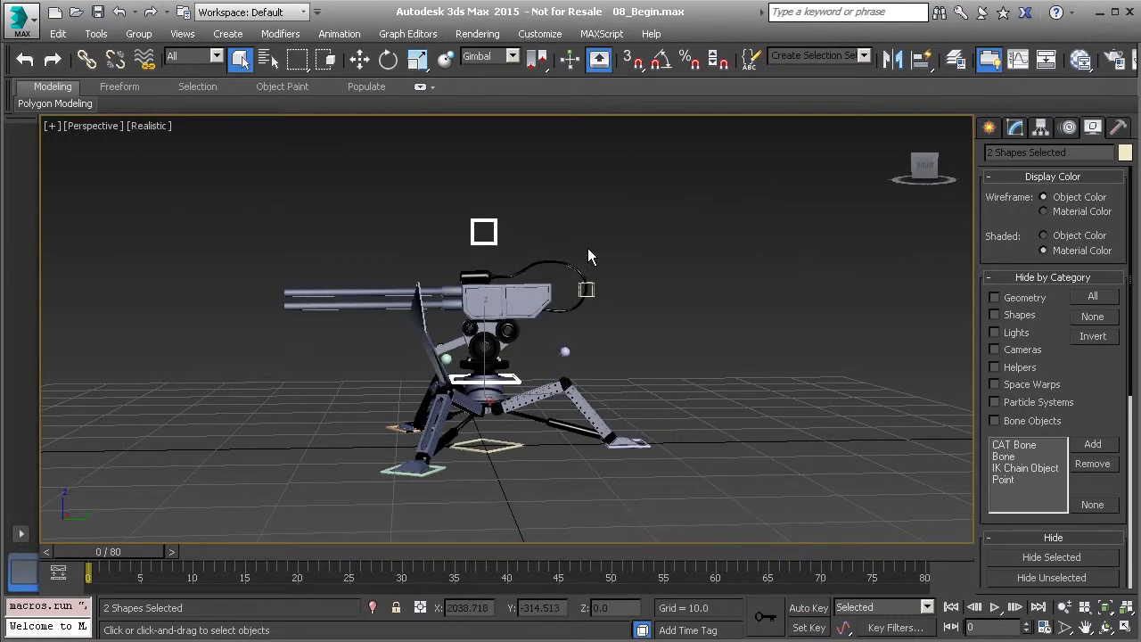
Orbit the perspective view around the turret to look at it from its opposite side
{"action": "middle_click_drag", "start_coordinate": [304, 375], "coordinate": [662, 397], "text": "alt"}
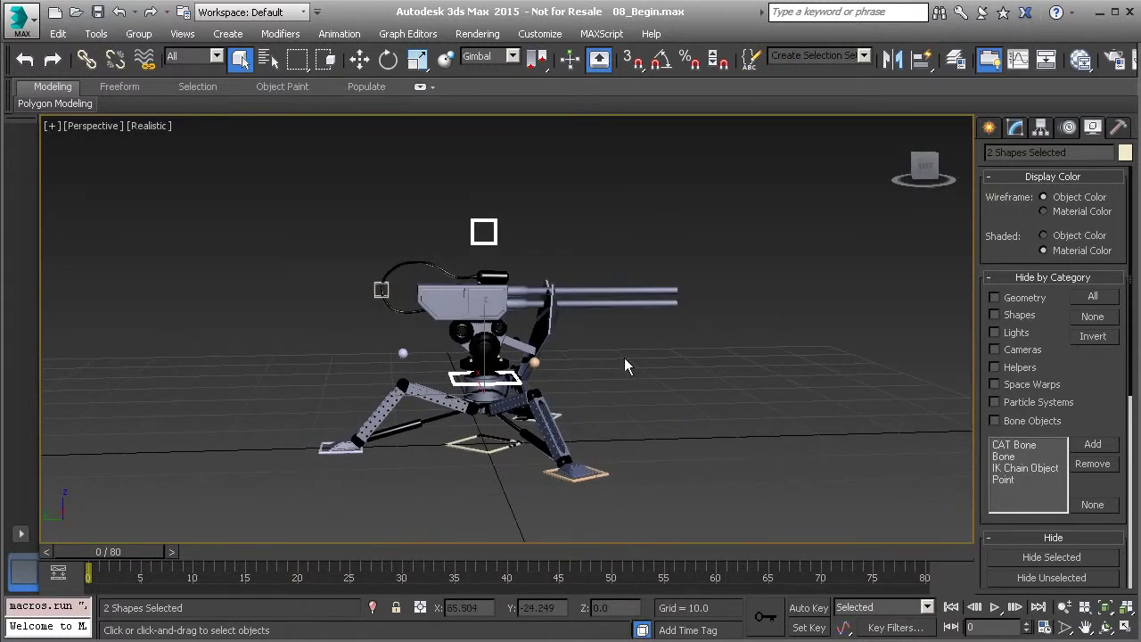
{"action": "middle_click_drag", "start_coordinate": [593, 412], "coordinate": [520, 343], "text": "alt"}
{"action": "middle_click_drag", "start_coordinate": [528, 414], "coordinate": [558, 399], "text": "alt"}
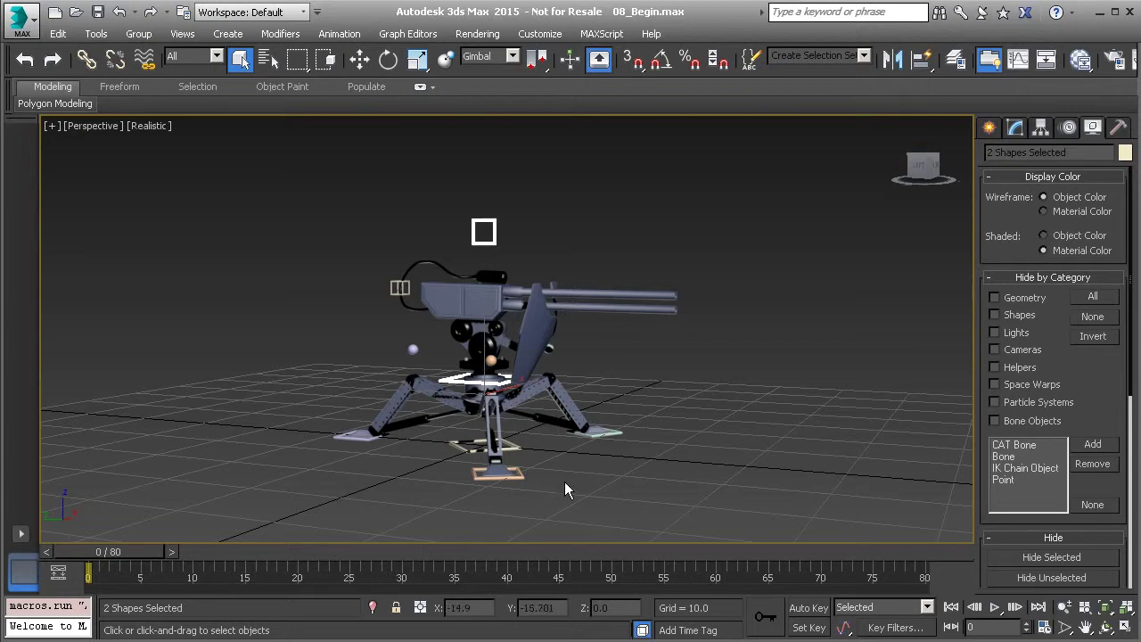
{"action": "middle_click_drag", "start_coordinate": [592, 454], "coordinate": [554, 494], "text": "alt"}
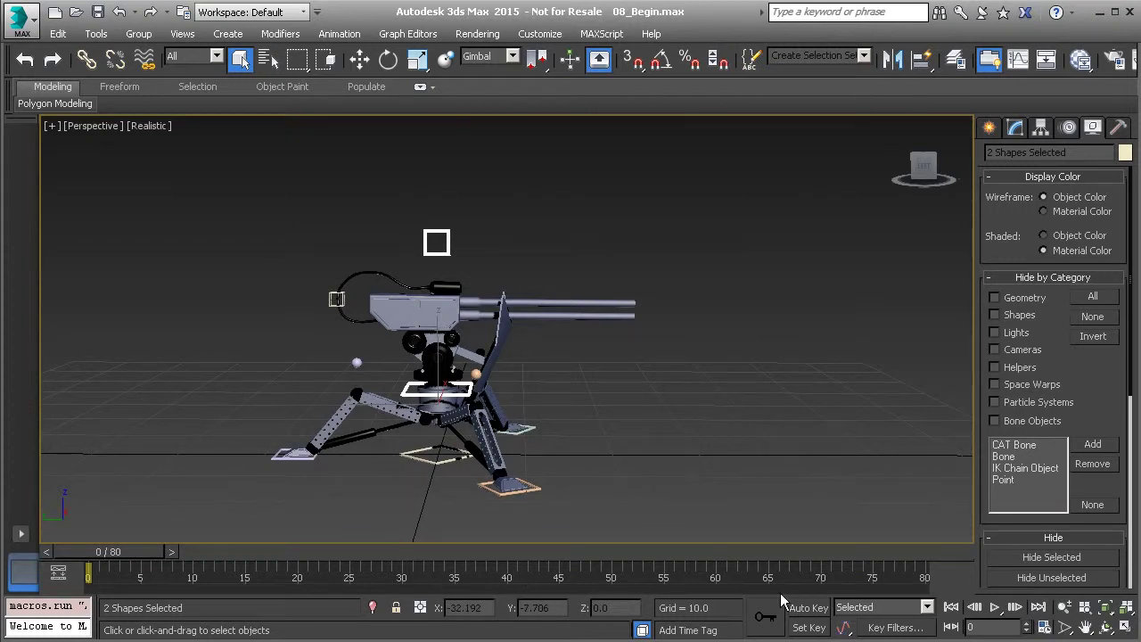
{"action": "mouse_move", "coordinate": [581, 478]}
{"action": "middle_mouse_down", "text": "alt"}
{"action": "mouse_move", "coordinate": [555, 466]}
{"action": "mouse_move", "coordinate": [568, 474]}
{"action": "middle_mouse_up", "text": "alt"}
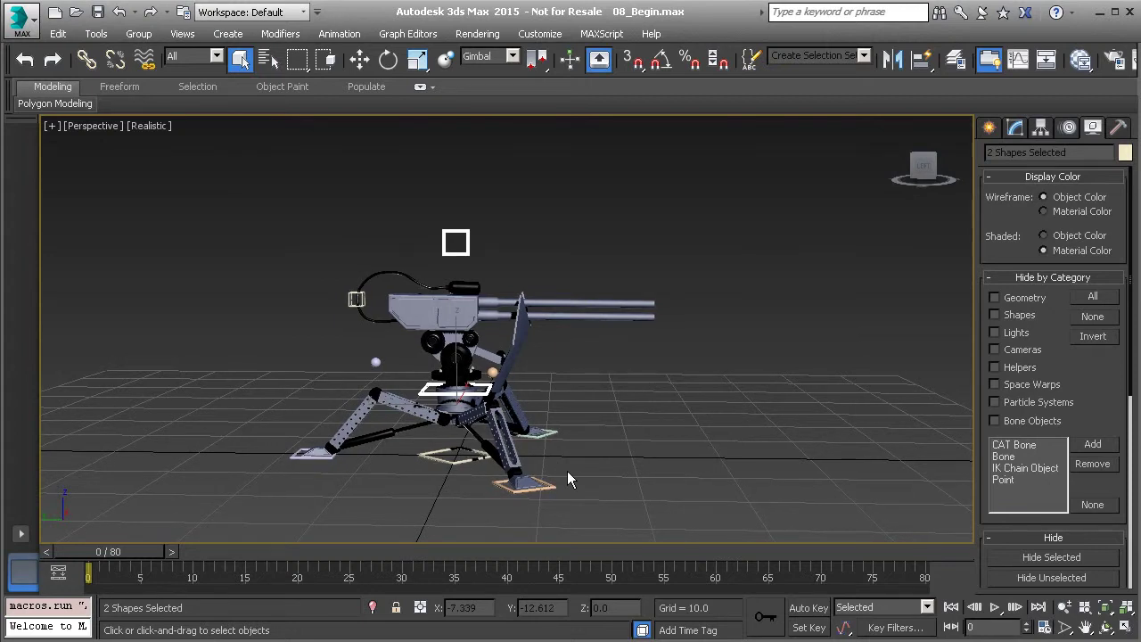
Adjust the start and end of the active time segment directly on the timeline, giving a range of 87 frames
{"action": "left_click_drag", "start_coordinate": [366, 576], "coordinate": [403, 578], "text": "ctrl+alt"}
{"action": "left_click_drag", "start_coordinate": [516, 572], "coordinate": [353, 593], "text": "ctrl+alt"}
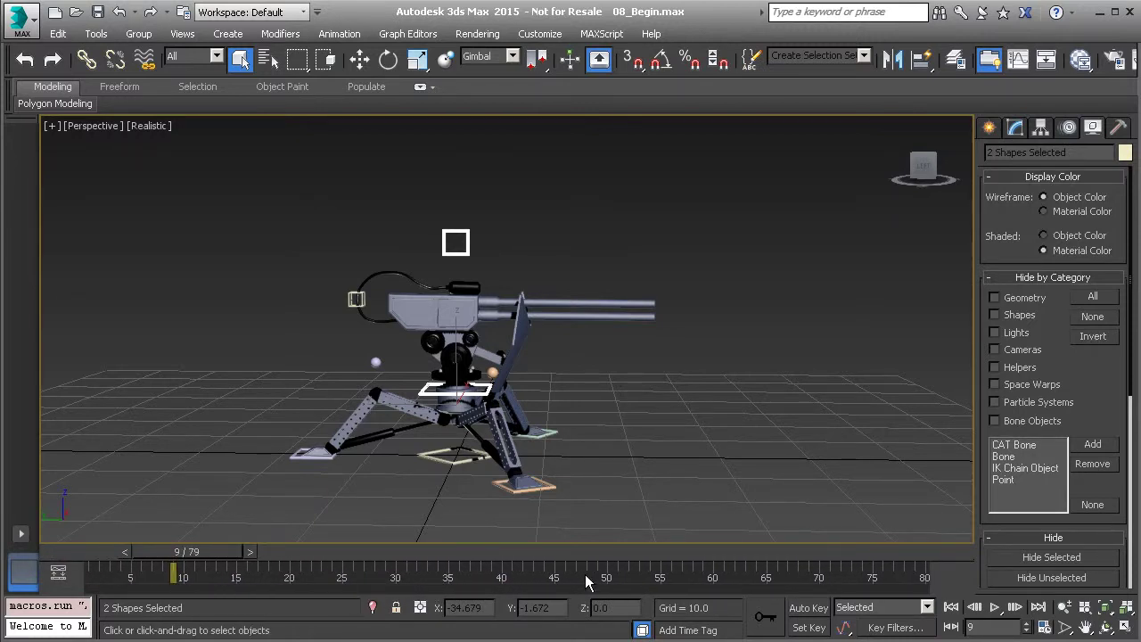
{"action": "right_click_drag", "start_coordinate": [584, 581], "coordinate": [500, 580], "text": "ctrl+alt"}
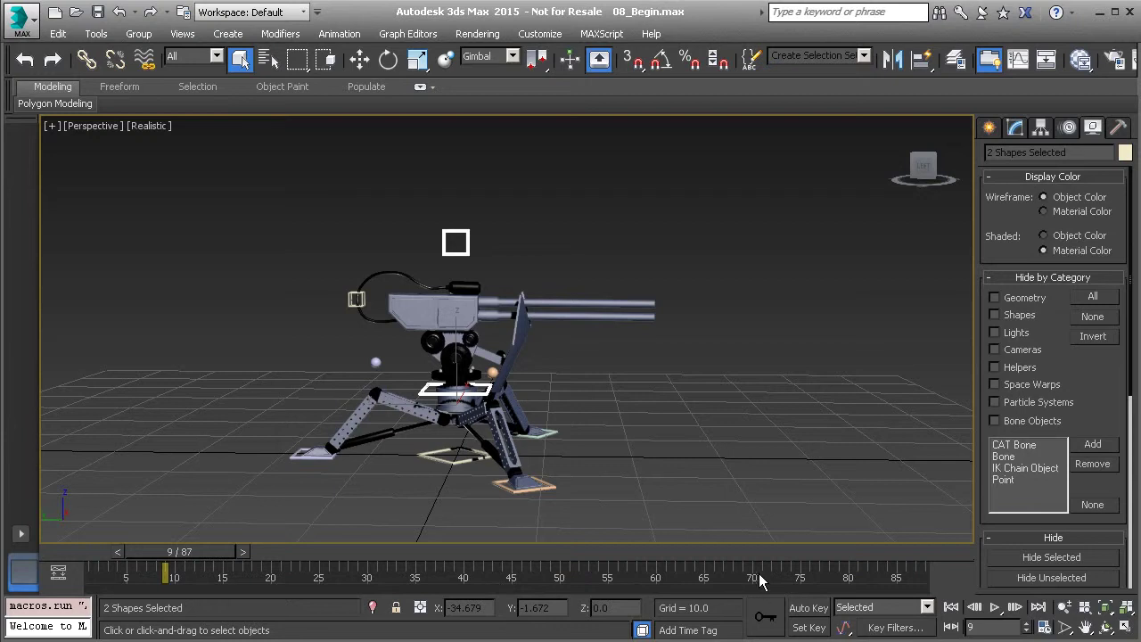
Slide the whole active time range along the timeline so it covers about frames 41 to 128
{"action": "middle_click_drag", "start_coordinate": [488, 575], "coordinate": [318, 578], "text": "ctrl+alt"}
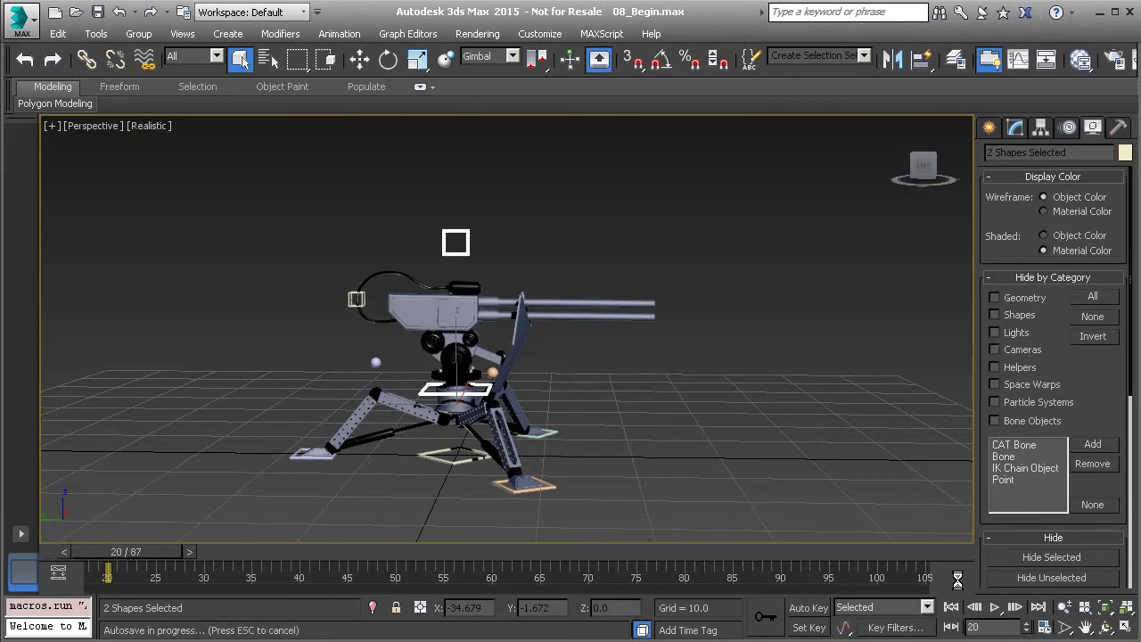
{"action": "middle_click_drag", "start_coordinate": [535, 584], "coordinate": [206, 593], "text": "ctrl+alt"}
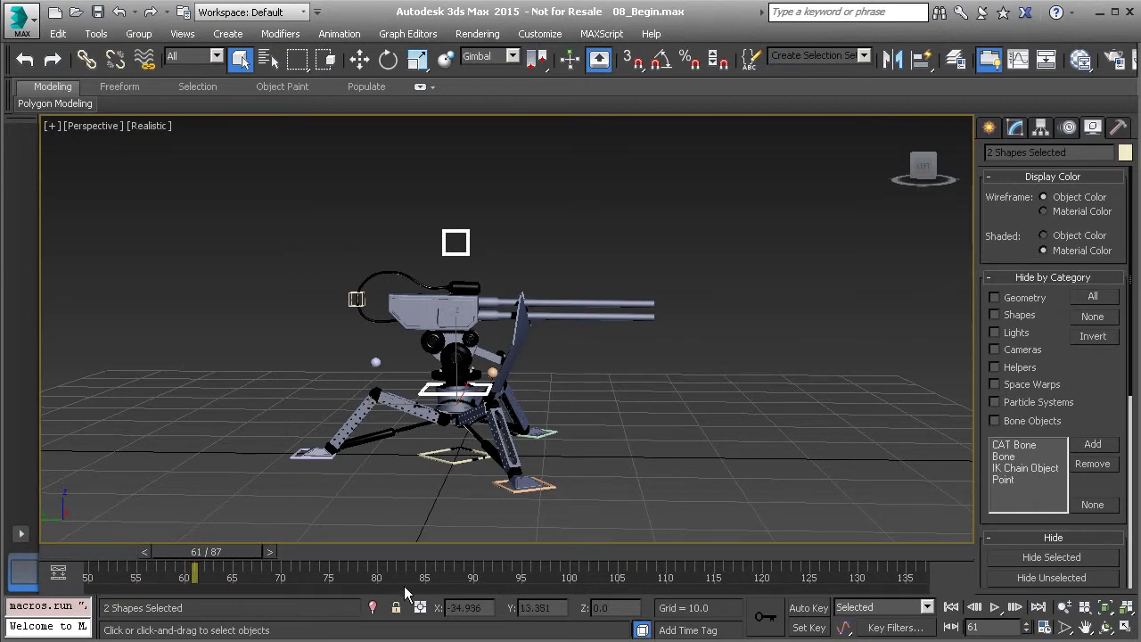
{"action": "middle_click_drag", "start_coordinate": [585, 572], "coordinate": [640, 566], "text": "ctrl+alt"}
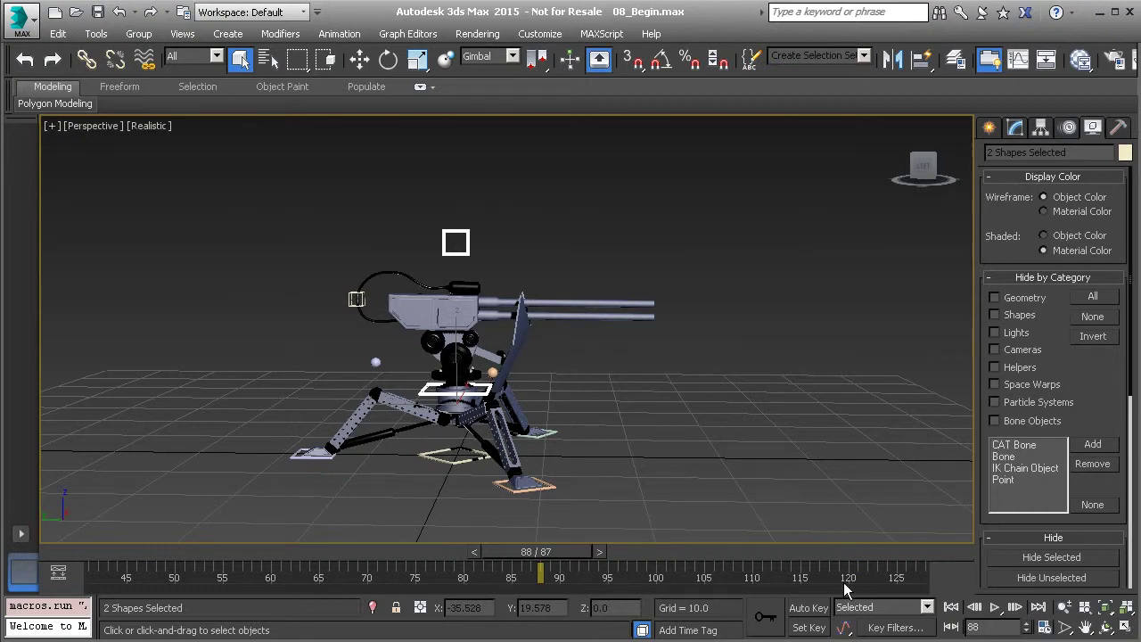
Set the active time range on the timeline to frames 0 to 32 and return to frame 0
{"action": "middle_click_drag", "start_coordinate": [198, 589], "coordinate": [306, 579], "text": "ctrl+alt"}
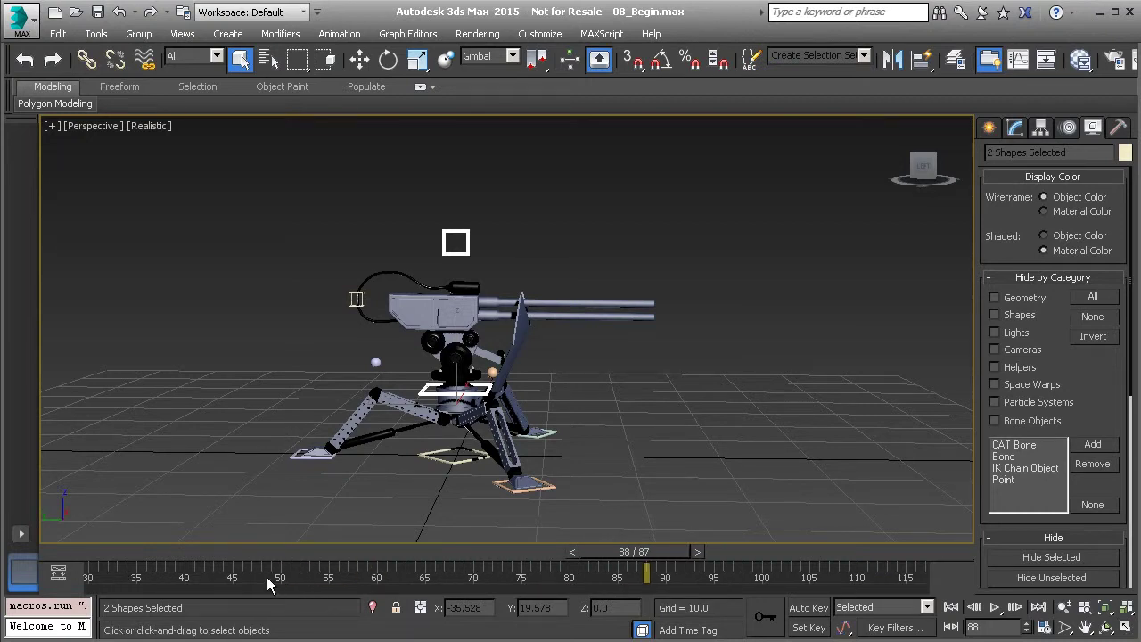
{"action": "left_click_drag", "start_coordinate": [161, 578], "coordinate": [403, 567], "text": "ctrl+alt"}
{"action": "left_click_drag", "start_coordinate": [237, 571], "coordinate": [185, 584], "text": "ctrl+alt"}
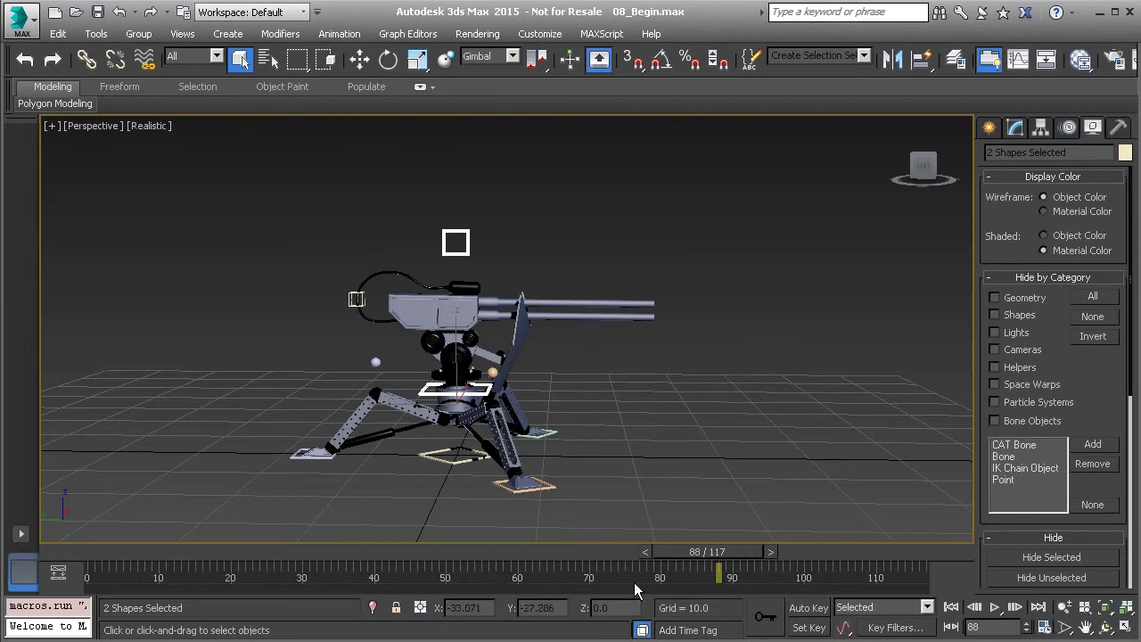
{"action": "right_click_drag", "start_coordinate": [533, 577], "coordinate": [878, 566], "text": "ctrl+alt"}
{"action": "left_click_drag", "start_coordinate": [899, 552], "coordinate": [58, 553]}
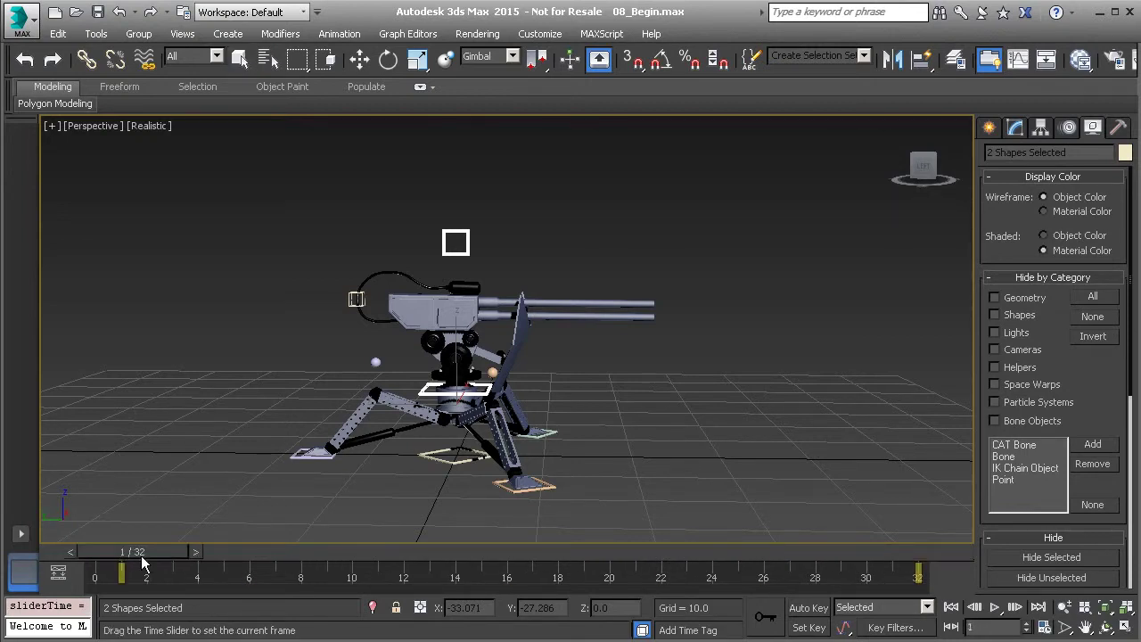
Select only the Anim_Swivel_Weapon control at the turret's base and turn on Auto Key
{"action": "scroll", "coordinate": [403, 419], "scroll_direction": "up", "scroll_amount": 3}
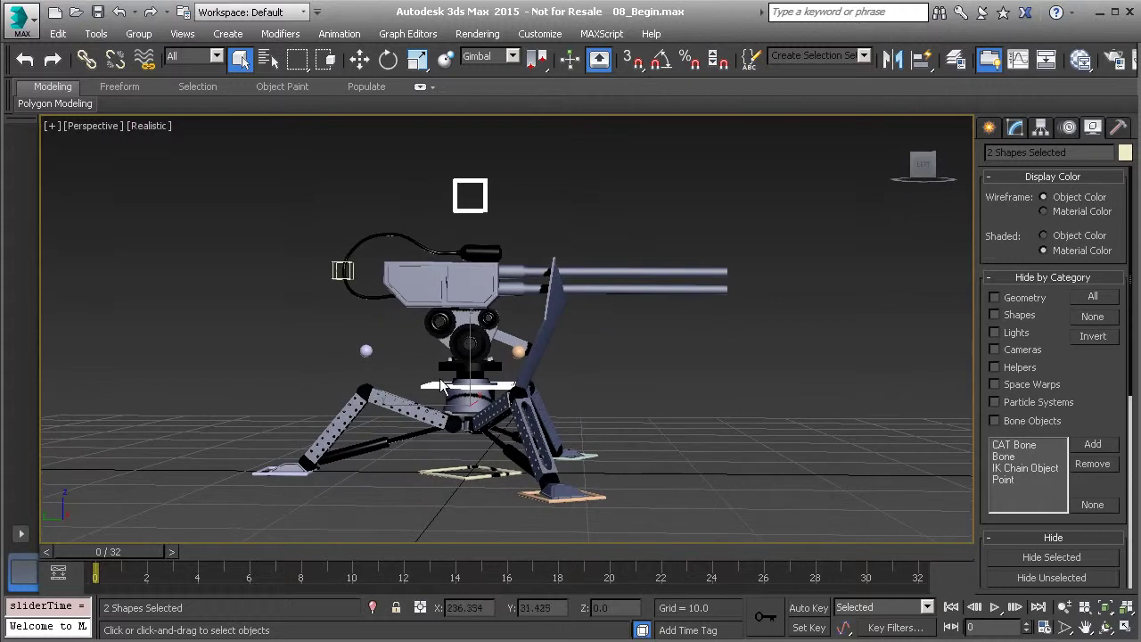
{"action": "left_click", "coordinate": [432, 386]}
{"action": "middle_click_drag", "start_coordinate": [464, 410], "coordinate": [535, 464], "text": "alt"}
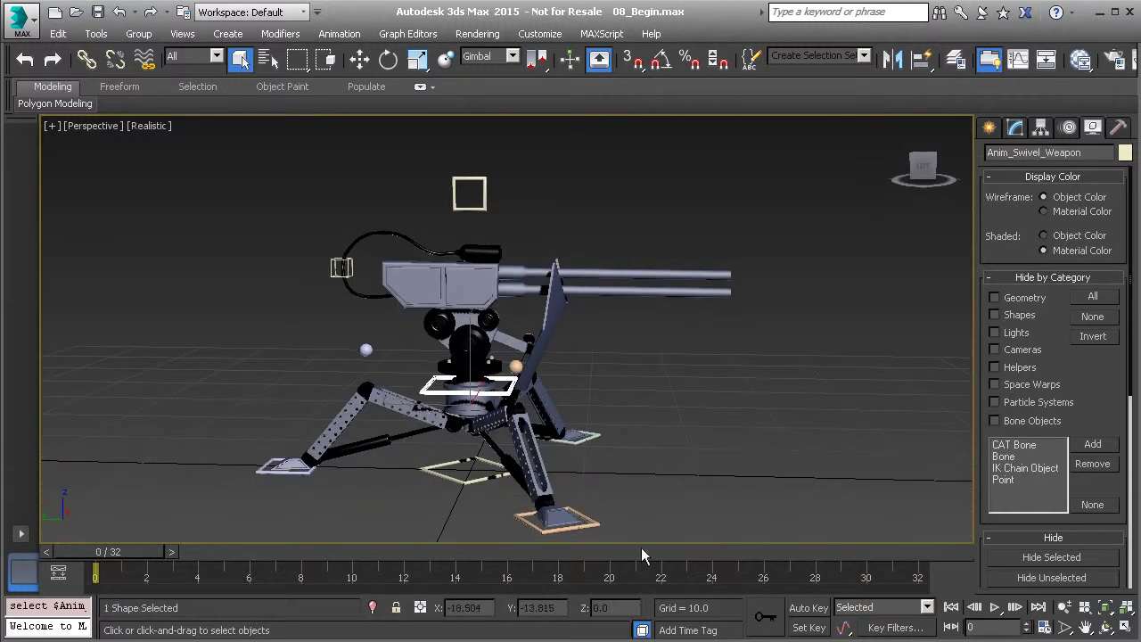
{"action": "left_click", "coordinate": [809, 608]}
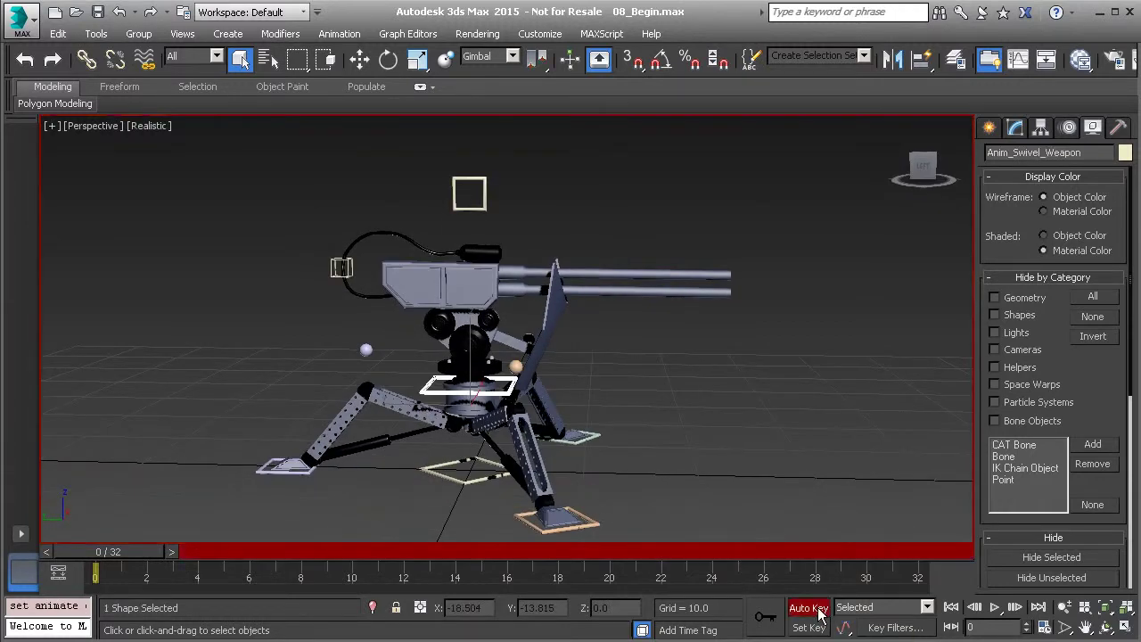
Change the key filters from Rotation to Position only
{"action": "left_click", "coordinate": [896, 627]}
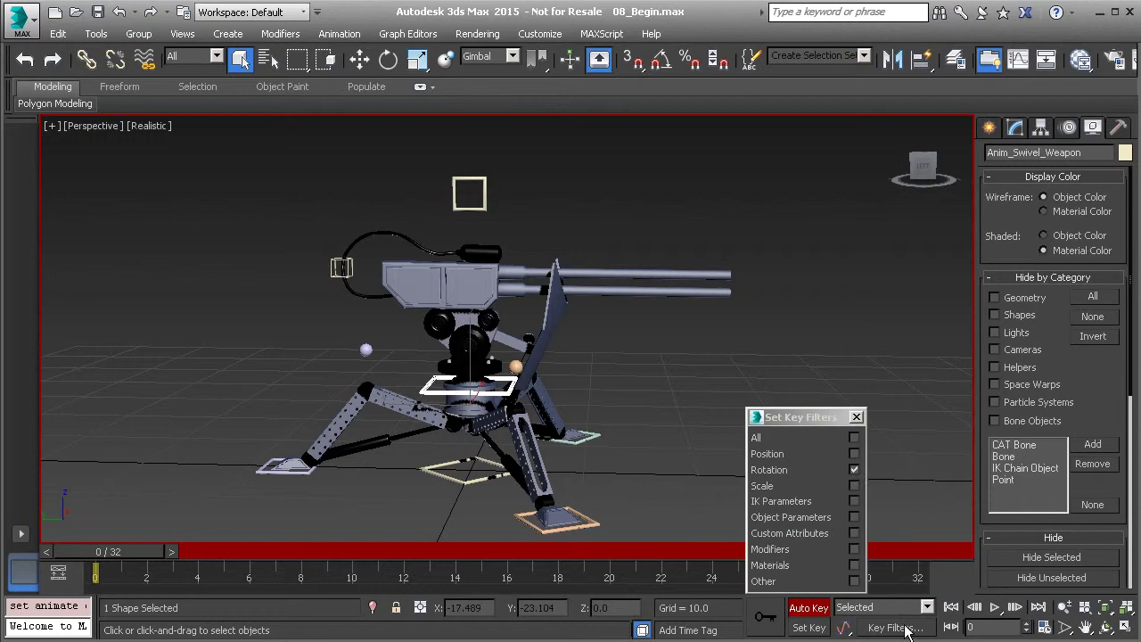
{"action": "left_click", "coordinate": [855, 470]}
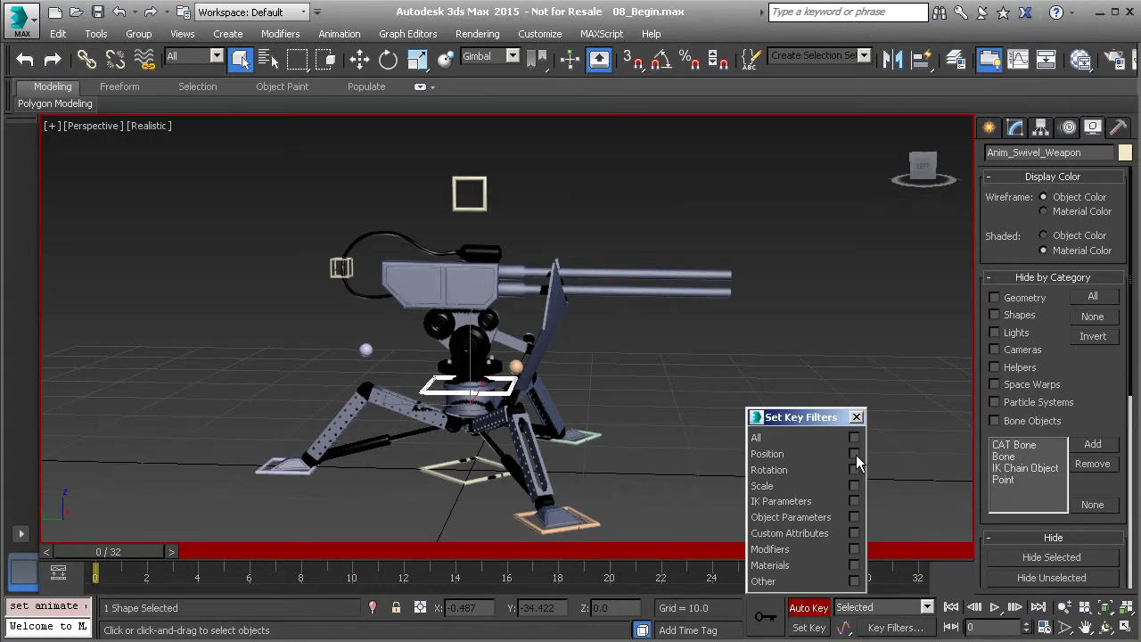
{"action": "left_click", "coordinate": [856, 417]}
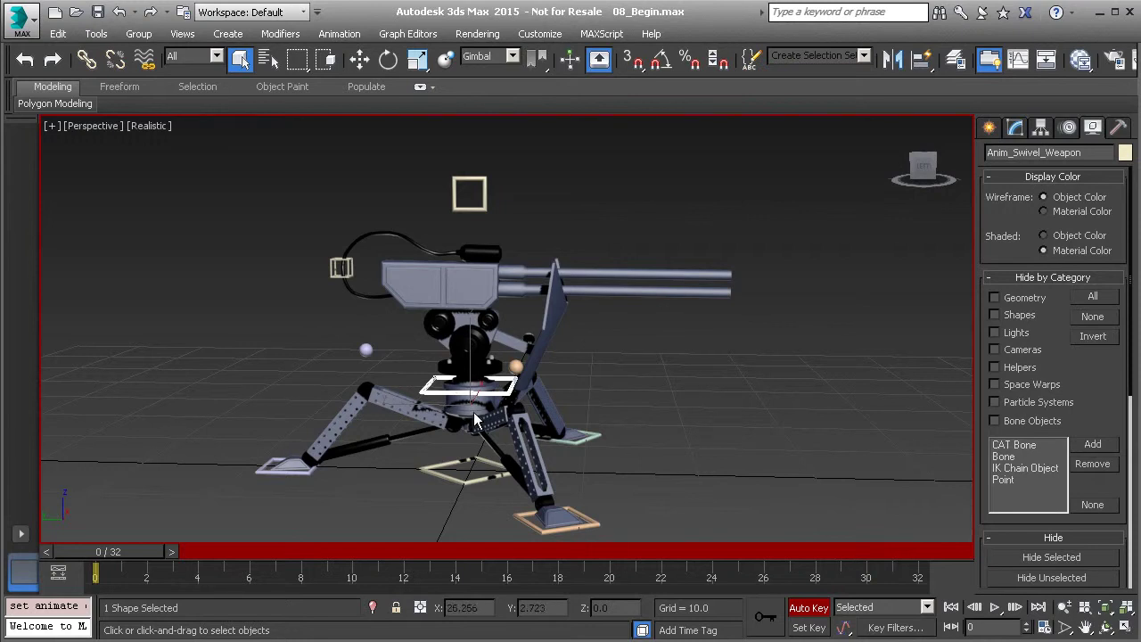
Set a position key for the swivel control at frame 0 and copy it to frame 32
{"action": "middle_click_drag", "start_coordinate": [498, 403], "coordinate": [502, 391], "text": "alt"}
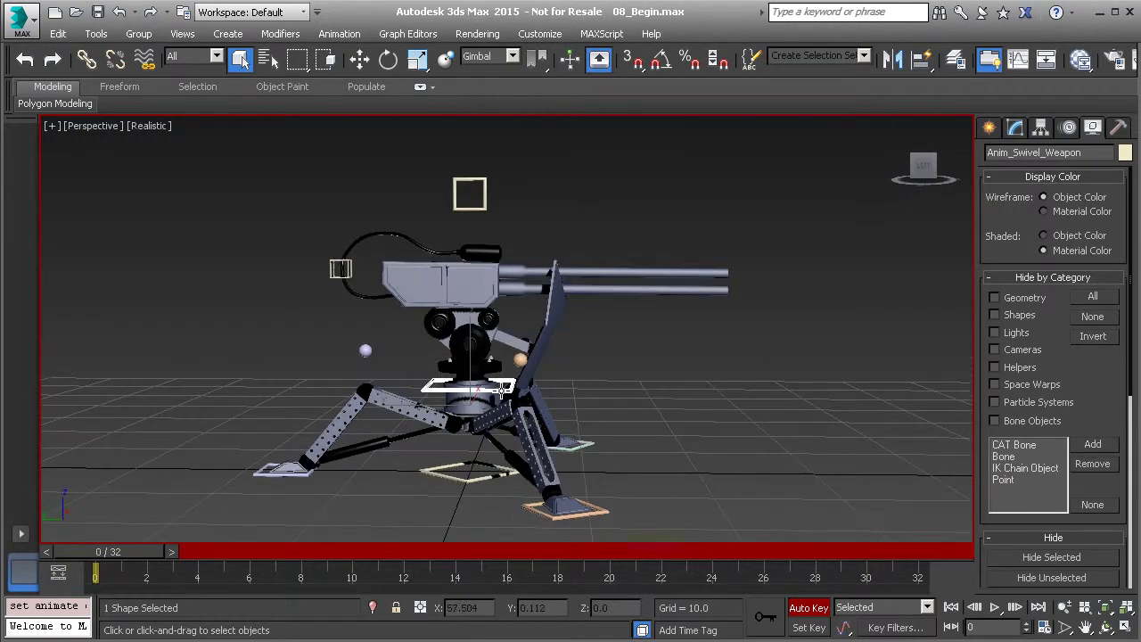
{"action": "key", "text": "w"}
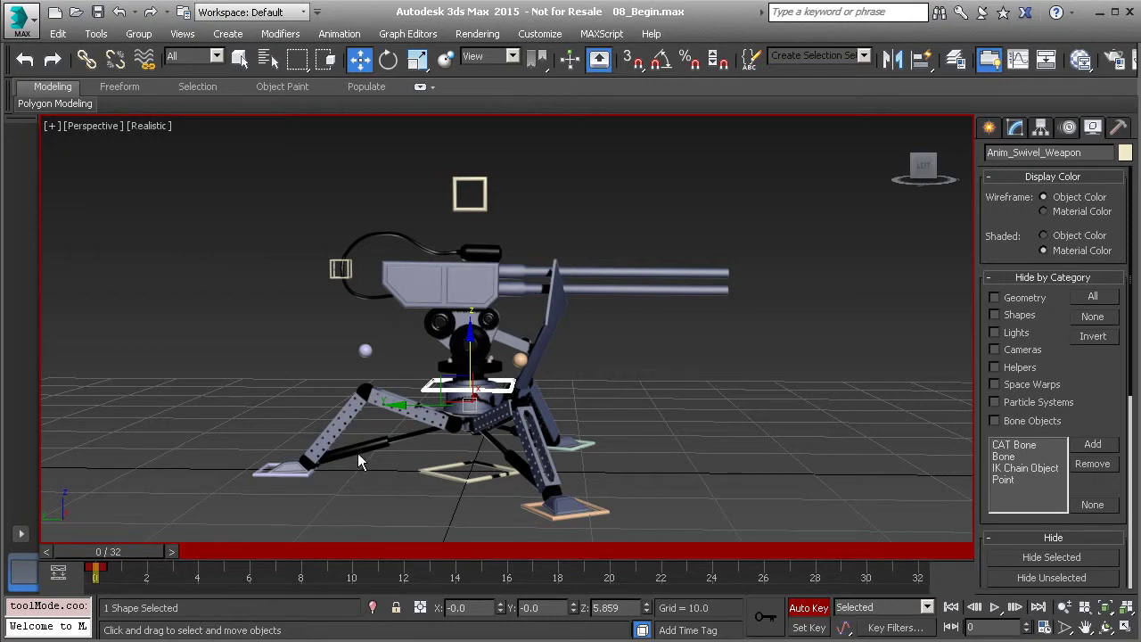
{"action": "left_click_drag", "start_coordinate": [98, 568], "coordinate": [928, 608], "text": "shift"}
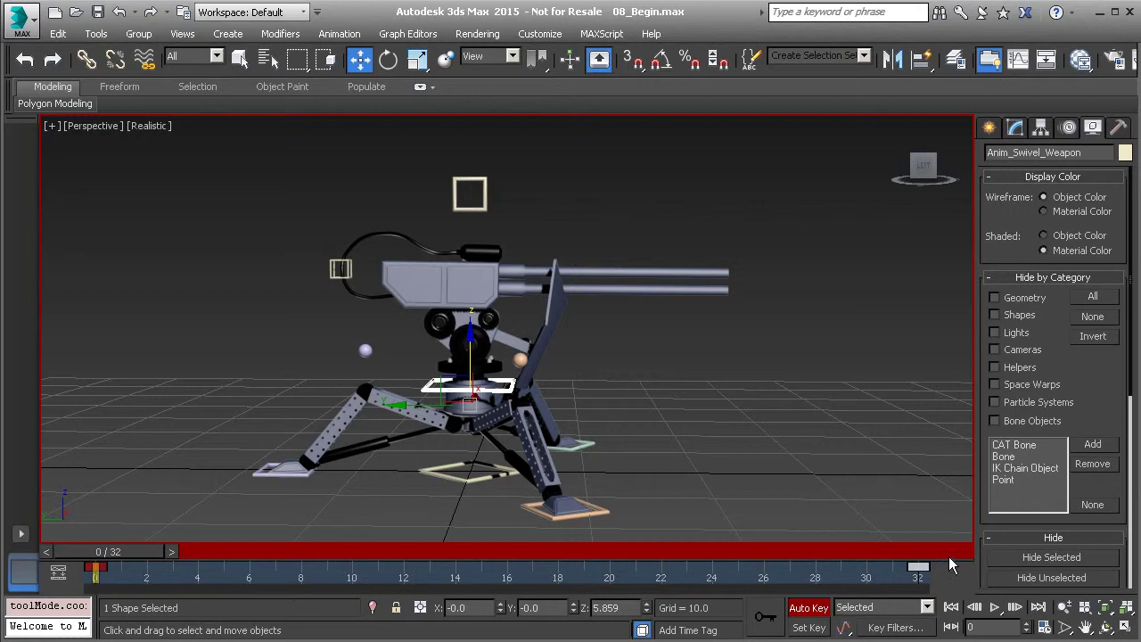
At frame 16, key the swivel control slightly lower by moving it down in Z to about -0.7
{"action": "left_click_drag", "start_coordinate": [382, 558], "coordinate": [493, 552]}
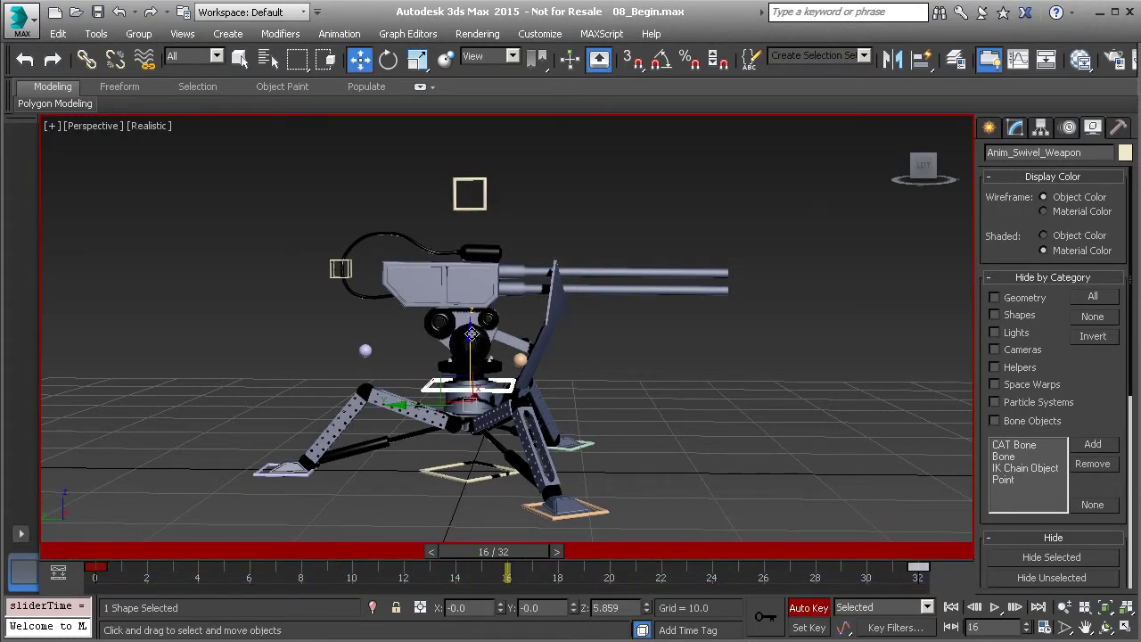
{"action": "left_click_drag", "start_coordinate": [470, 335], "coordinate": [472, 344]}
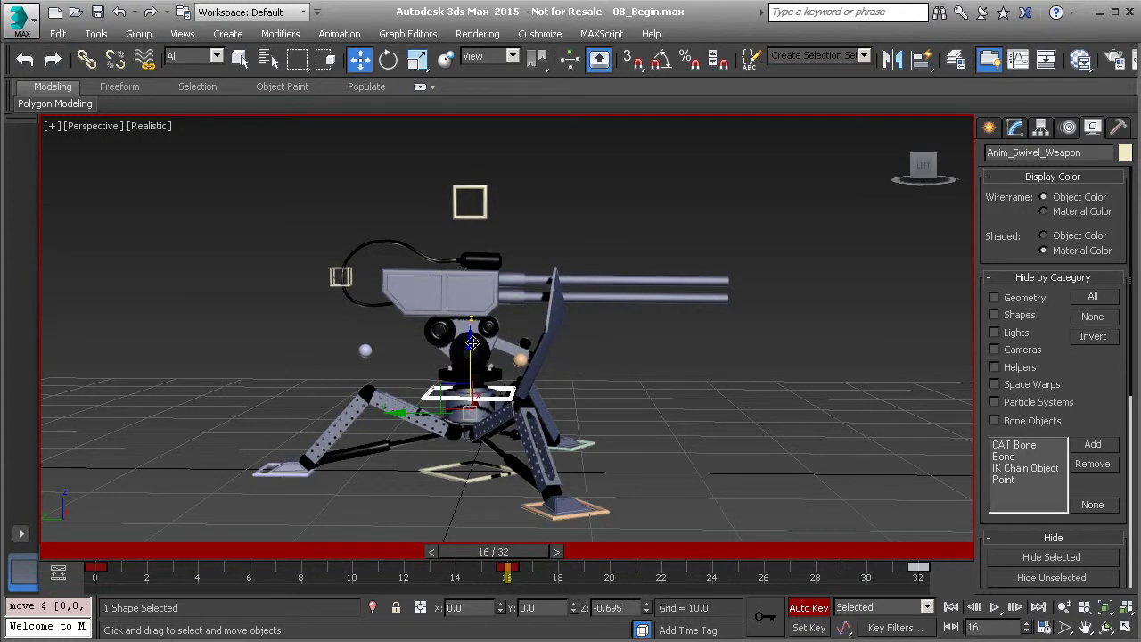
{"action": "left_click_drag", "start_coordinate": [473, 343], "coordinate": [470, 346]}
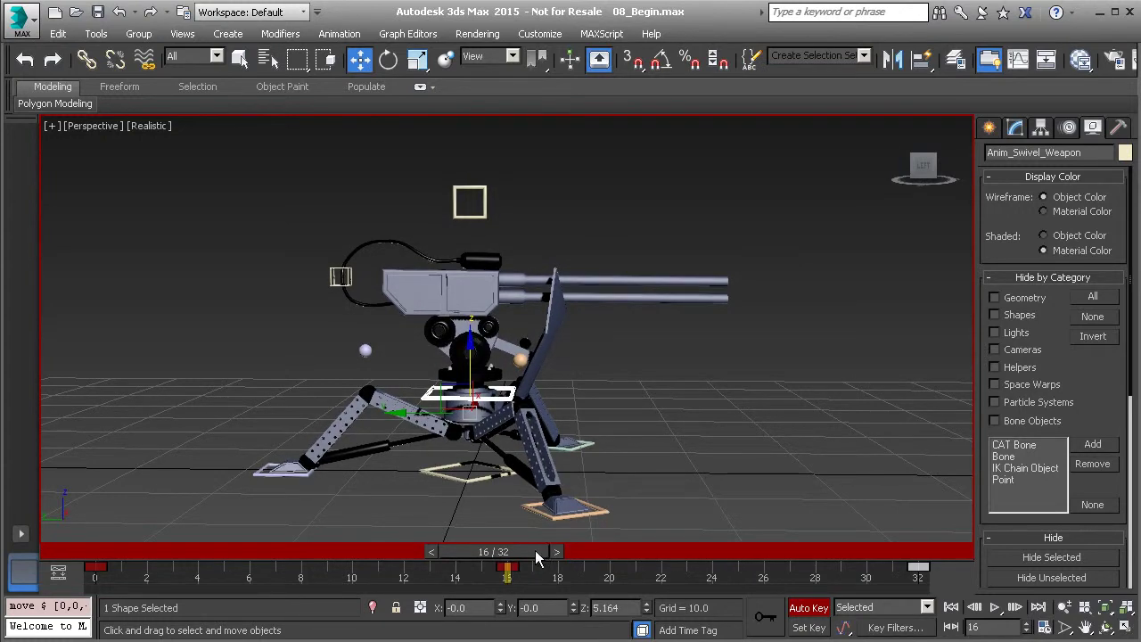
Play the animation from the start to review the turret's up-and-down motion
{"action": "left_click_drag", "start_coordinate": [545, 554], "coordinate": [125, 553]}
{"action": "left_click", "coordinate": [996, 607]}
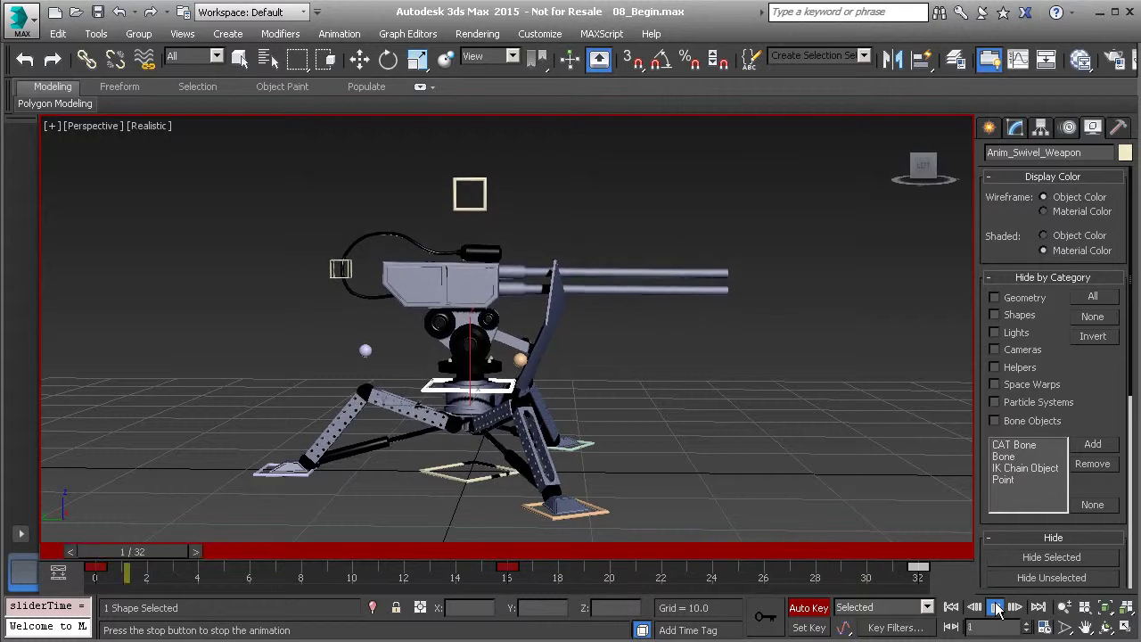
{"action": "left_click", "coordinate": [996, 607]}
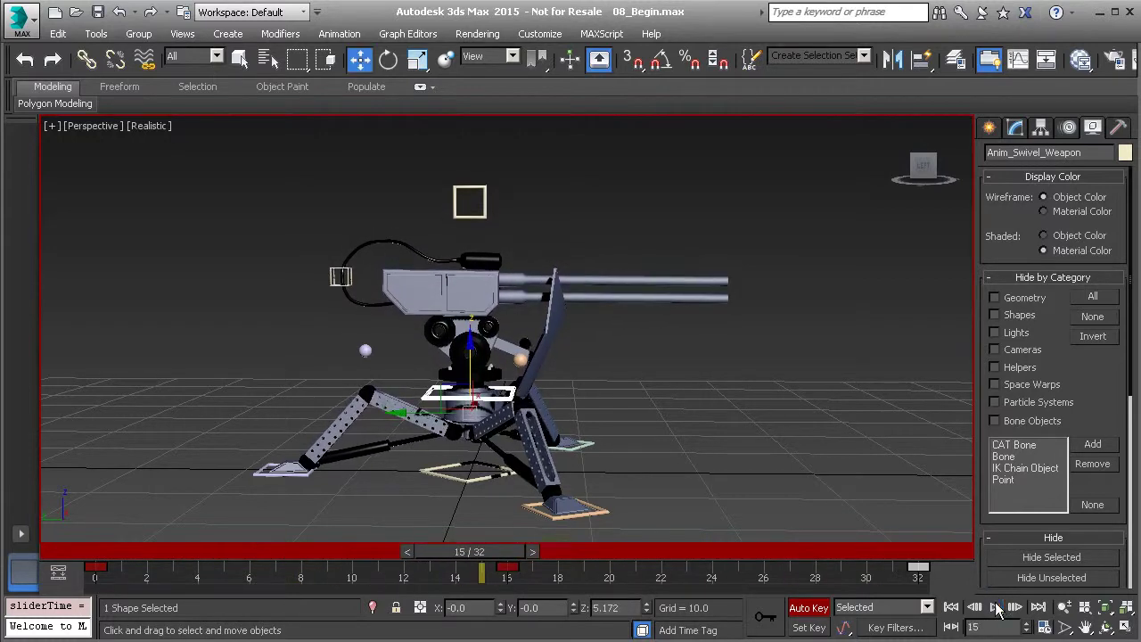
Return to frame 16, open the Curve Editor for the swivel control and select its curve key at that frame
{"action": "left_click_drag", "start_coordinate": [491, 555], "coordinate": [524, 555]}
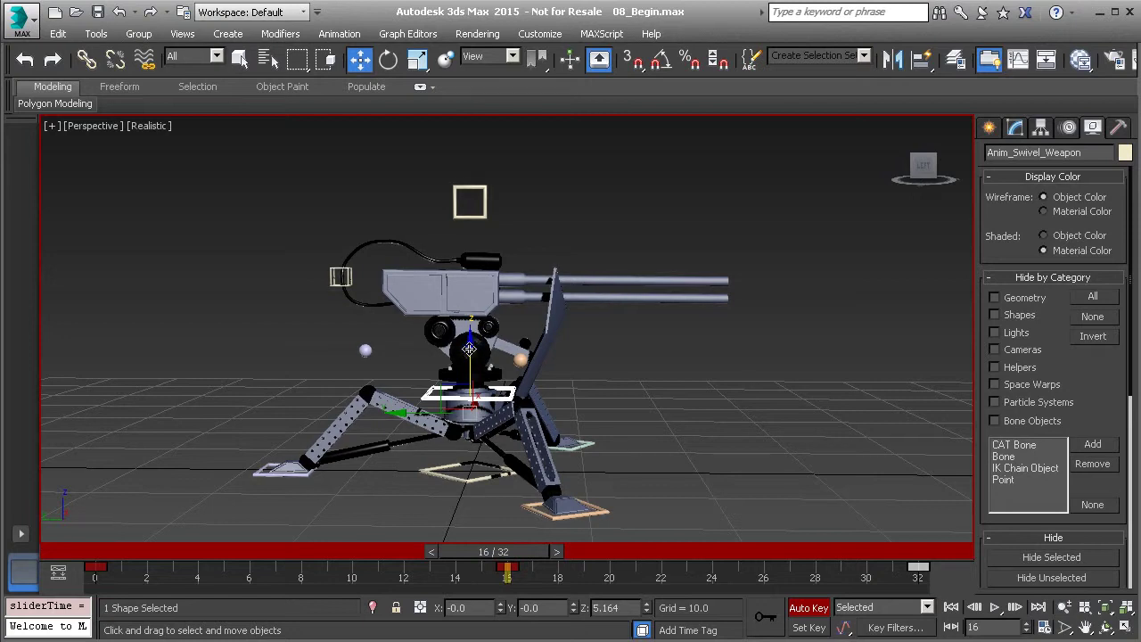
{"action": "right_click", "coordinate": [600, 327]}
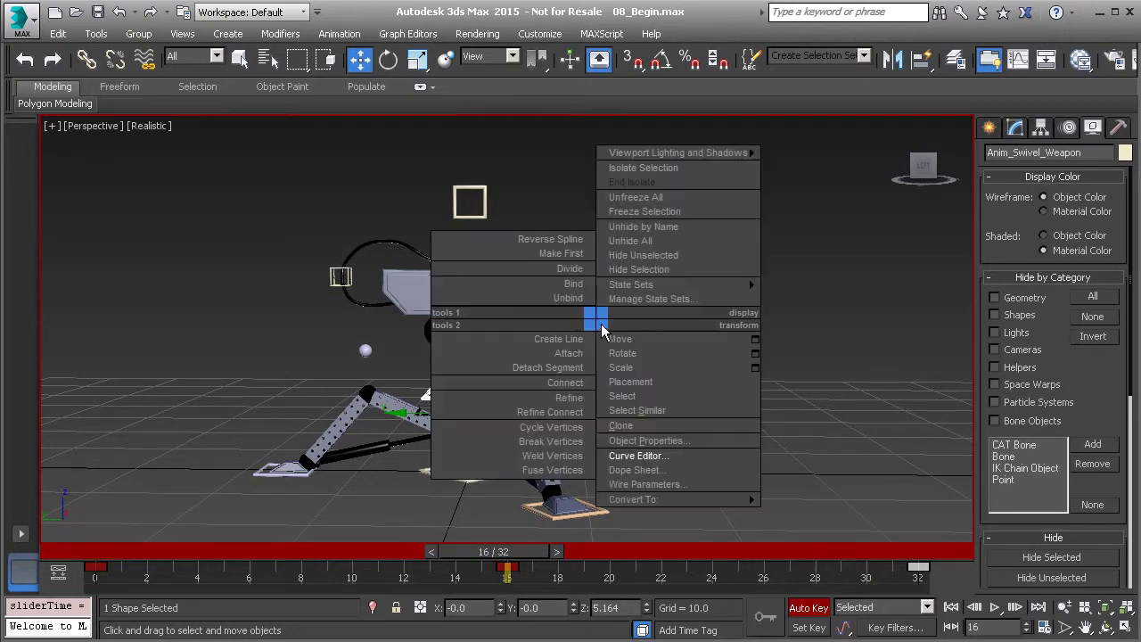
{"action": "left_click", "coordinate": [662, 456]}
{"action": "middle_click_drag", "start_coordinate": [606, 255], "coordinate": [565, 224]}
{"action": "left_click_drag", "start_coordinate": [565, 217], "coordinate": [657, 266]}
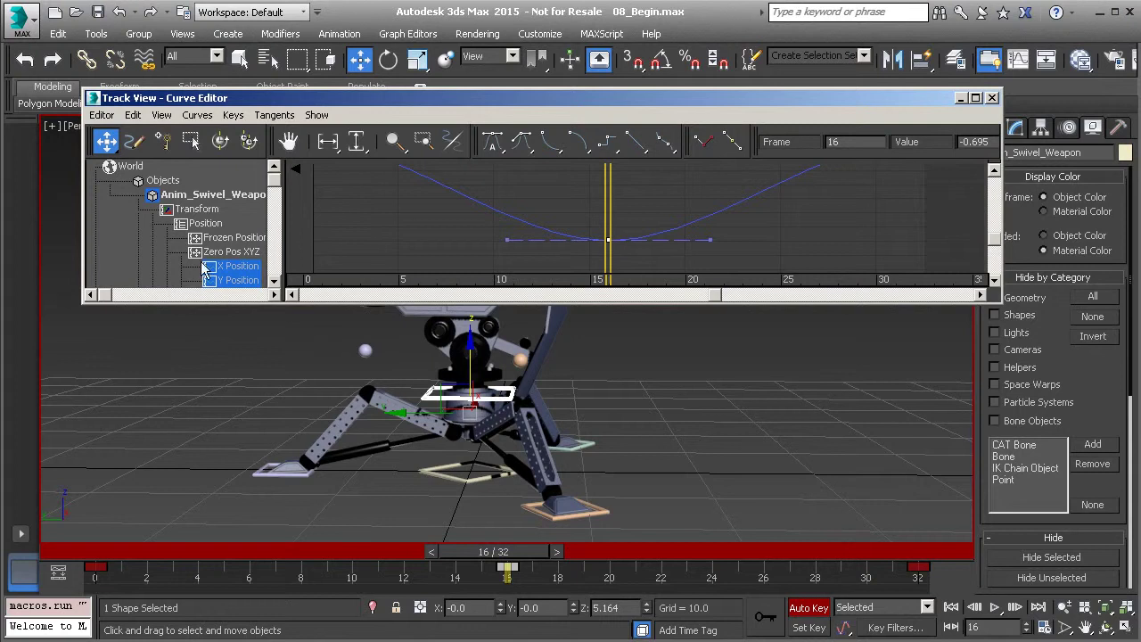
Isolate the Z Position curve and lower its frame 16 key to about -0.84
{"action": "scroll", "coordinate": [205, 250], "scroll_direction": "down", "scroll_amount": 2}
{"action": "left_click", "coordinate": [213, 238]}
{"action": "middle_click_drag", "start_coordinate": [581, 234], "coordinate": [596, 205]}
{"action": "left_click_drag", "start_coordinate": [580, 211], "coordinate": [580, 233]}
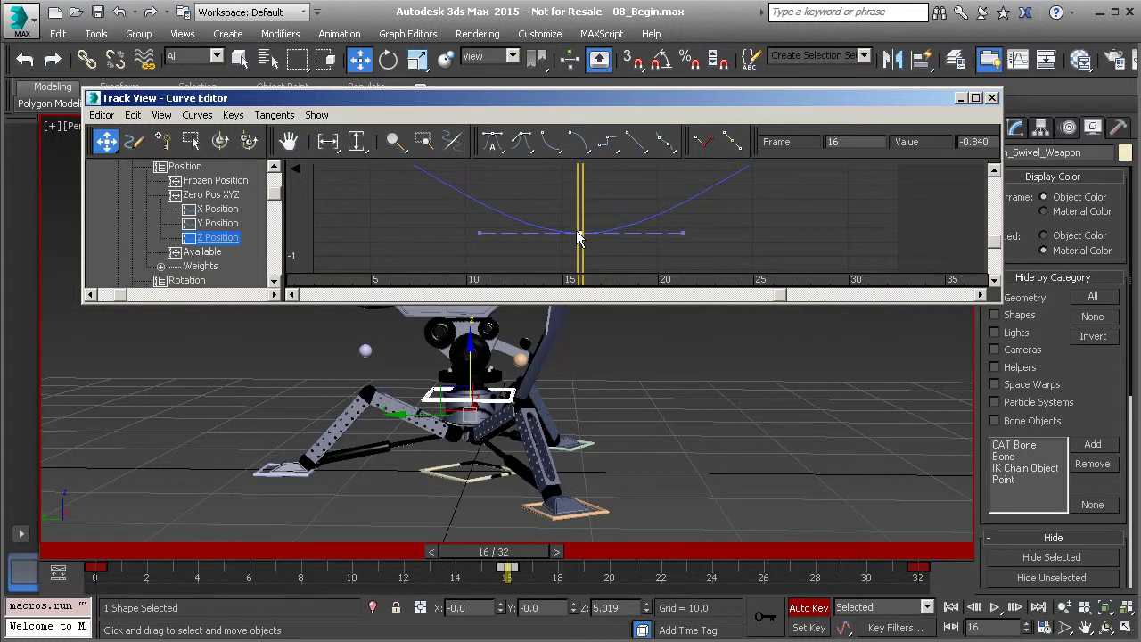
Enable Interactive Update in the Curve Editor and lower the frame 16 Z Position key to about -0.99
{"action": "left_click", "coordinate": [160, 115]}
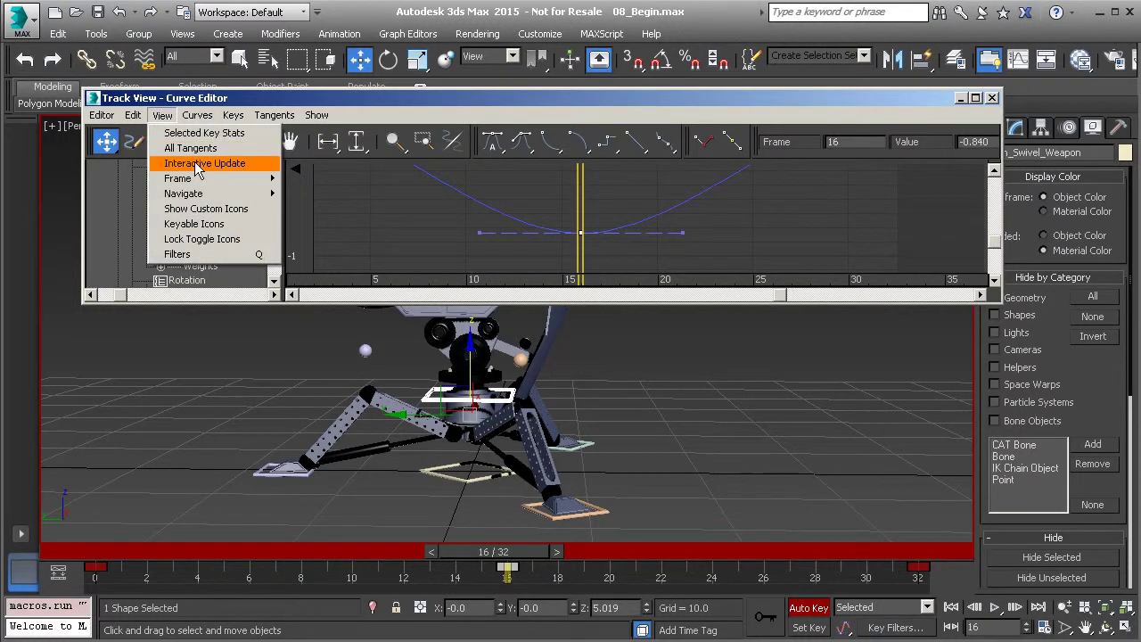
{"action": "left_click", "coordinate": [205, 163]}
{"action": "left_click_drag", "start_coordinate": [580, 234], "coordinate": [580, 261]}
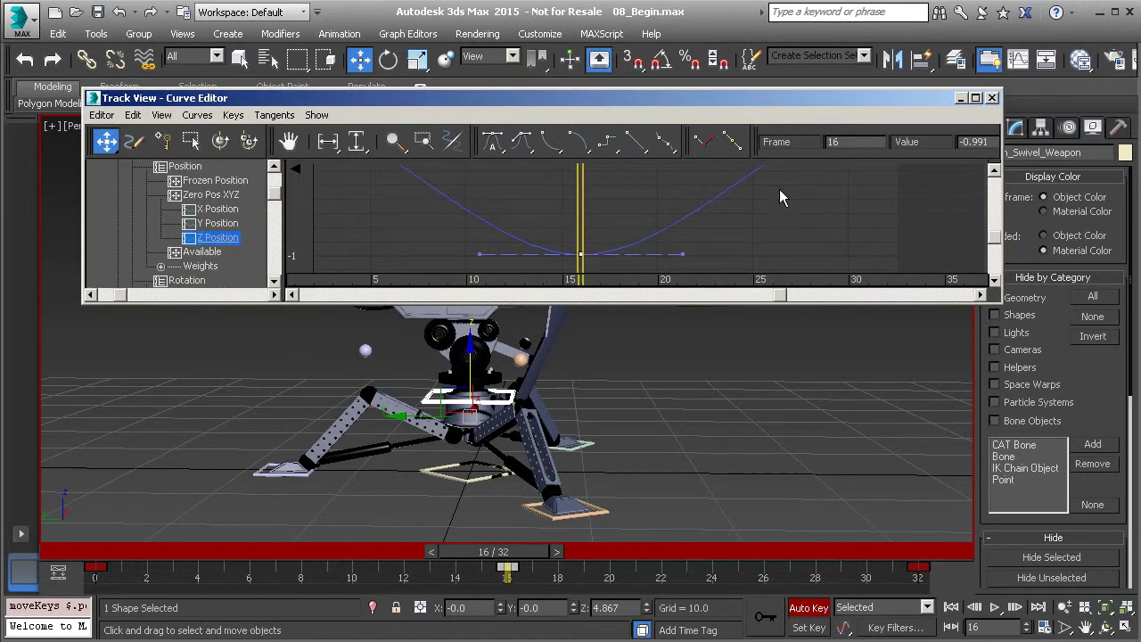
Minimize the Curve Editor and play back the animation to check the deeper dip
{"action": "left_click", "coordinate": [963, 100]}
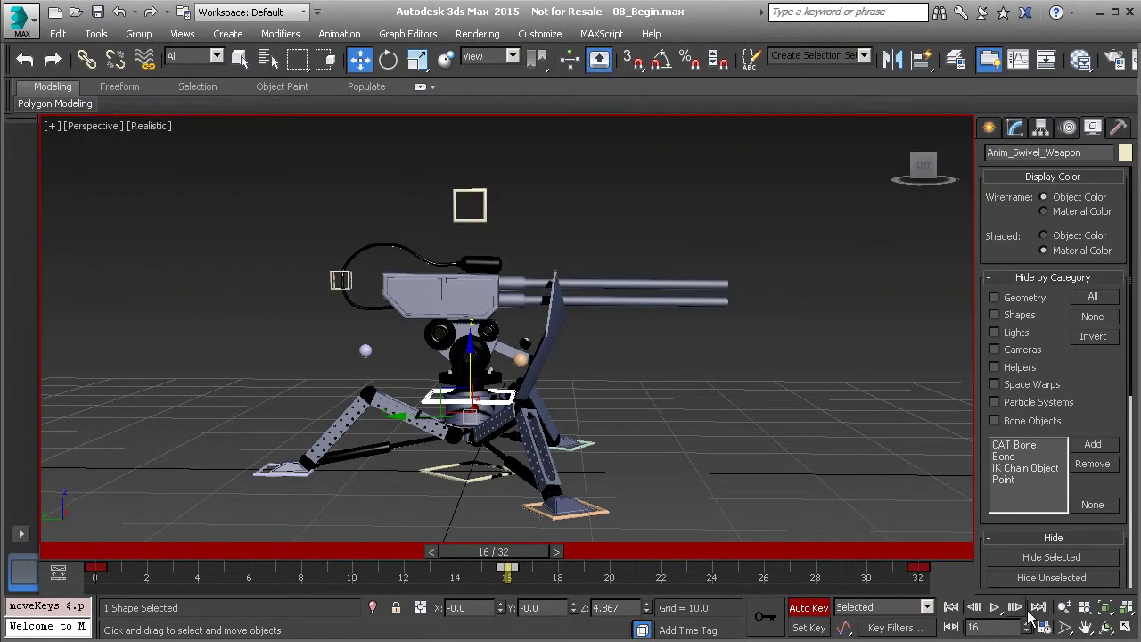
{"action": "left_click", "coordinate": [996, 608]}
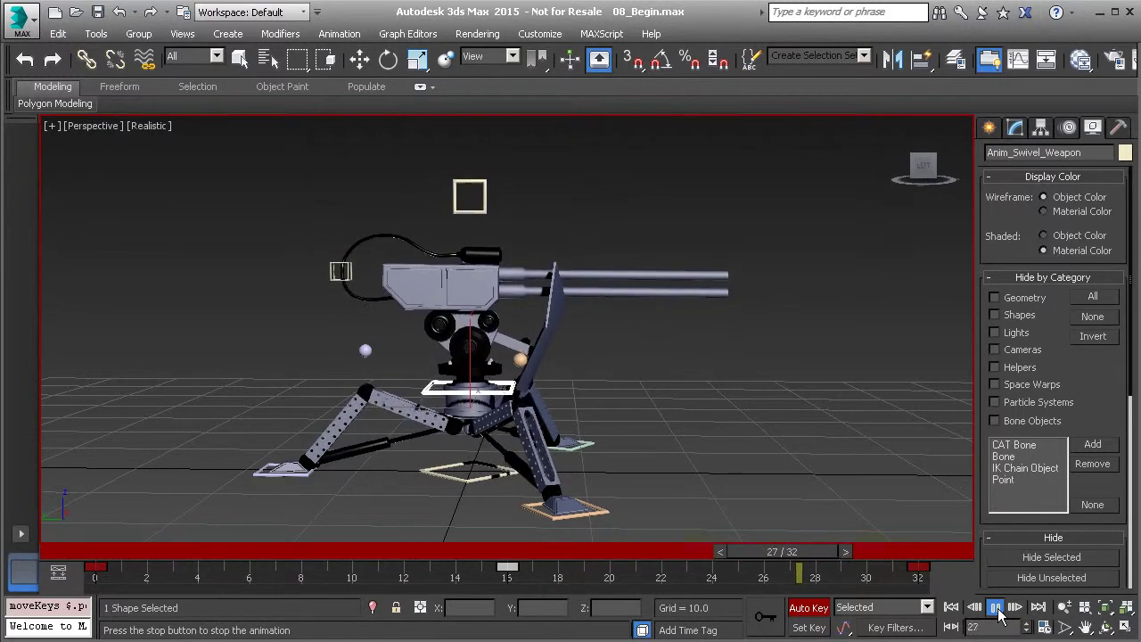
{"action": "left_click", "coordinate": [998, 610]}
Select the Anim_Pitch_Weapon control above the turret, activate Rotate and set the key filters to Rotation only
{"action": "left_click", "coordinate": [484, 207]}
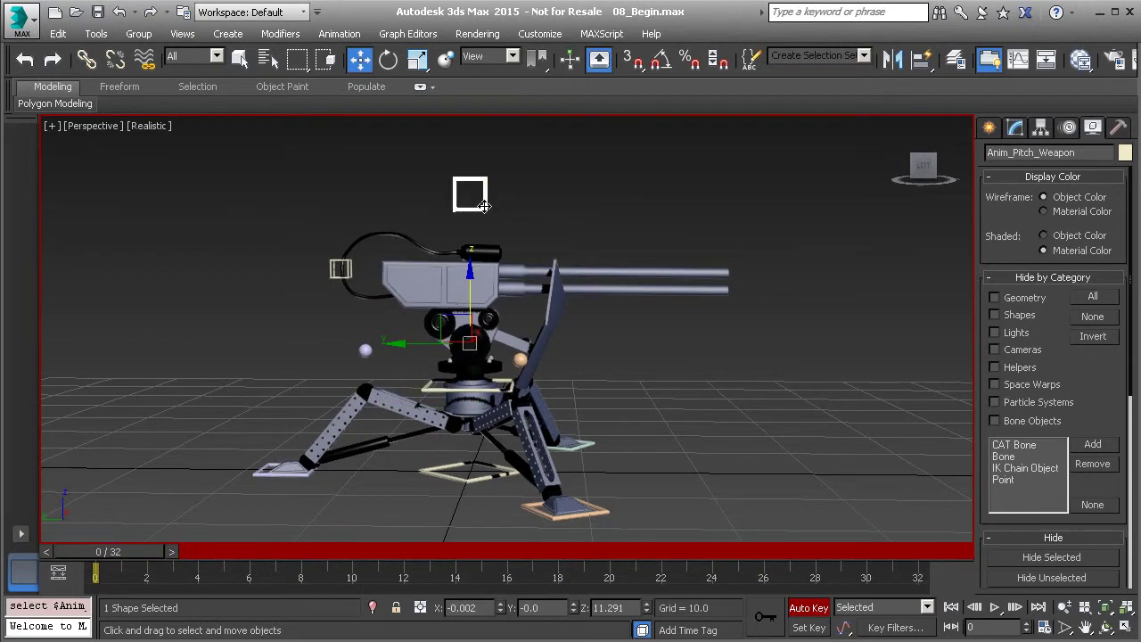
{"action": "key", "text": "e"}
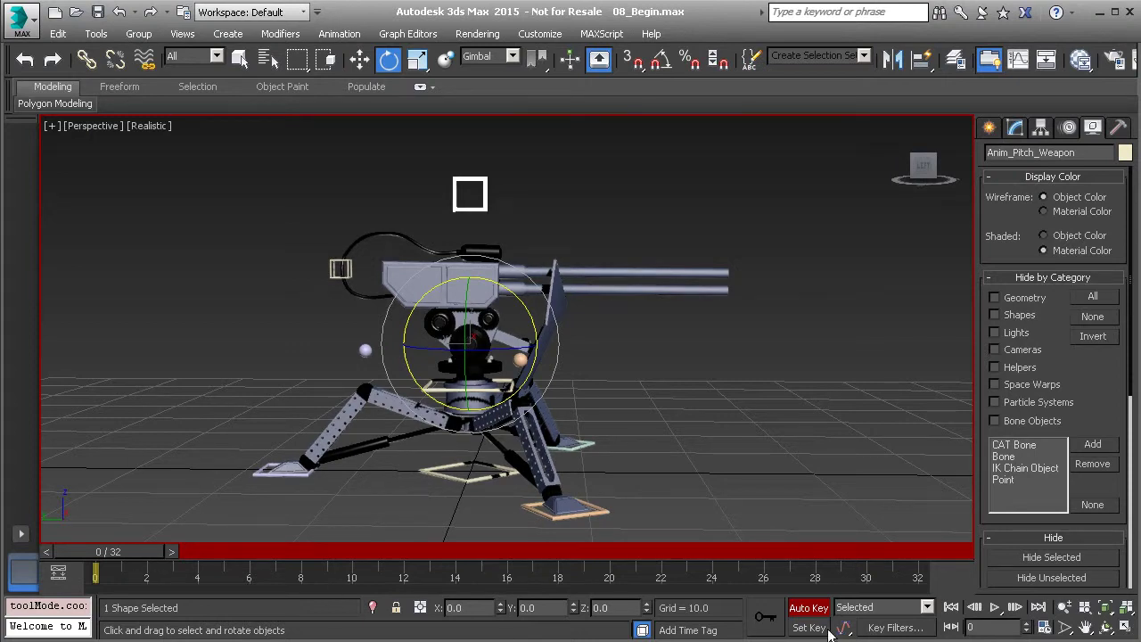
{"action": "left_click", "coordinate": [896, 628]}
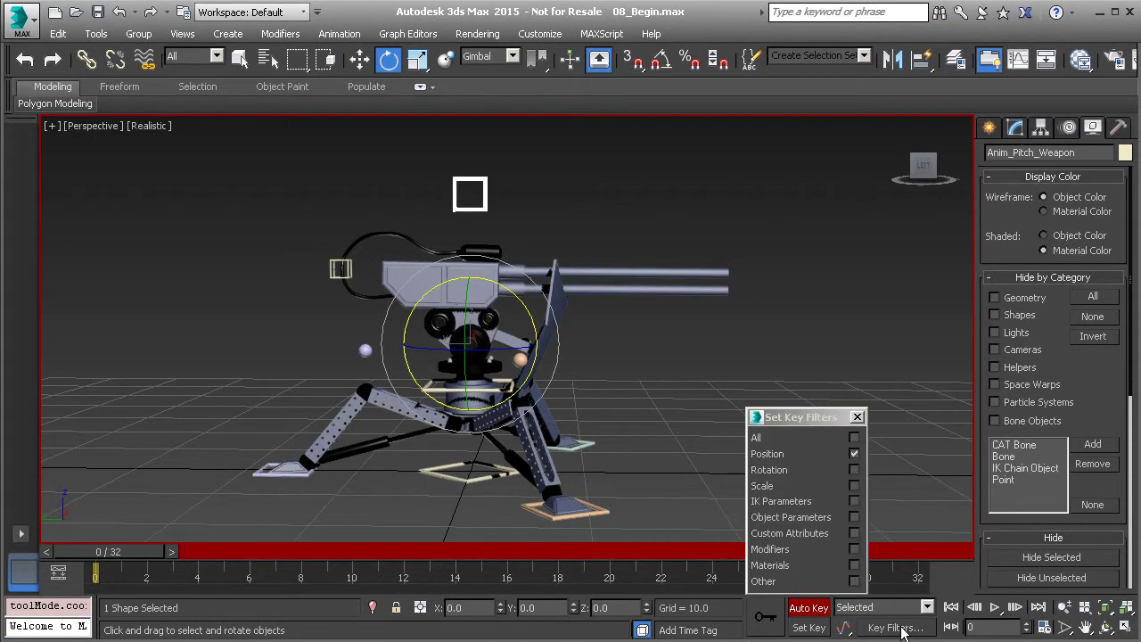
{"action": "left_click", "coordinate": [856, 454]}
{"action": "left_click", "coordinate": [854, 469]}
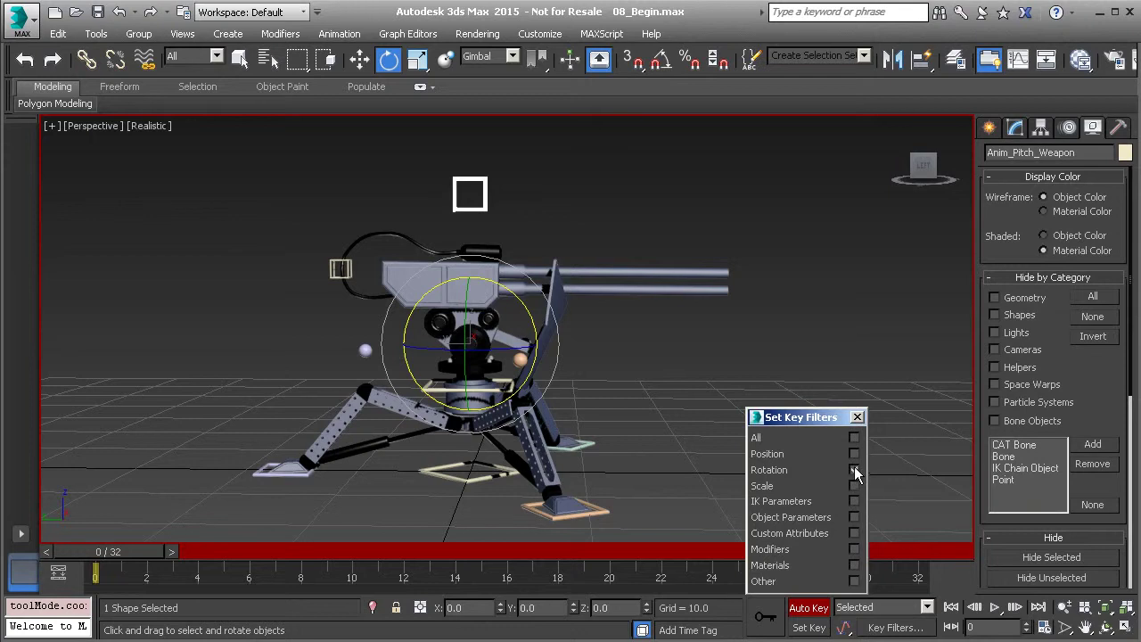
{"action": "left_click", "coordinate": [857, 417]}
Set a rotation key for the pitch control at frame 0 and copy it to frame 32
{"action": "left_click", "coordinate": [764, 614]}
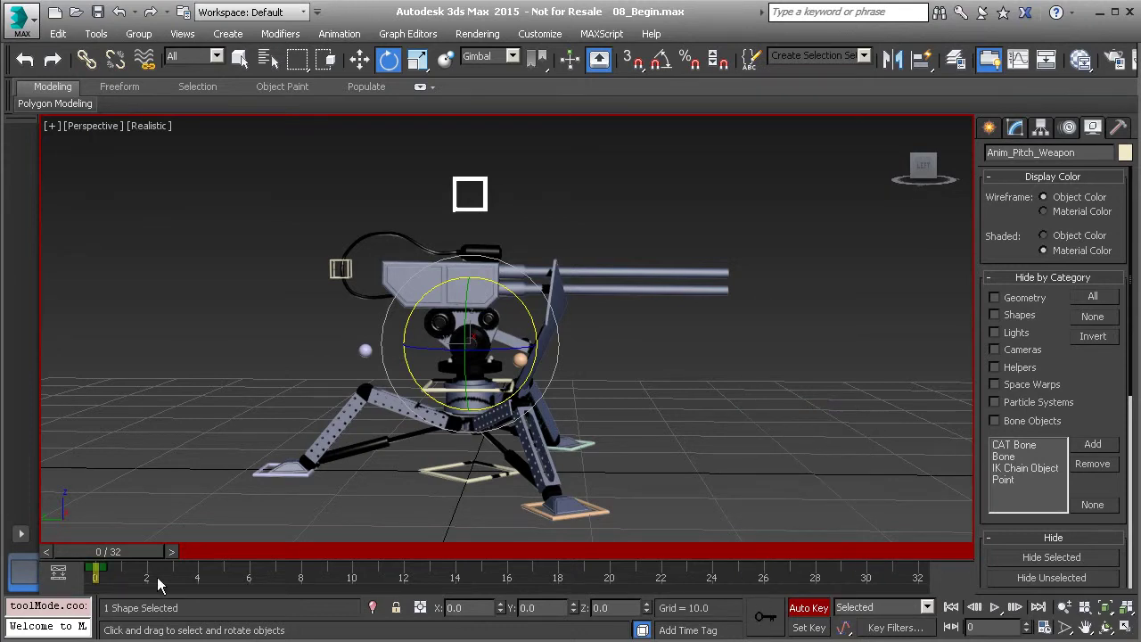
{"action": "left_click_drag", "start_coordinate": [97, 570], "coordinate": [915, 597], "text": "shift"}
Scrub through the frames around frame 16 to examine the turret's motion and judge the timing for its pitch
{"action": "left_click_drag", "start_coordinate": [121, 560], "coordinate": [526, 604]}
{"action": "key", "text": "e"}
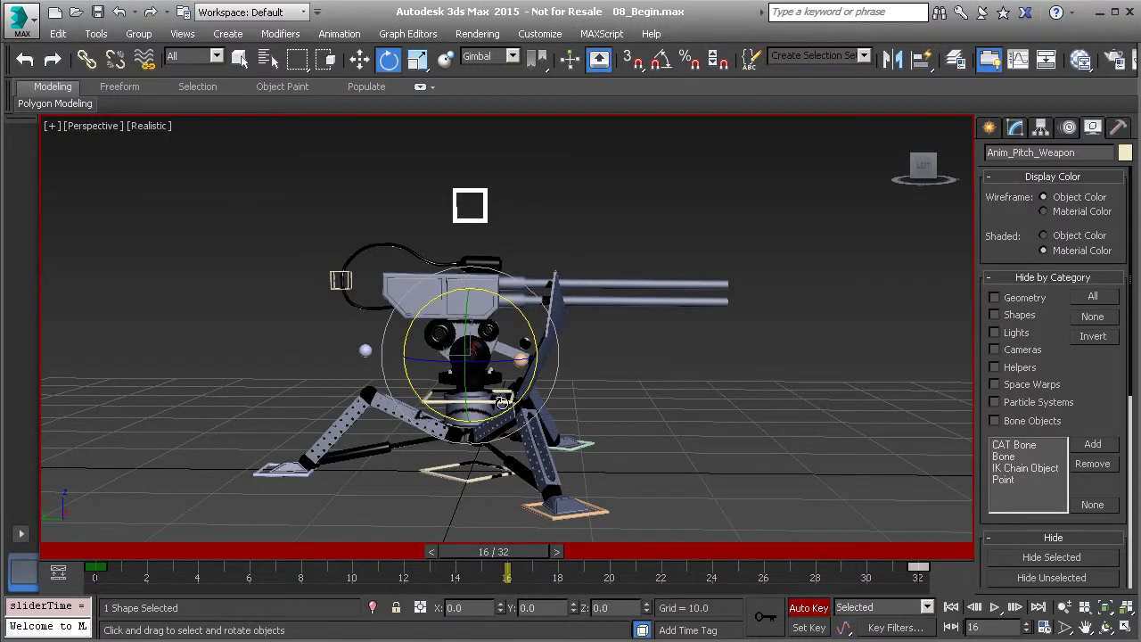
{"action": "left_click_drag", "start_coordinate": [527, 555], "coordinate": [984, 597]}
{"action": "left_click", "coordinate": [993, 607]}
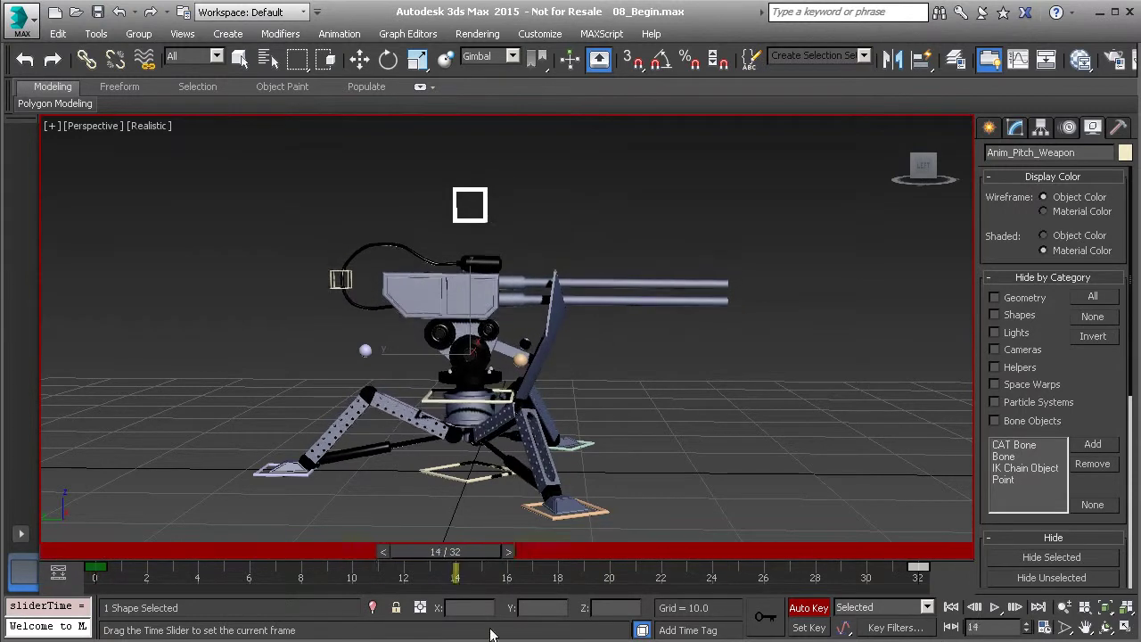
{"action": "key", "text": "e"}
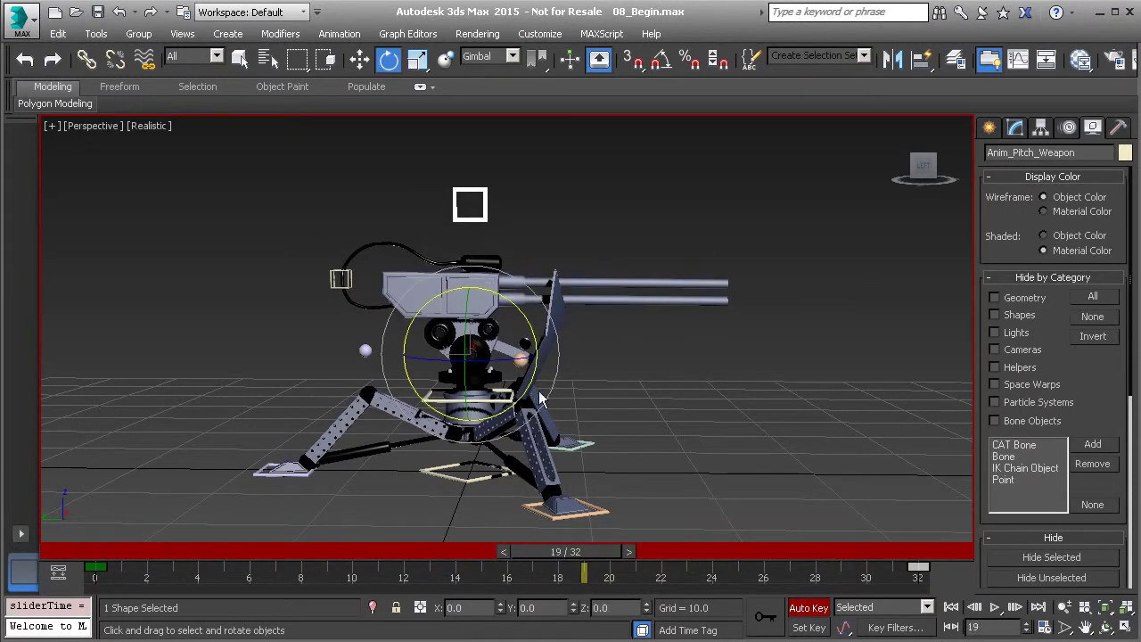
{"action": "left_click_drag", "start_coordinate": [593, 549], "coordinate": [529, 556]}
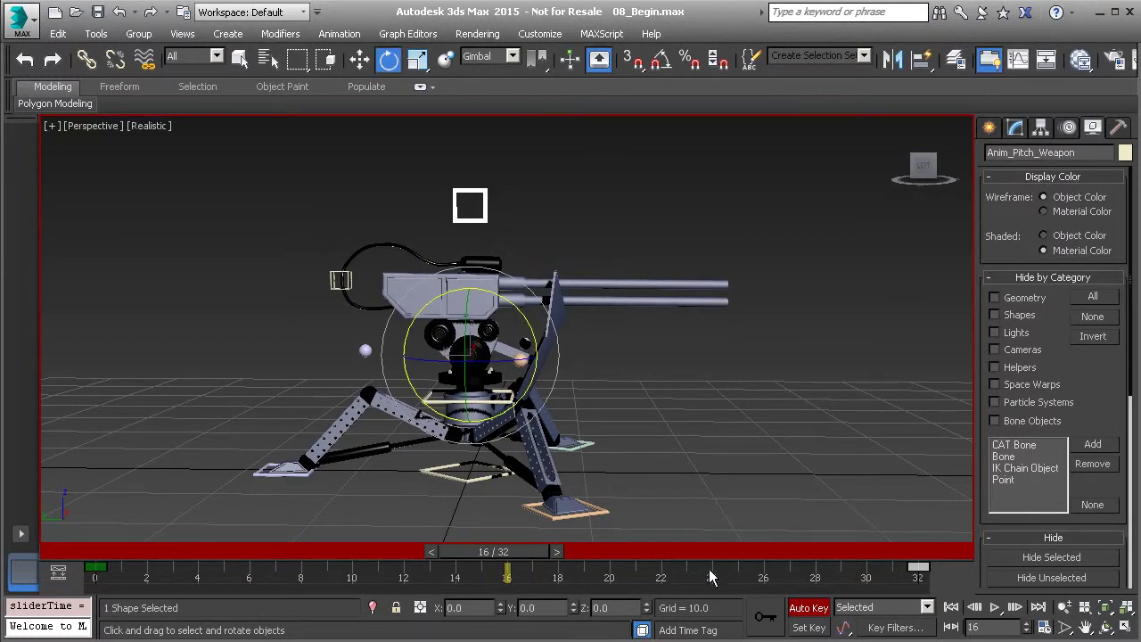
{"action": "left_click_drag", "start_coordinate": [525, 552], "coordinate": [756, 580]}
{"action": "left_click_drag", "start_coordinate": [757, 577], "coordinate": [529, 581]}
At frame 8, rotate the pitch control about 3 degrees around X so the gun barrels tilt slightly upward
{"action": "key", "text": "e"}
{"action": "left_click_drag", "start_coordinate": [526, 551], "coordinate": [312, 575]}
{"action": "key", "text": "e"}
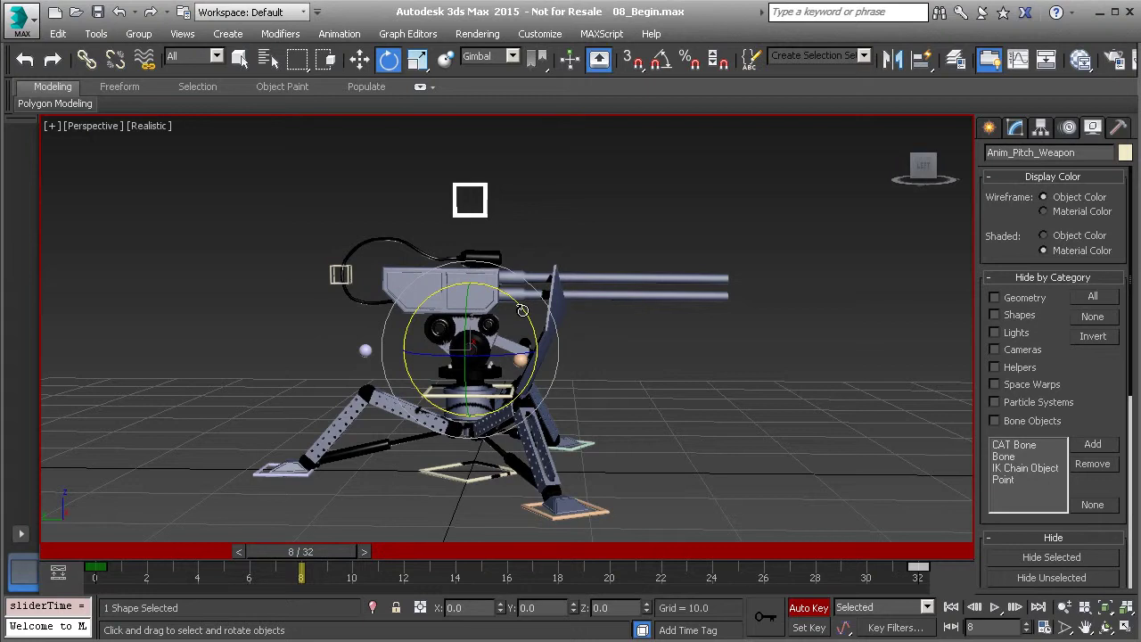
{"action": "left_click_drag", "start_coordinate": [522, 310], "coordinate": [524, 296]}
{"action": "left_click_drag", "start_coordinate": [334, 554], "coordinate": [344, 577]}
{"action": "key", "text": "e"}
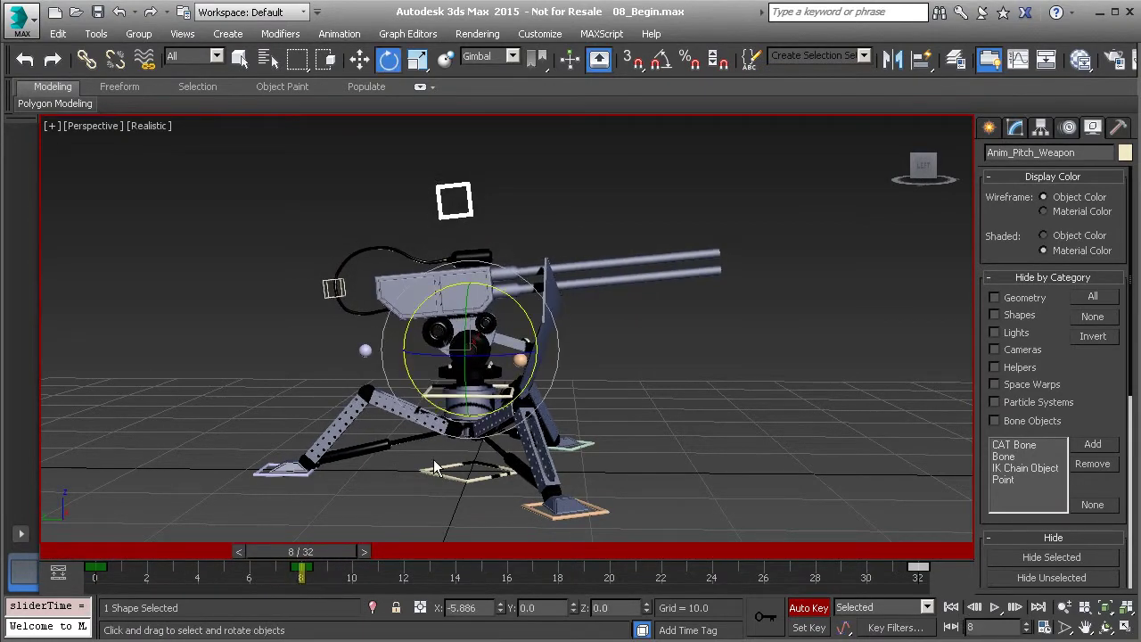
{"action": "left_click_drag", "start_coordinate": [504, 304], "coordinate": [505, 314]}
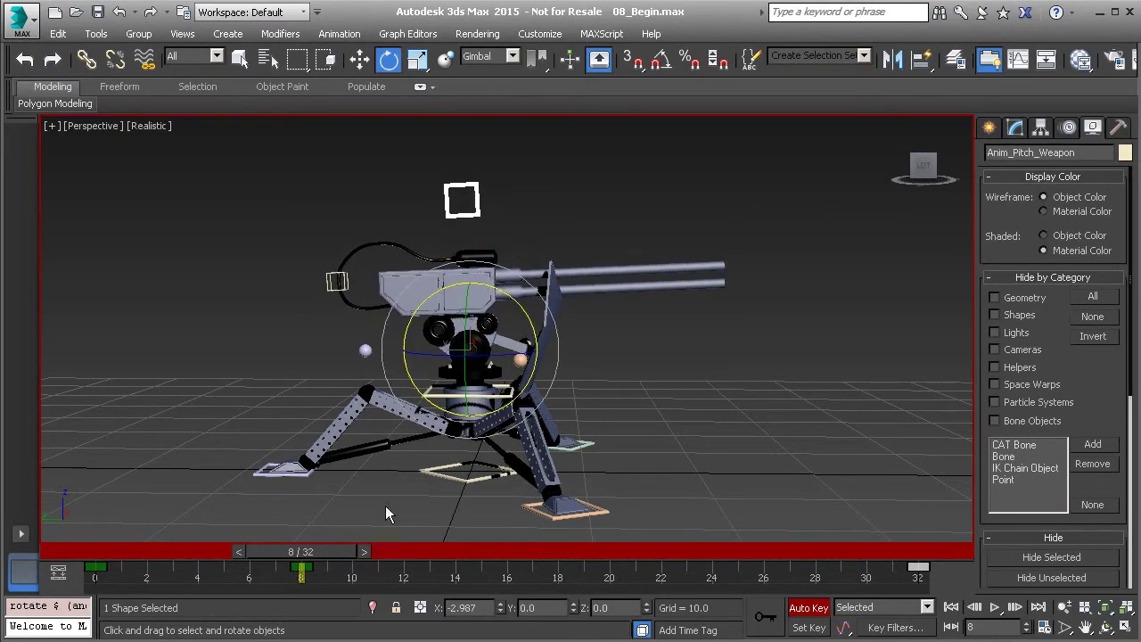
{"action": "left_click_drag", "start_coordinate": [326, 551], "coordinate": [331, 576]}
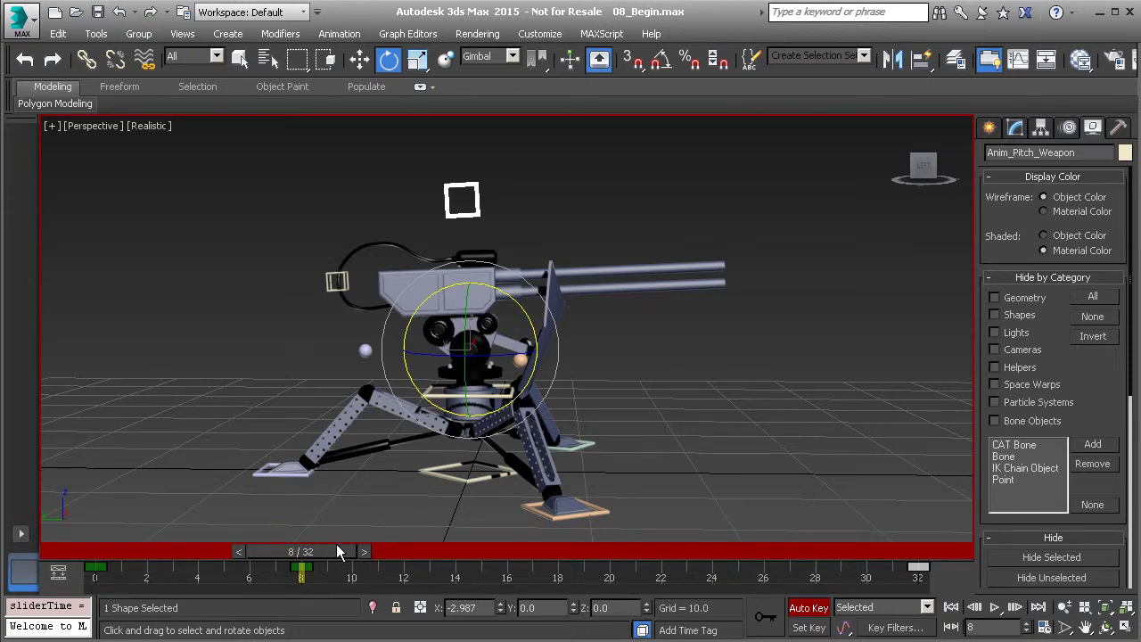
Copy the pitch control's frame 8 key to frame 24 and set that key's X Rotation value to 2.987
{"action": "left_click_drag", "start_coordinate": [301, 569], "coordinate": [684, 563], "text": "shift"}
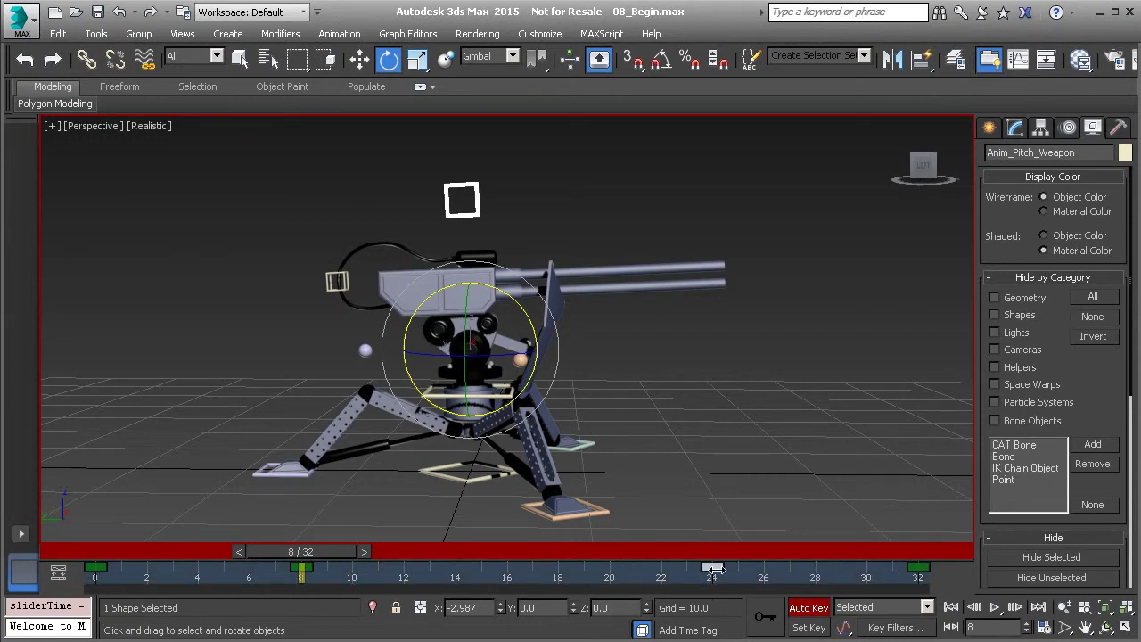
{"action": "right_click", "coordinate": [711, 571]}
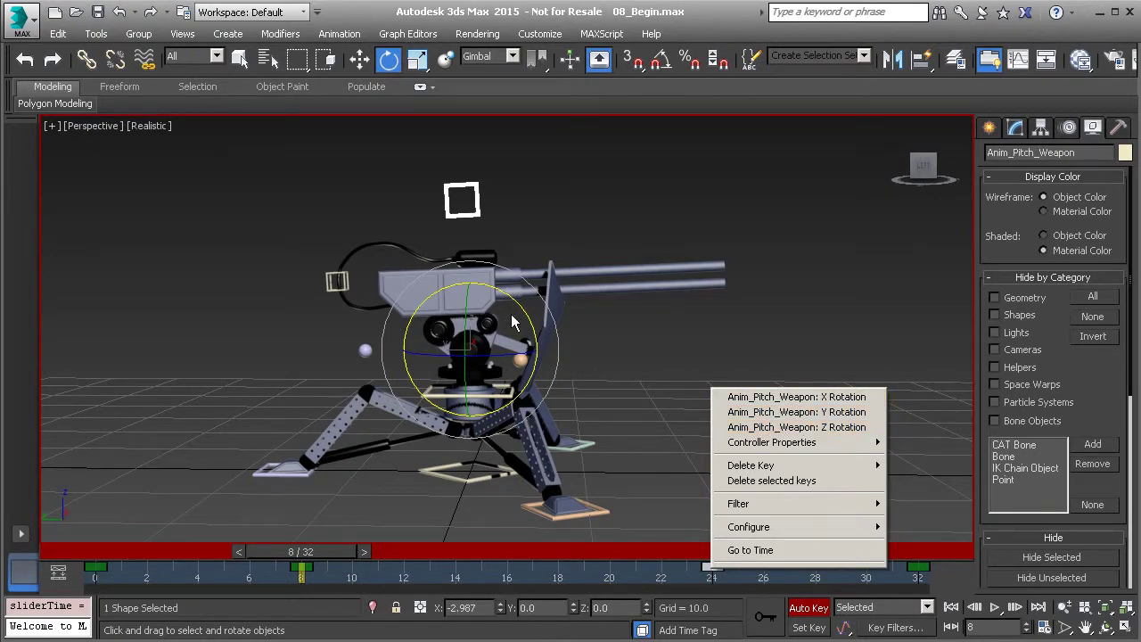
{"action": "left_click", "coordinate": [831, 398]}
{"action": "left_click_drag", "start_coordinate": [829, 416], "coordinate": [802, 307]}
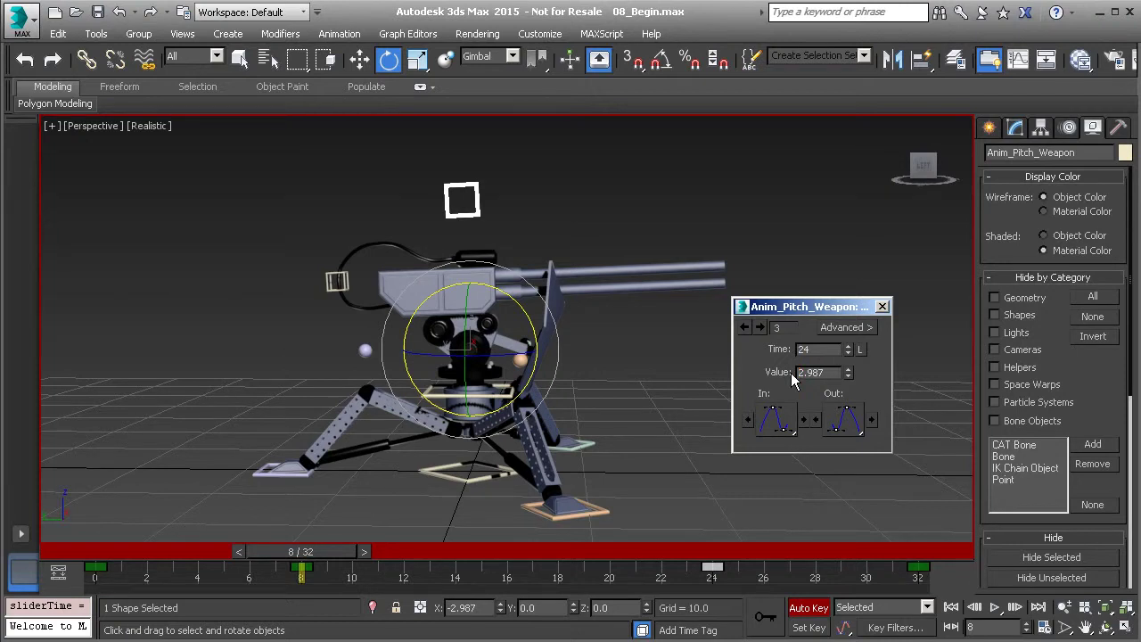
{"action": "double_click", "coordinate": [797, 373]}
{"action": "left_click_drag", "start_coordinate": [610, 550], "coordinate": [700, 548]}
{"action": "key", "text": "e"}
{"action": "left_click", "coordinate": [883, 306]}
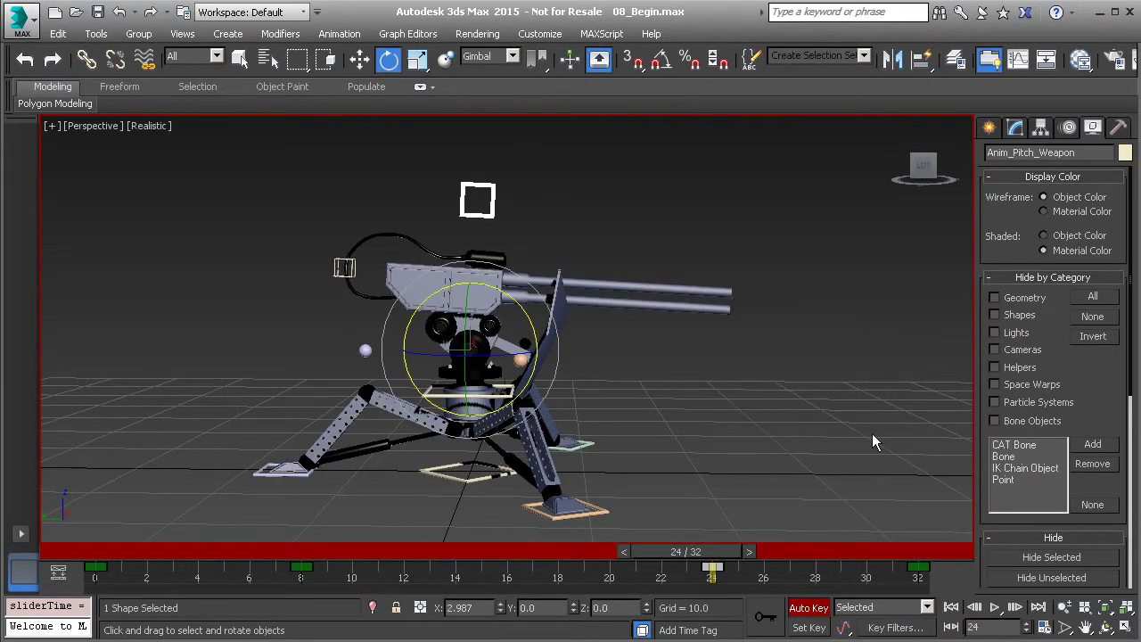
Play back the animation and scrub through the frames to check the turret's up-and-down pitch
{"action": "left_click", "coordinate": [995, 607]}
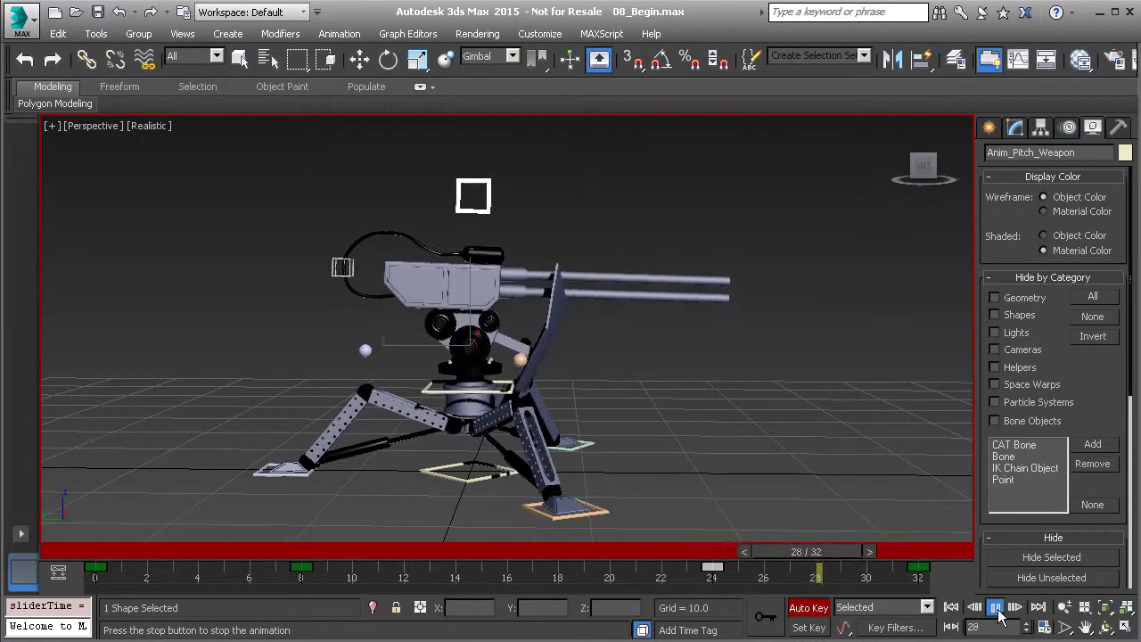
{"action": "left_click", "coordinate": [996, 608]}
{"action": "key", "text": "e"}
{"action": "left_click_drag", "start_coordinate": [588, 554], "coordinate": [812, 550]}
{"action": "left_click_drag", "start_coordinate": [410, 556], "coordinate": [711, 548]}
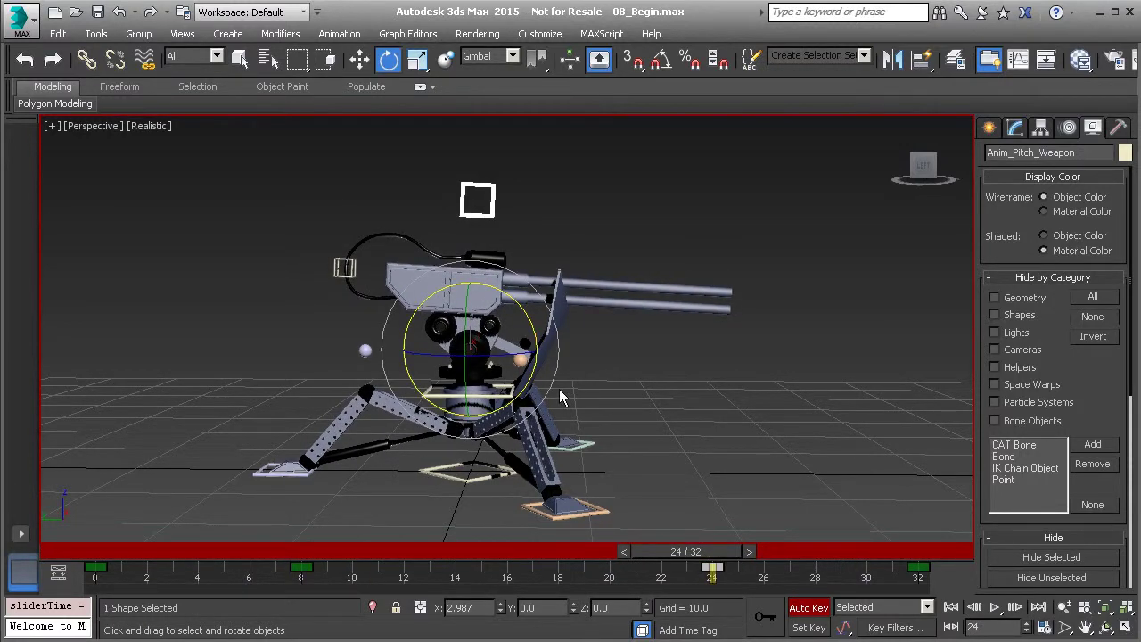
Open the Curve Editor for the pitch control, show its Zero Euler XYZ X Rotation curve and enlarge the window
{"action": "right_click", "coordinate": [658, 224]}
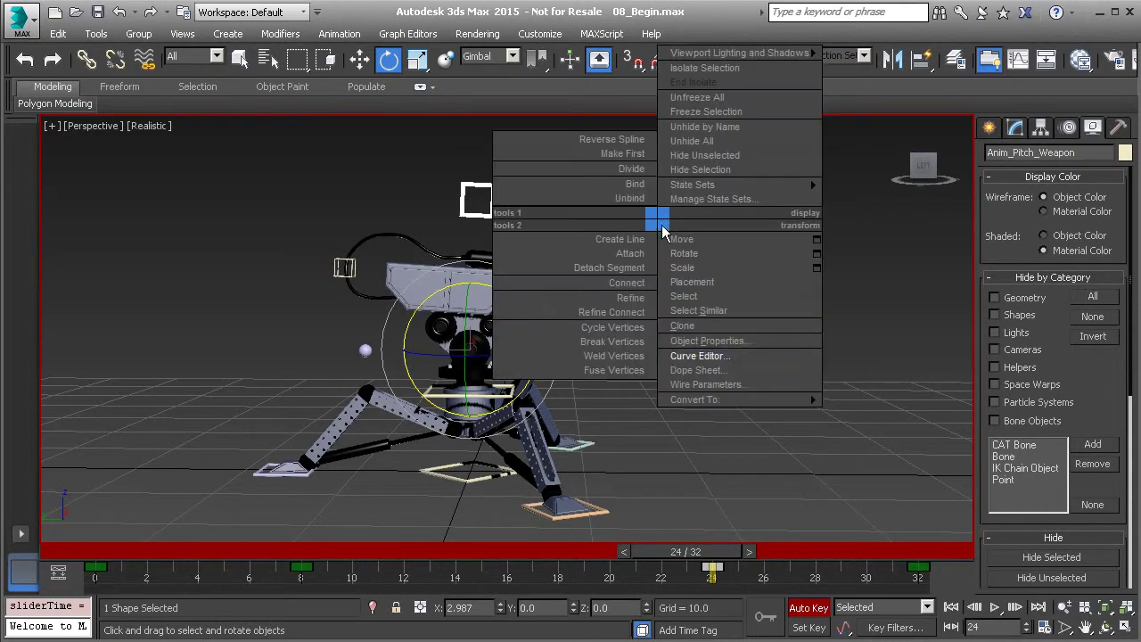
{"action": "left_click", "coordinate": [748, 360]}
{"action": "scroll", "coordinate": [207, 192], "scroll_direction": "down", "scroll_amount": 2}
{"action": "left_click", "coordinate": [206, 237]}
{"action": "scroll", "coordinate": [203, 251], "scroll_direction": "down", "scroll_amount": 3}
{"action": "left_click", "coordinate": [196, 225]}
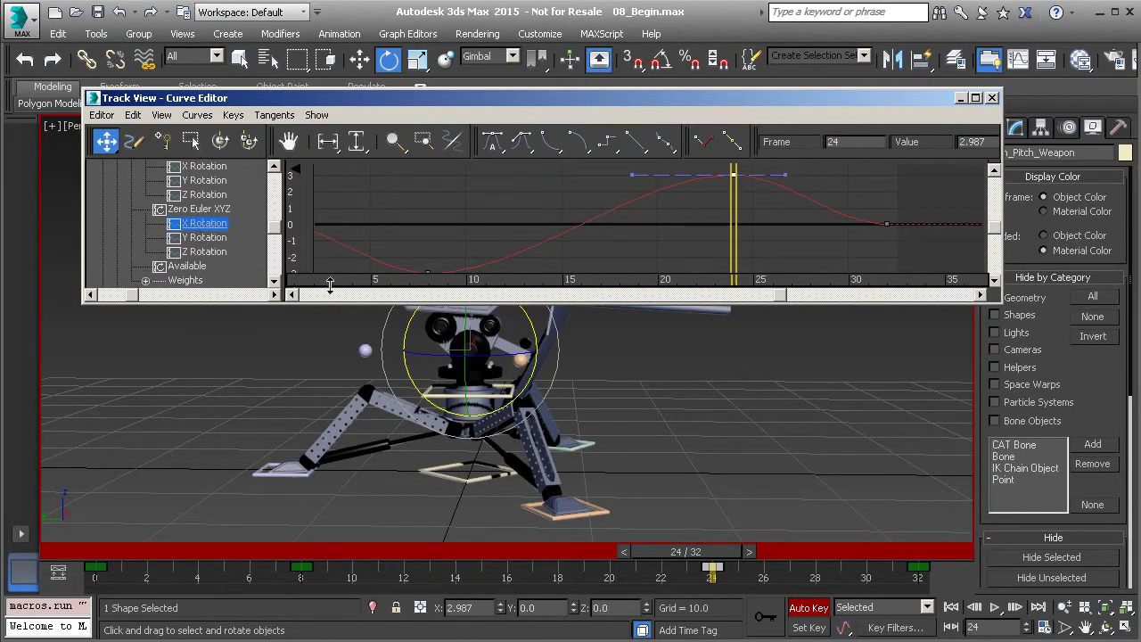
{"action": "left_click_drag", "start_coordinate": [375, 301], "coordinate": [341, 410]}
{"action": "scroll", "coordinate": [204, 203], "scroll_direction": "up", "scroll_amount": 3}
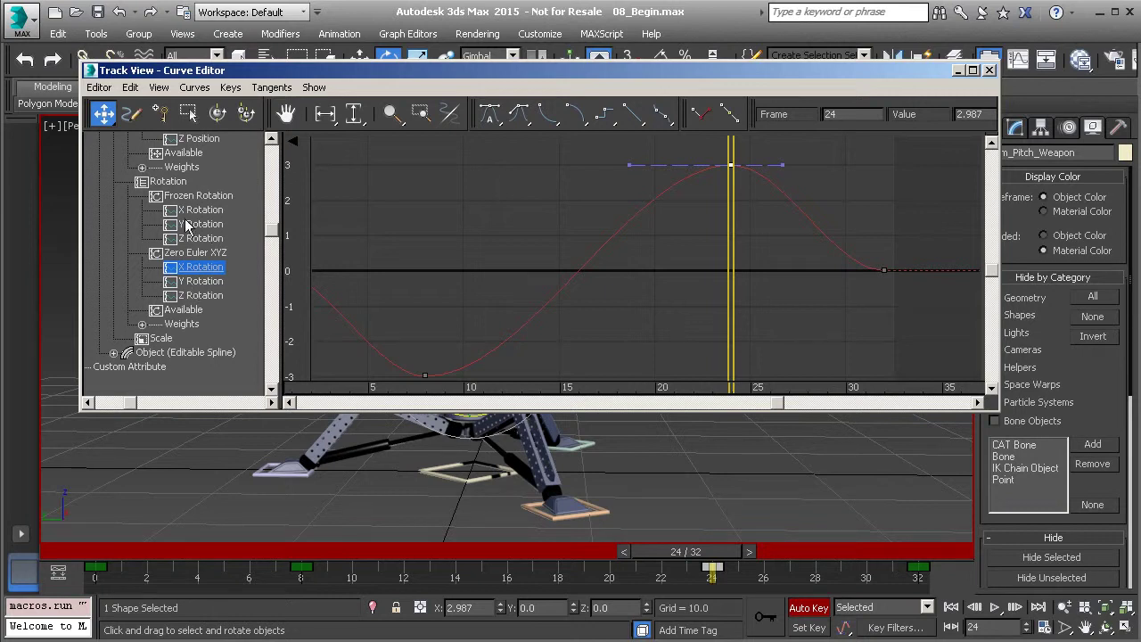
{"action": "middle_click_drag", "start_coordinate": [596, 303], "coordinate": [618, 289]}
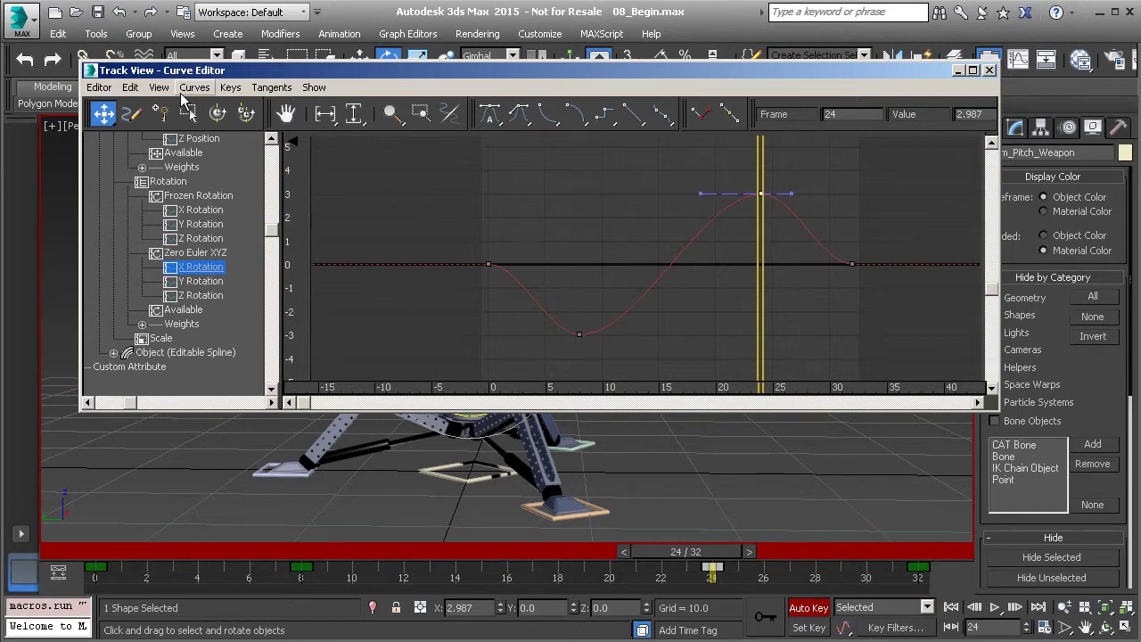
Set the X Rotation curve's out-of-range type to Cycle in both directions
{"action": "left_click", "coordinate": [130, 87]}
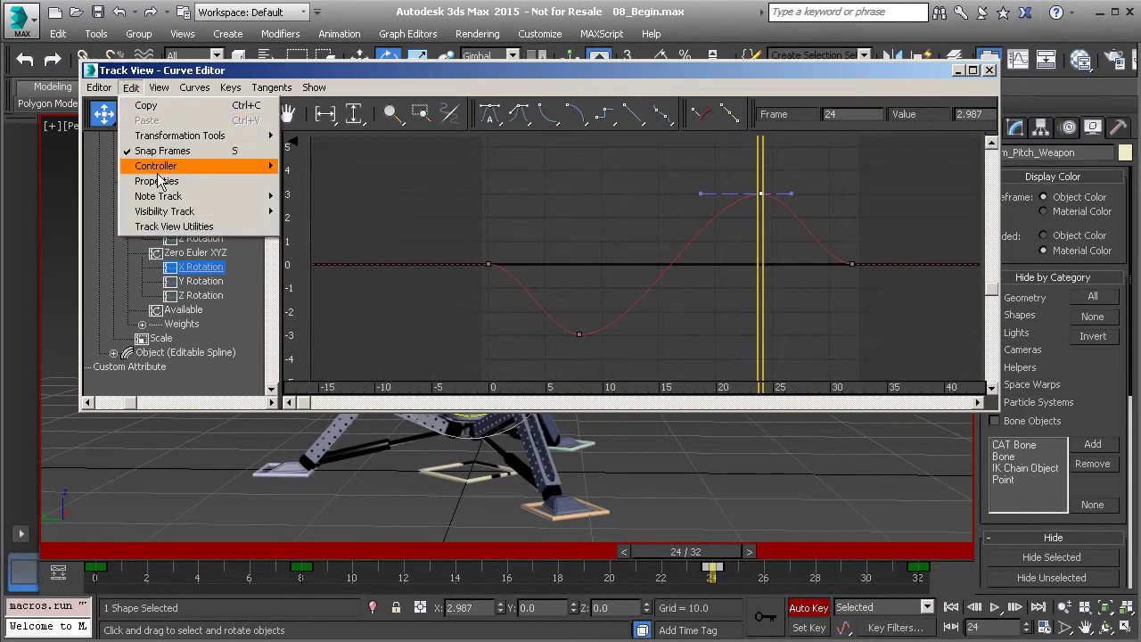
{"action": "mouse_move", "coordinate": [216, 163]}
{"action": "left_click", "coordinate": [340, 283]}
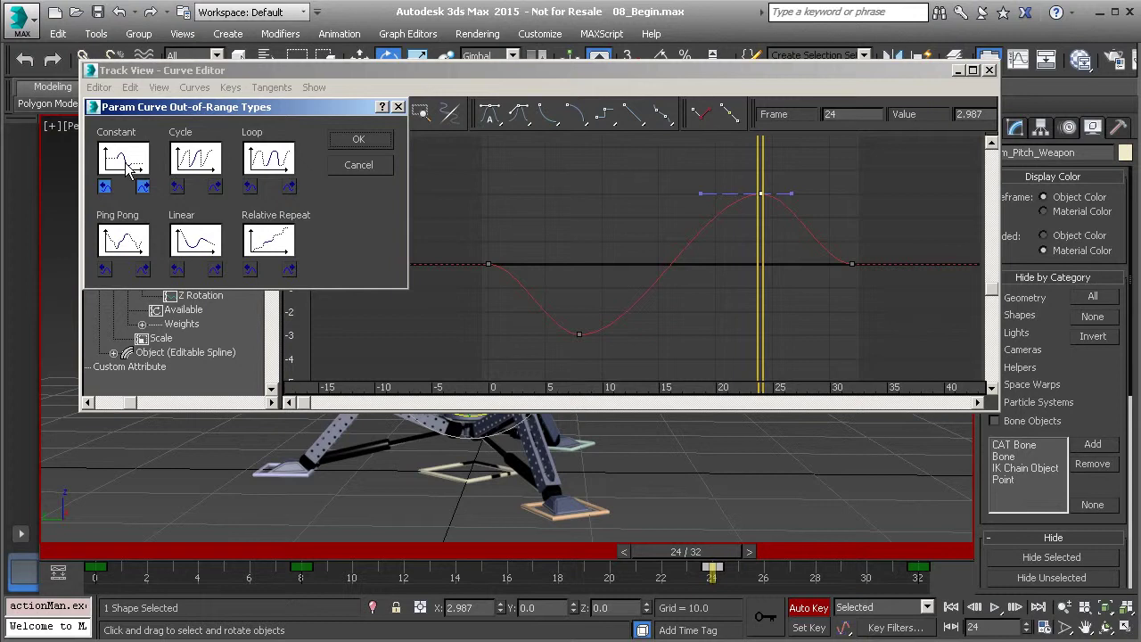
{"action": "left_click", "coordinate": [183, 160]}
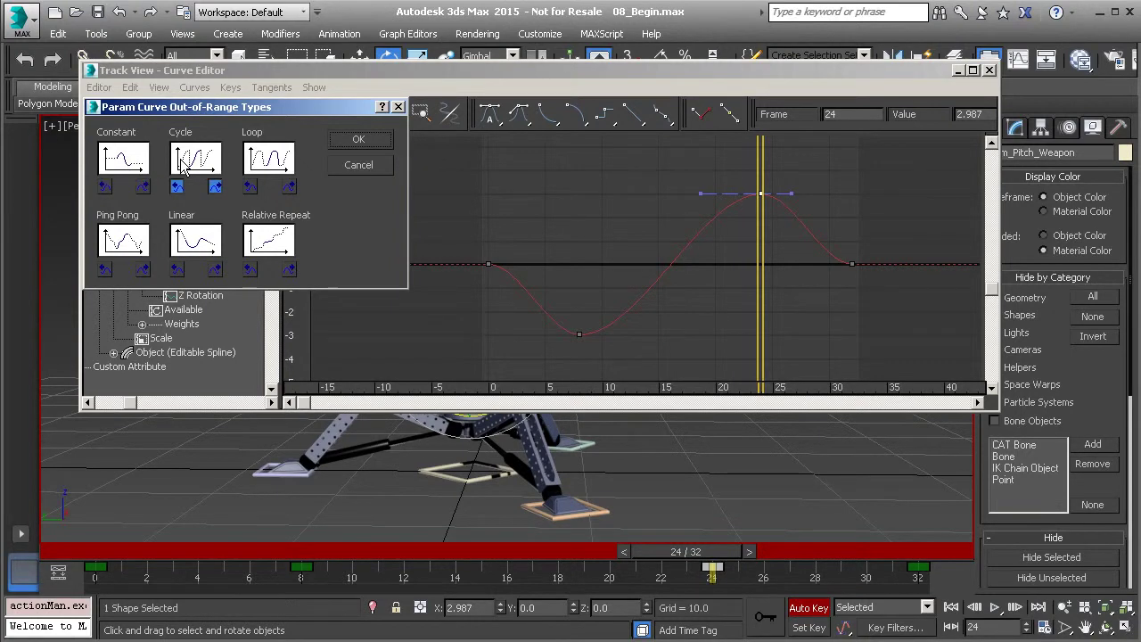
{"action": "left_click", "coordinate": [361, 143]}
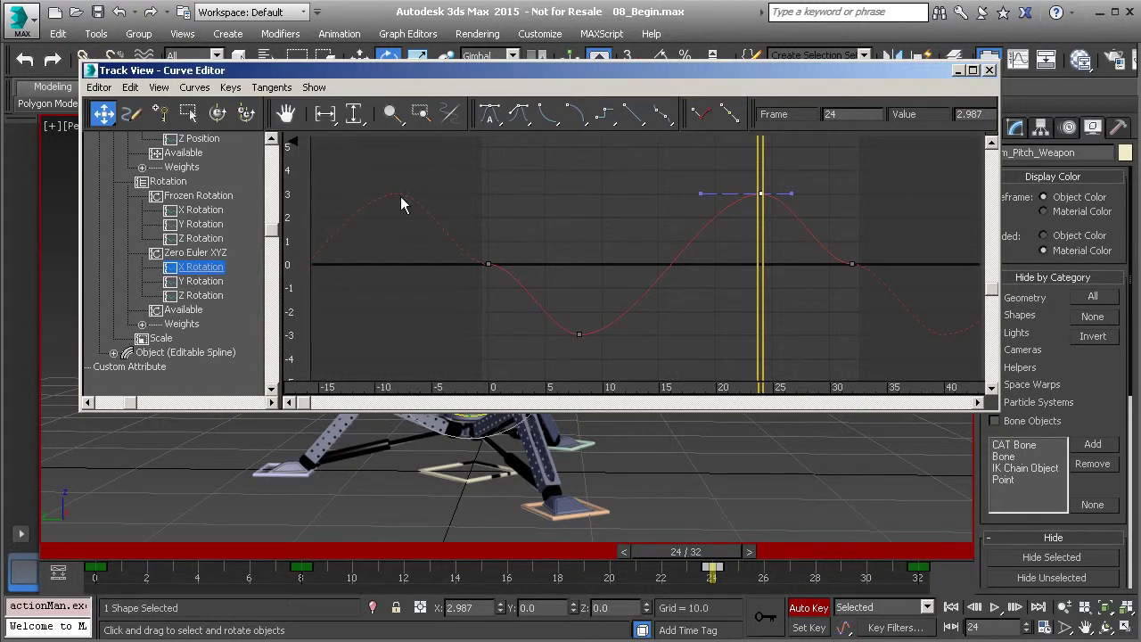
Slope the tangents of the X Rotation keys at frames 0 and 32 for a smooth loop, and close the Curve Editor
{"action": "middle_click_drag", "start_coordinate": [624, 273], "coordinate": [578, 261]}
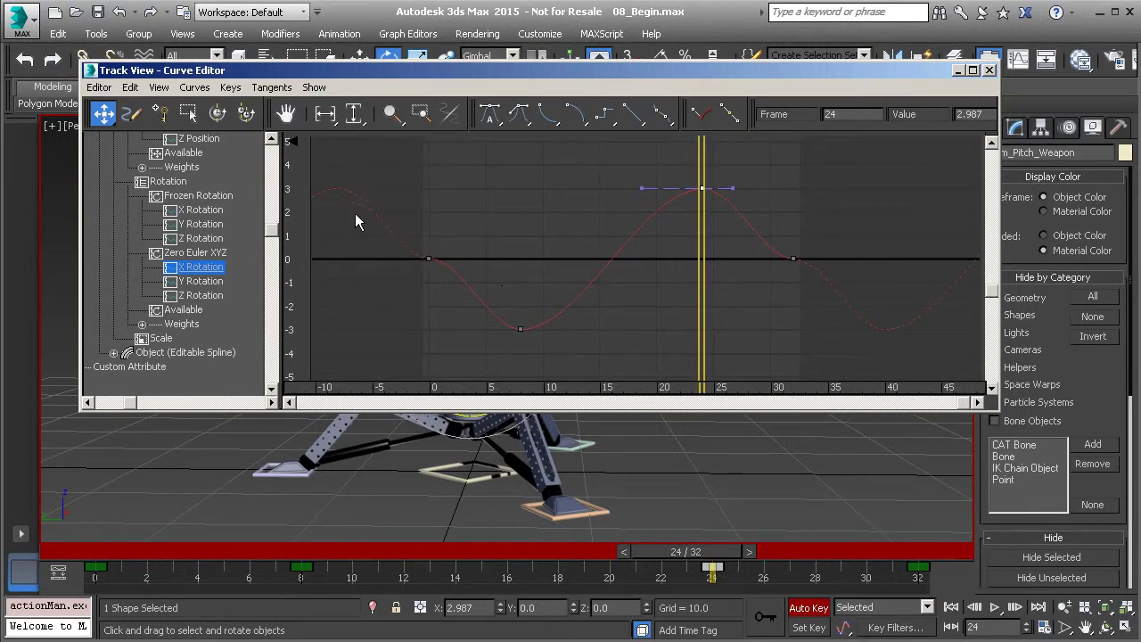
{"action": "middle_click_drag", "start_coordinate": [772, 289], "coordinate": [612, 291]}
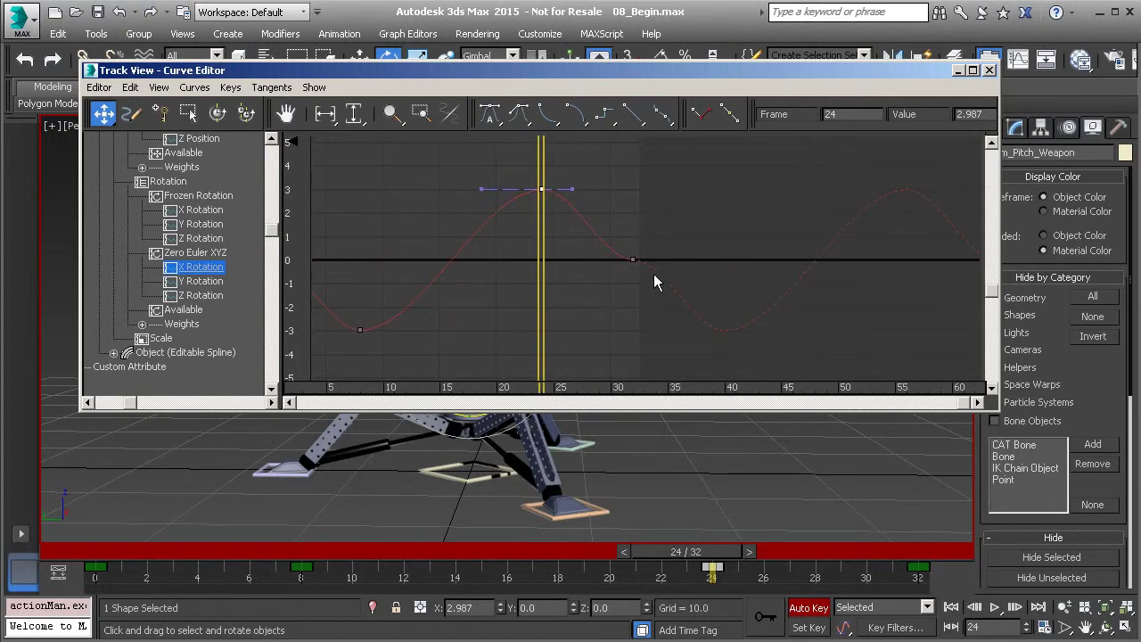
{"action": "middle_click_drag", "start_coordinate": [453, 270], "coordinate": [725, 302]}
{"action": "middle_click_drag", "start_coordinate": [388, 290], "coordinate": [428, 296]}
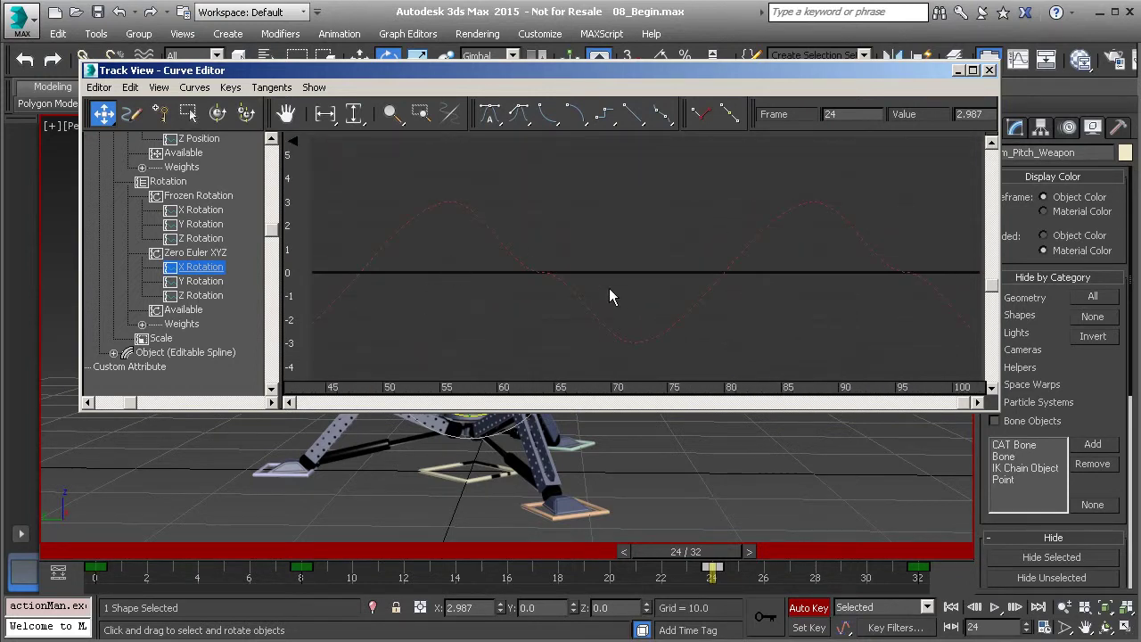
{"action": "mouse_move", "coordinate": [488, 272]}
{"action": "middle_mouse_down"}
{"action": "mouse_move", "coordinate": [678, 292]}
{"action": "mouse_move", "coordinate": [707, 279]}
{"action": "middle_mouse_up"}
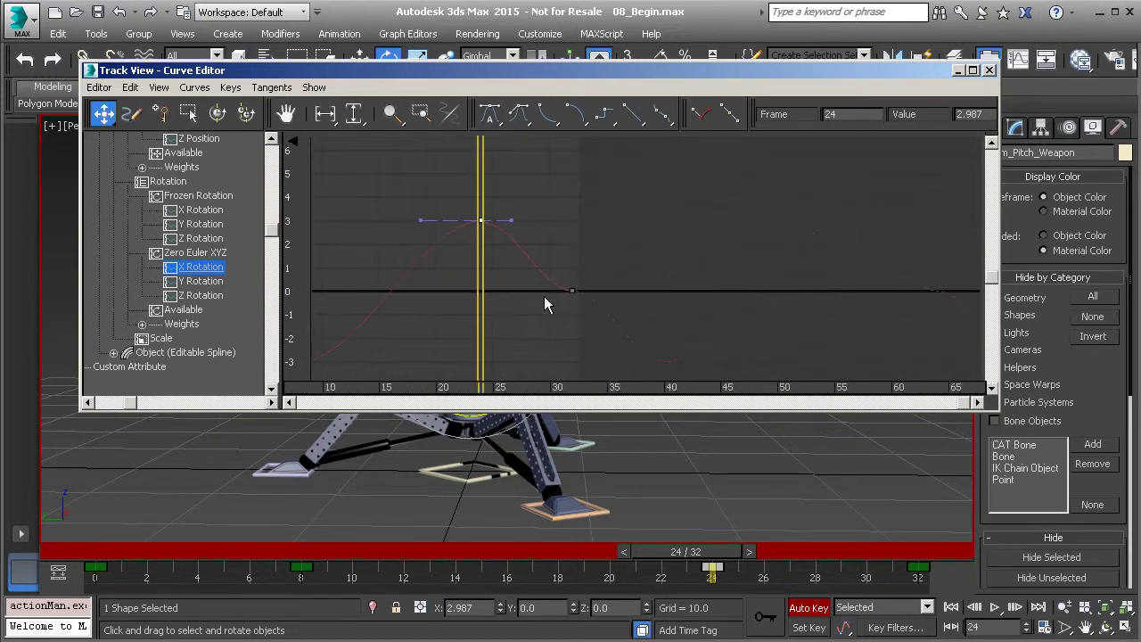
{"action": "middle_click_drag", "start_coordinate": [571, 293], "coordinate": [703, 283]}
{"action": "left_click_drag", "start_coordinate": [681, 253], "coordinate": [679, 251]}
{"action": "middle_click_drag", "start_coordinate": [581, 283], "coordinate": [703, 272]}
{"action": "left_click_drag", "start_coordinate": [432, 226], "coordinate": [500, 301]}
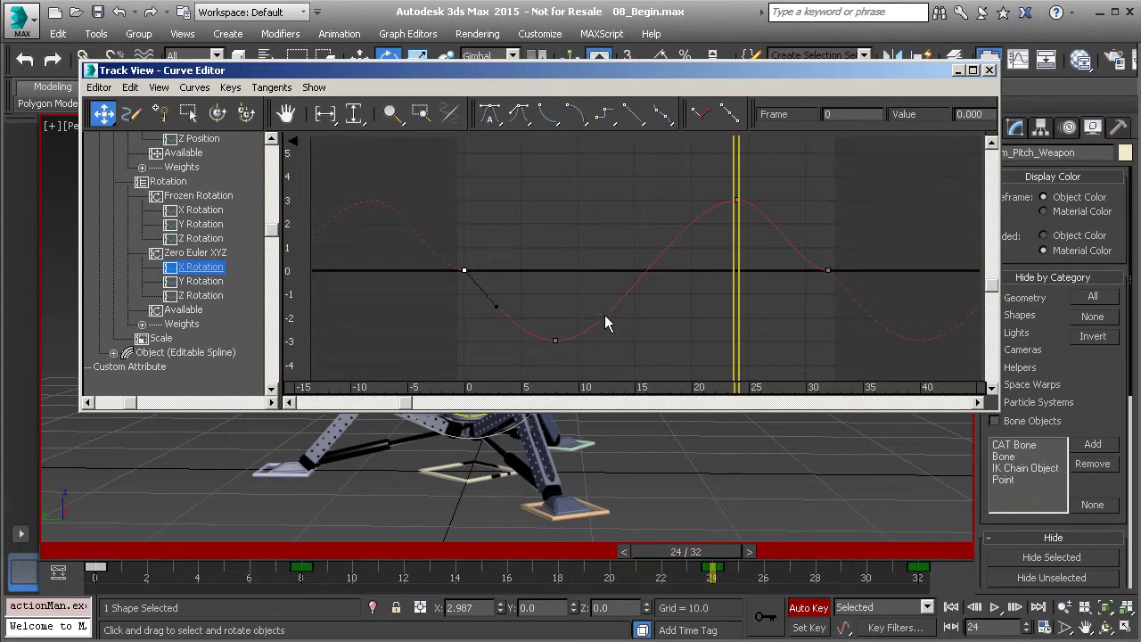
{"action": "left_click", "coordinate": [827, 269]}
{"action": "left_click", "coordinate": [551, 170]}
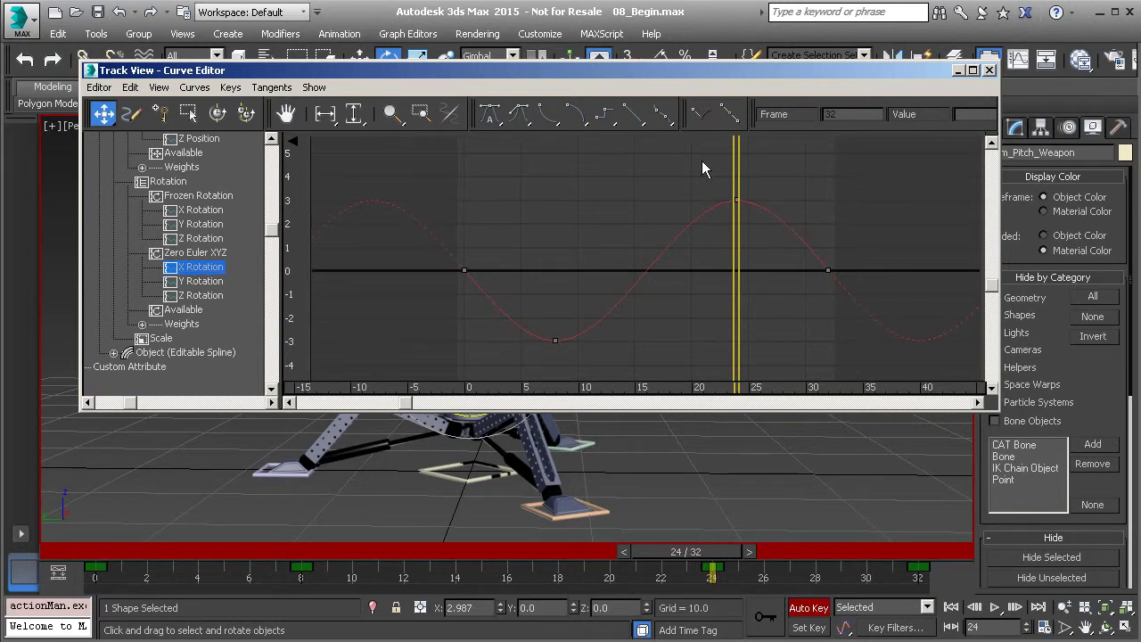
{"action": "left_click", "coordinate": [989, 70]}
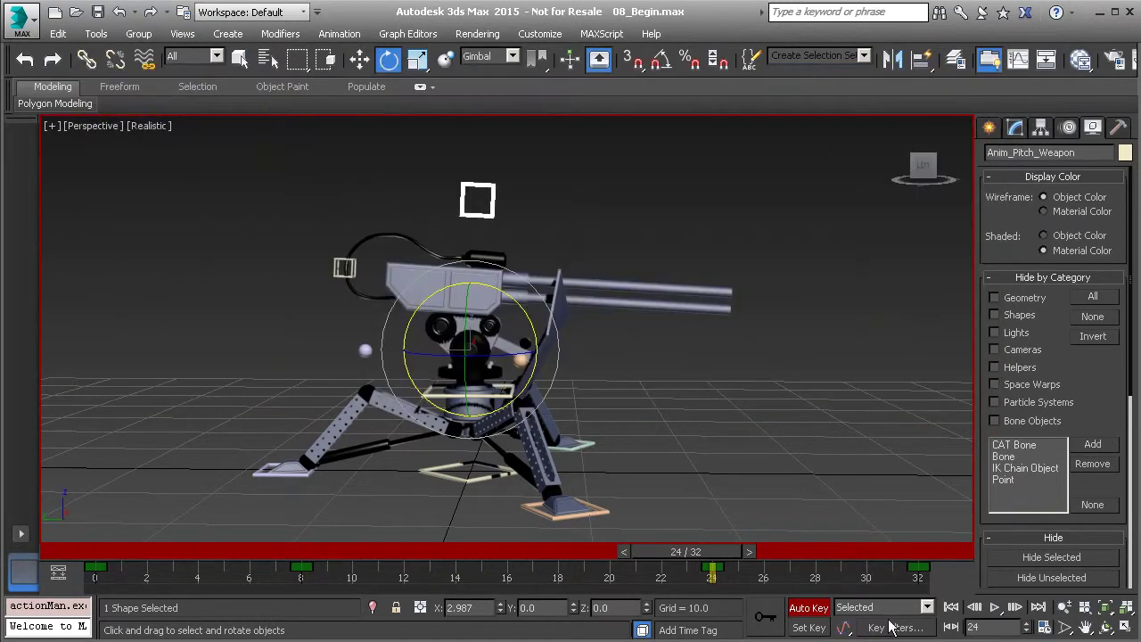
Play back the animation to check how smoothly the pitch motion loops, and reactivate Rotate
{"action": "left_click", "coordinate": [995, 607]}
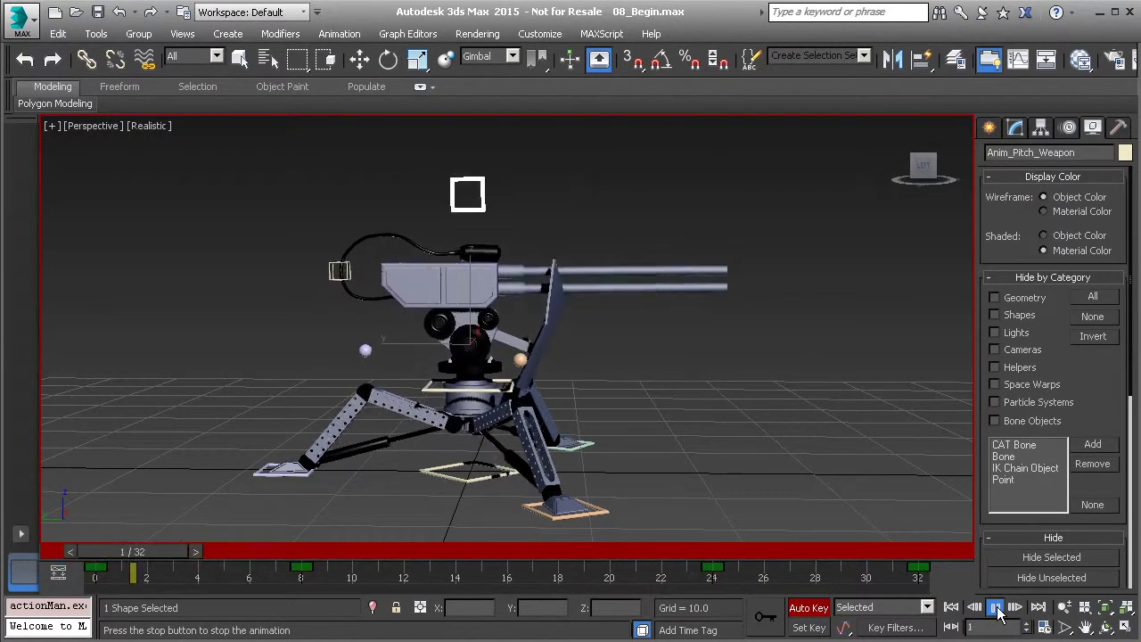
{"action": "left_click", "coordinate": [995, 607]}
{"action": "key", "text": "e"}
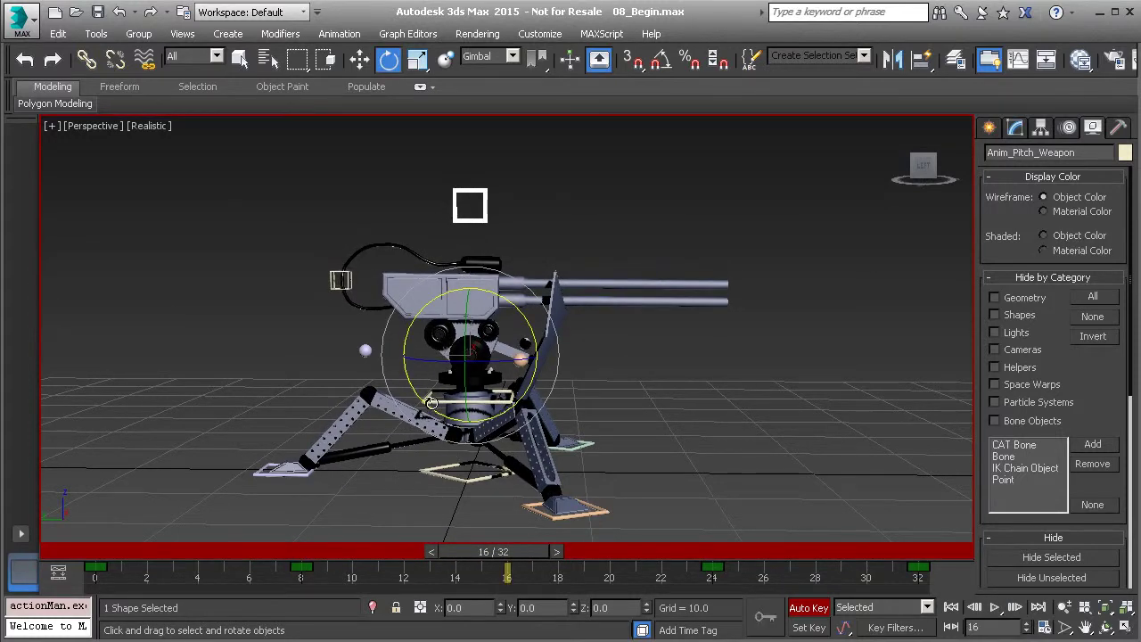
Select the Anim_Swivel_Weapon control and show only its Z Position curve in the Curve Editor
{"action": "left_click", "coordinate": [431, 401]}
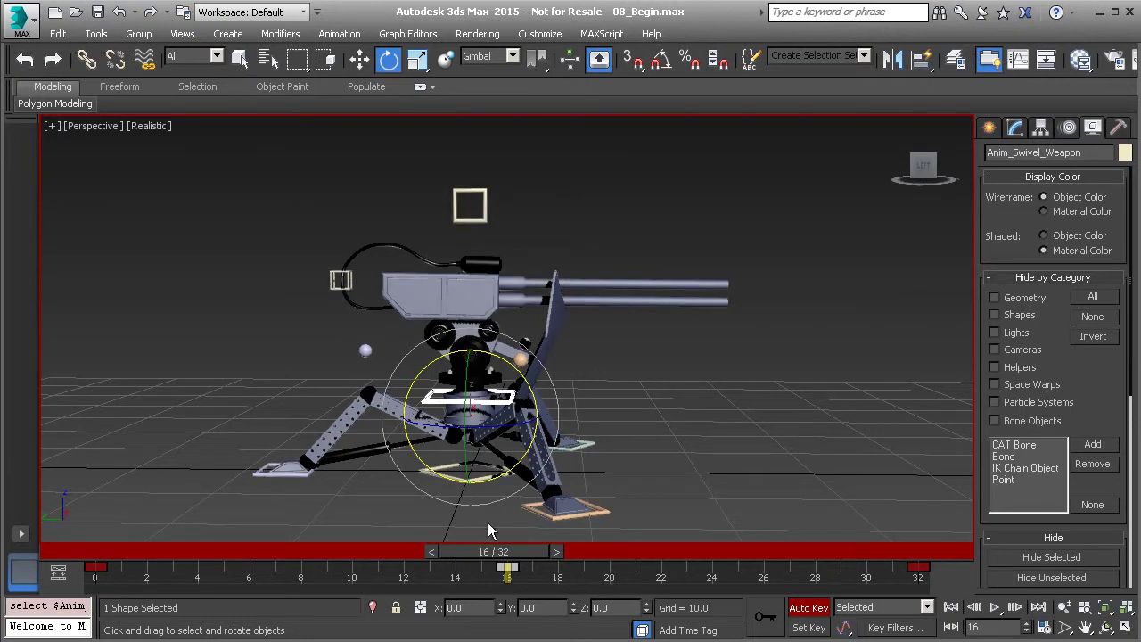
{"action": "right_click", "coordinate": [556, 217]}
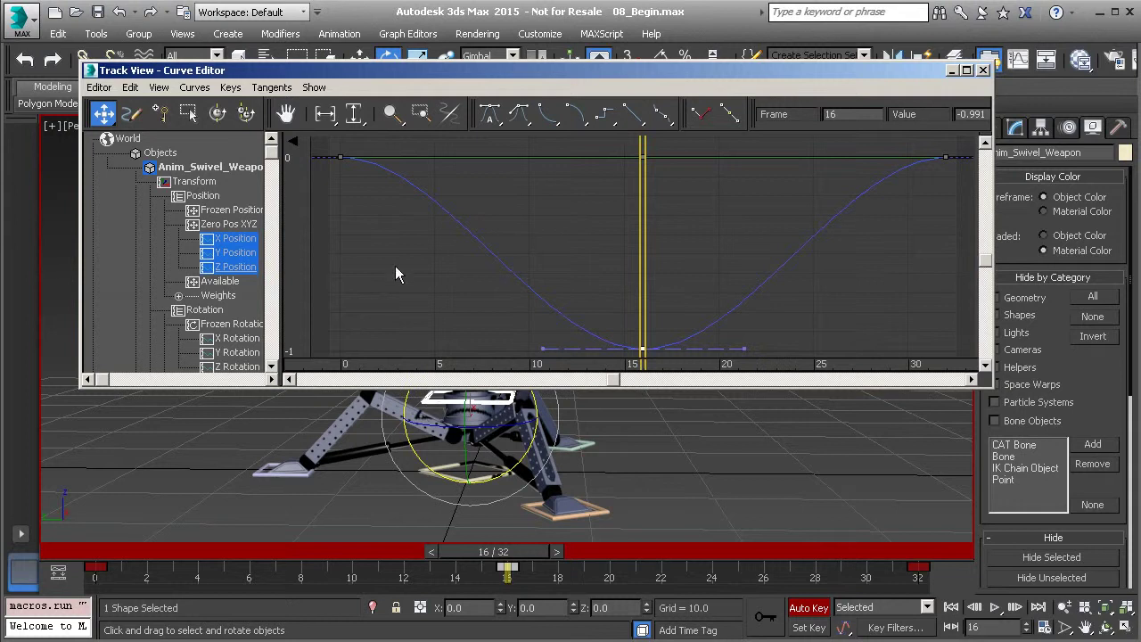
{"action": "left_click", "coordinate": [235, 267]}
{"action": "scroll", "coordinate": [712, 248], "scroll_direction": "down", "scroll_amount": 3}
Set the Z Position curve's out-of-range type to Cycle in both directions and close the Curve Editor
{"action": "left_click", "coordinate": [134, 87]}
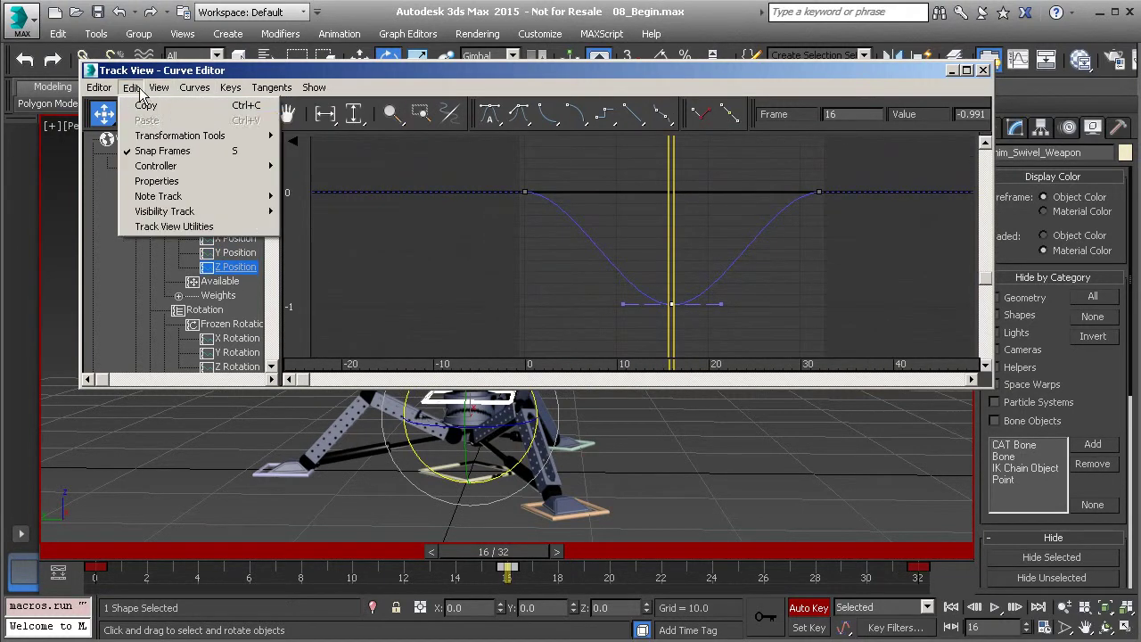
{"action": "mouse_move", "coordinate": [159, 166]}
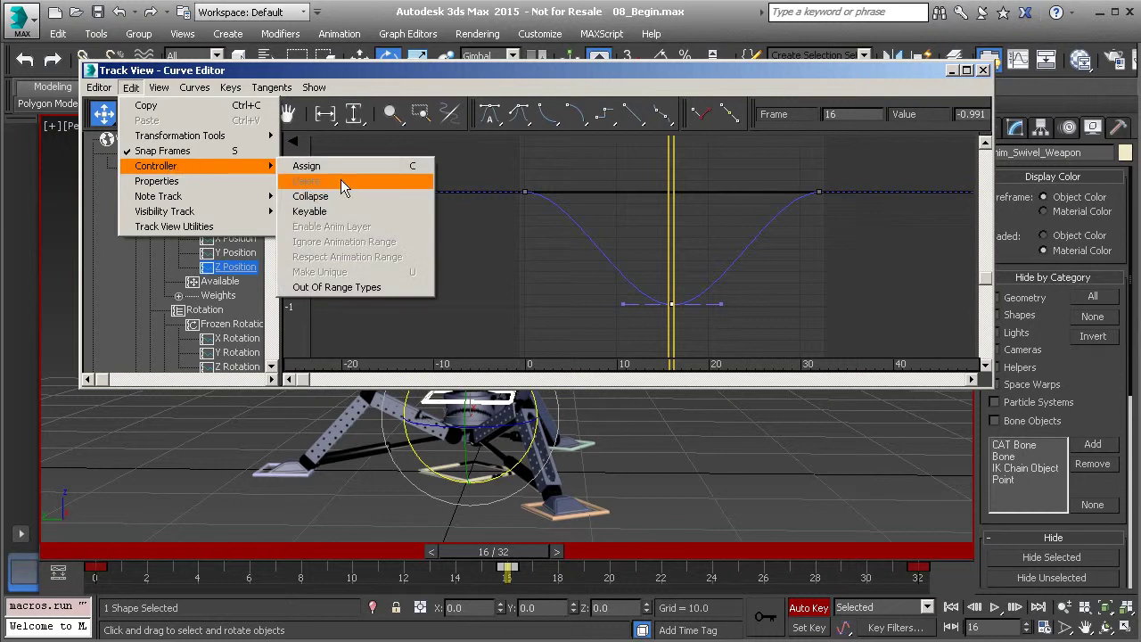
{"action": "left_click", "coordinate": [336, 288]}
{"action": "left_click", "coordinate": [194, 166]}
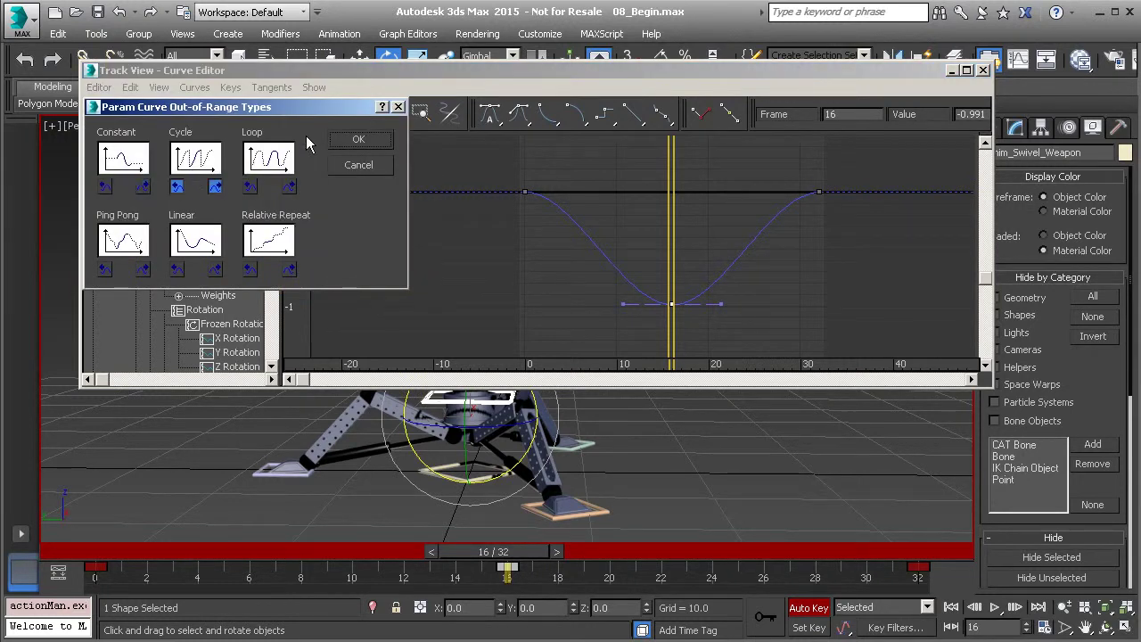
{"action": "left_click", "coordinate": [358, 139]}
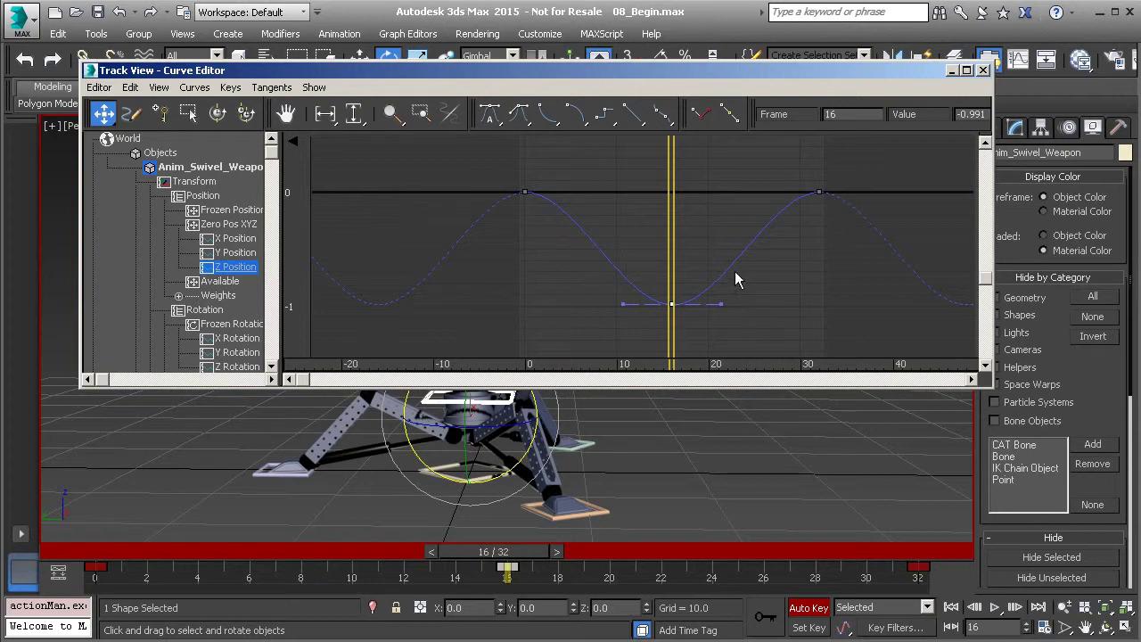
{"action": "left_click", "coordinate": [983, 69]}
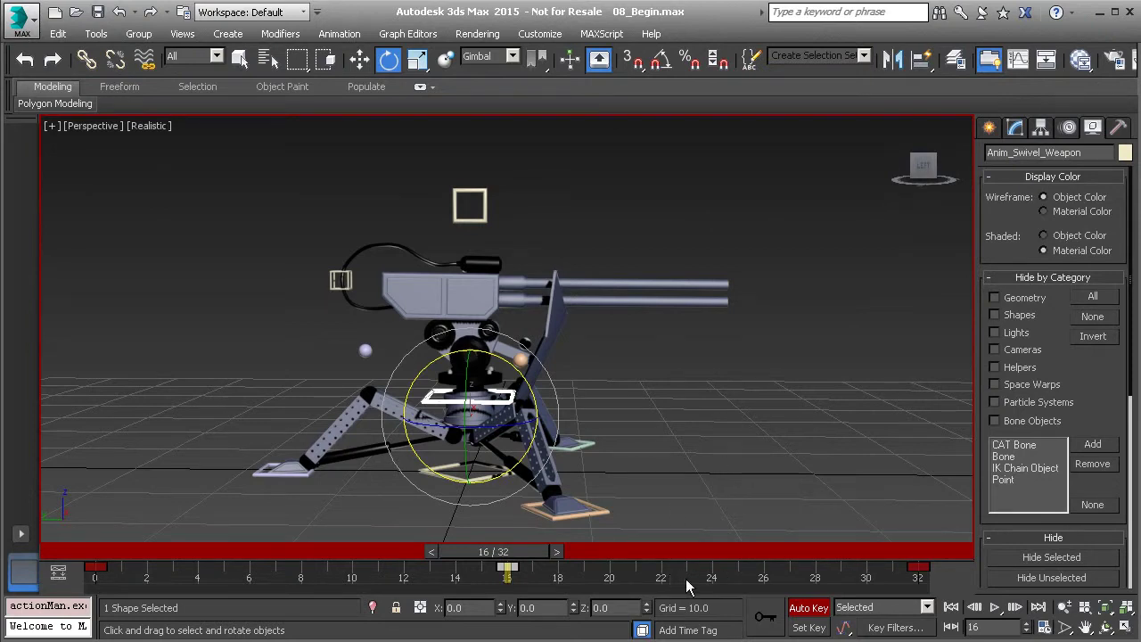
Extend the end of the active time range to frame 221
{"action": "right_click_drag", "start_coordinate": [693, 585], "coordinate": [312, 593], "text": "ctrl+alt"}
{"action": "right_click_drag", "start_coordinate": [722, 593], "coordinate": [356, 597], "text": "ctrl+alt"}
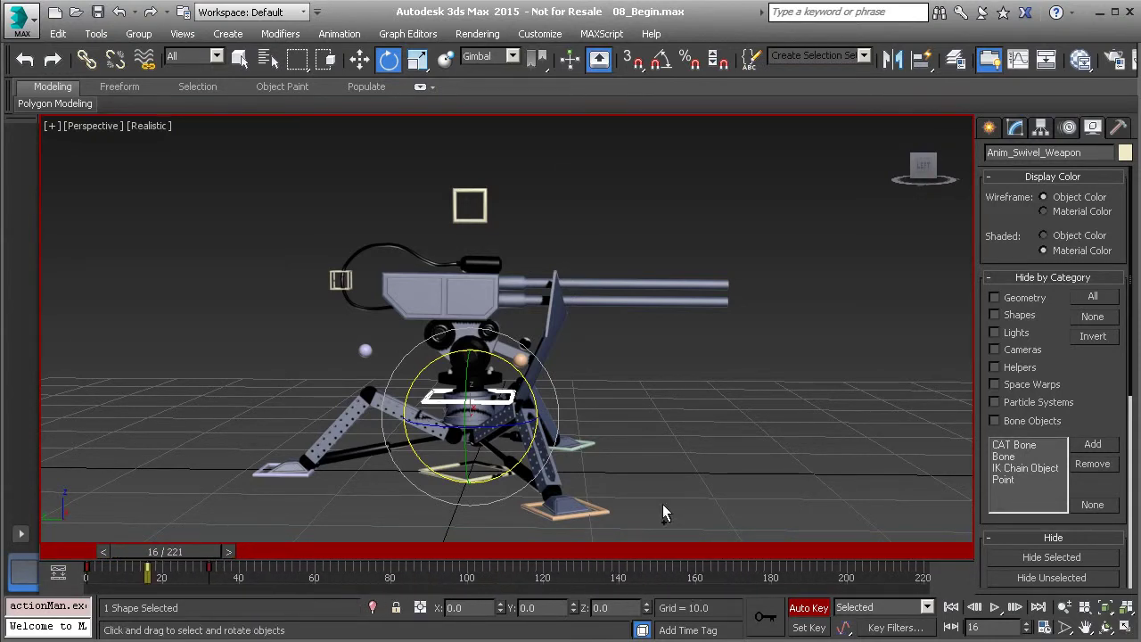
Deselect the swivel control and play back the cycled turret animation over the extended time range
{"action": "left_click", "coordinate": [713, 426]}
{"action": "left_click", "coordinate": [996, 607]}
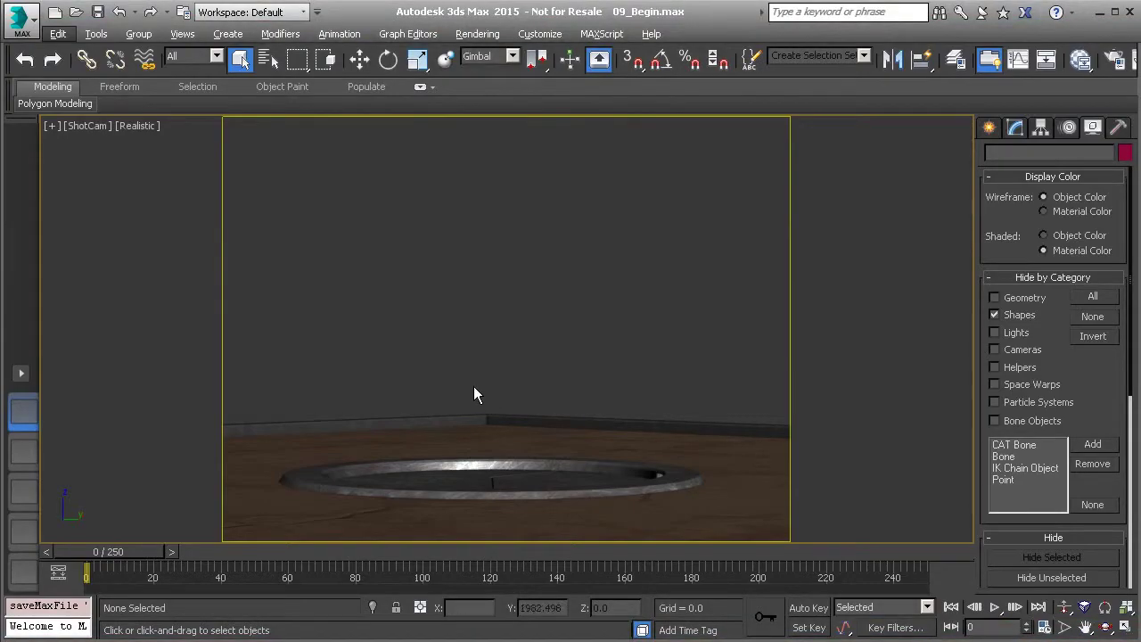
Scrub the opening frames of the ShotCam shot and open the Make Preview settings
{"action": "left_click_drag", "start_coordinate": [135, 554], "coordinate": [85, 563]}
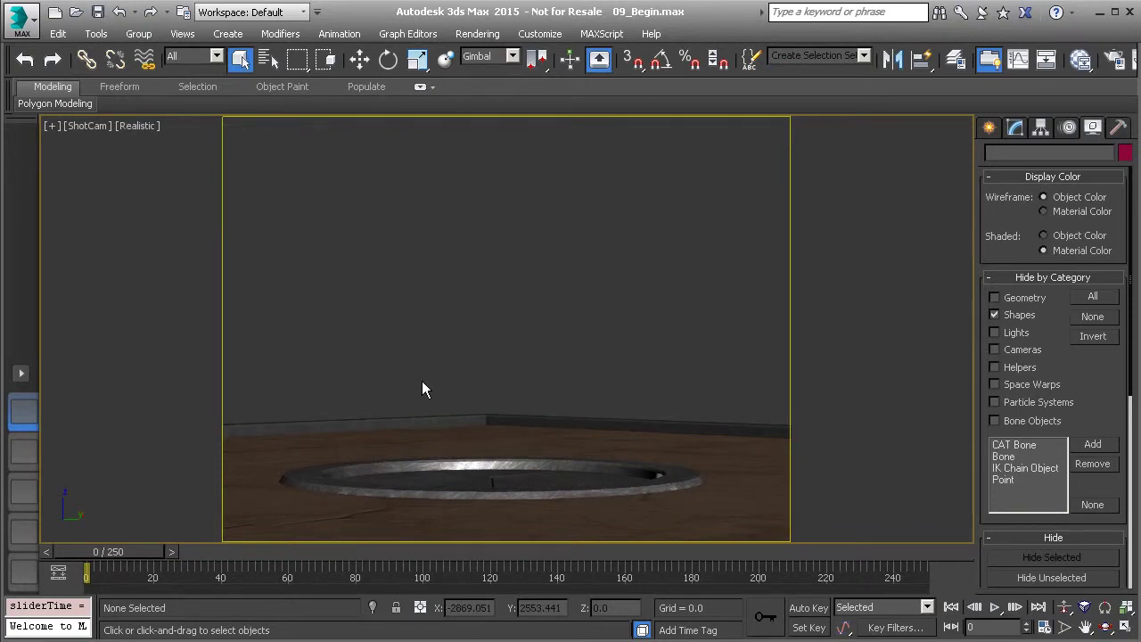
{"action": "left_click_drag", "start_coordinate": [147, 564], "coordinate": [98, 565]}
{"action": "left_click", "coordinate": [96, 38]}
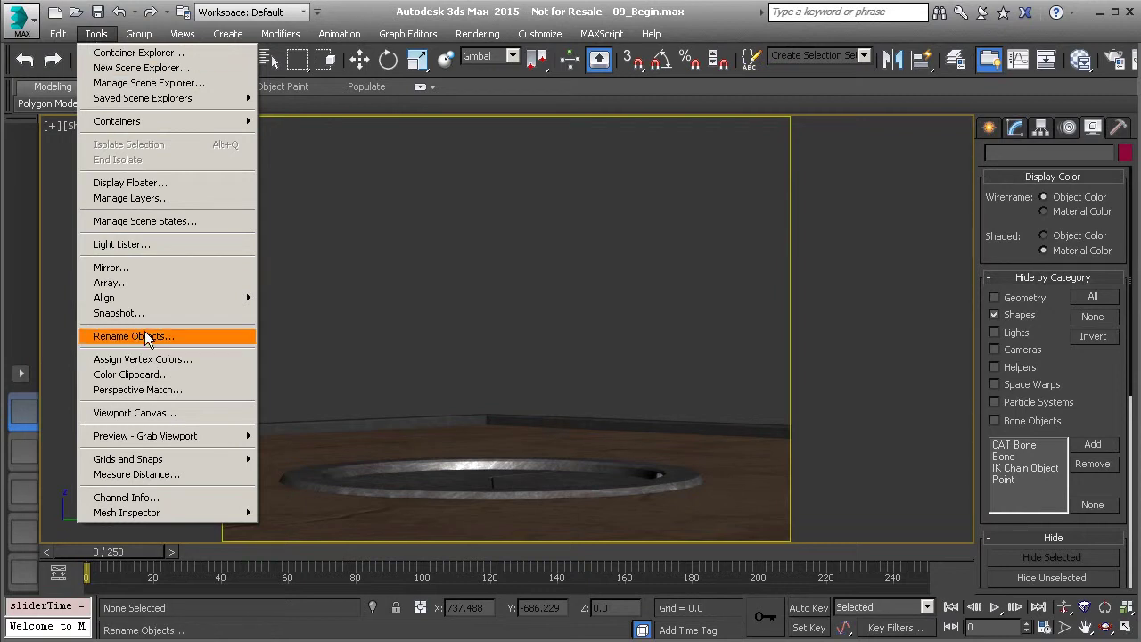
{"action": "mouse_move", "coordinate": [146, 441]}
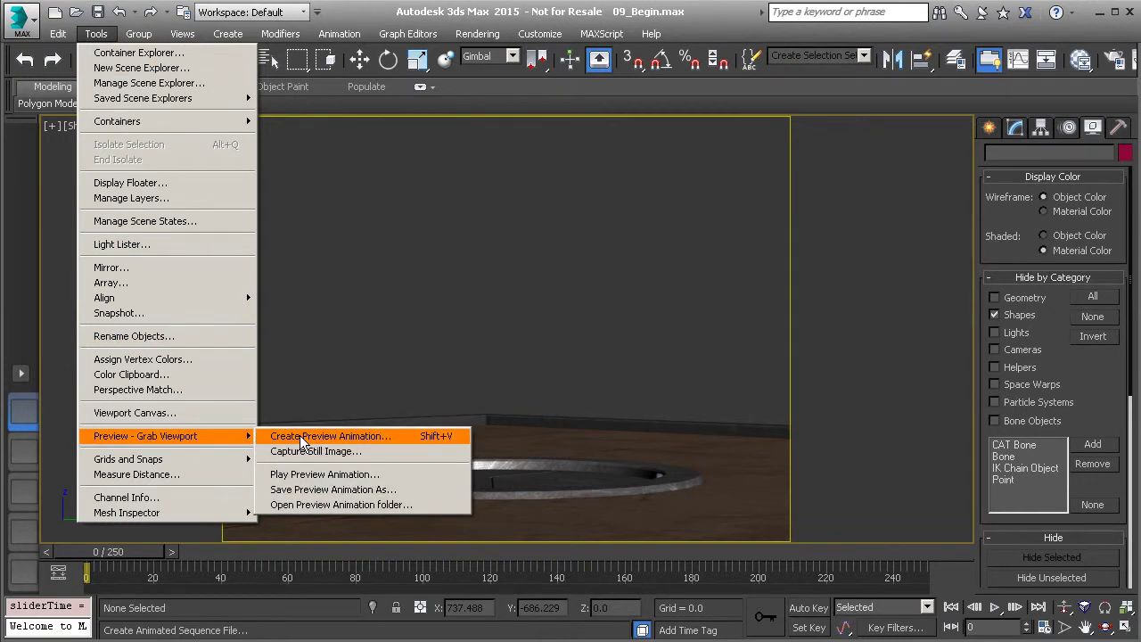
{"action": "left_click", "coordinate": [446, 437]}
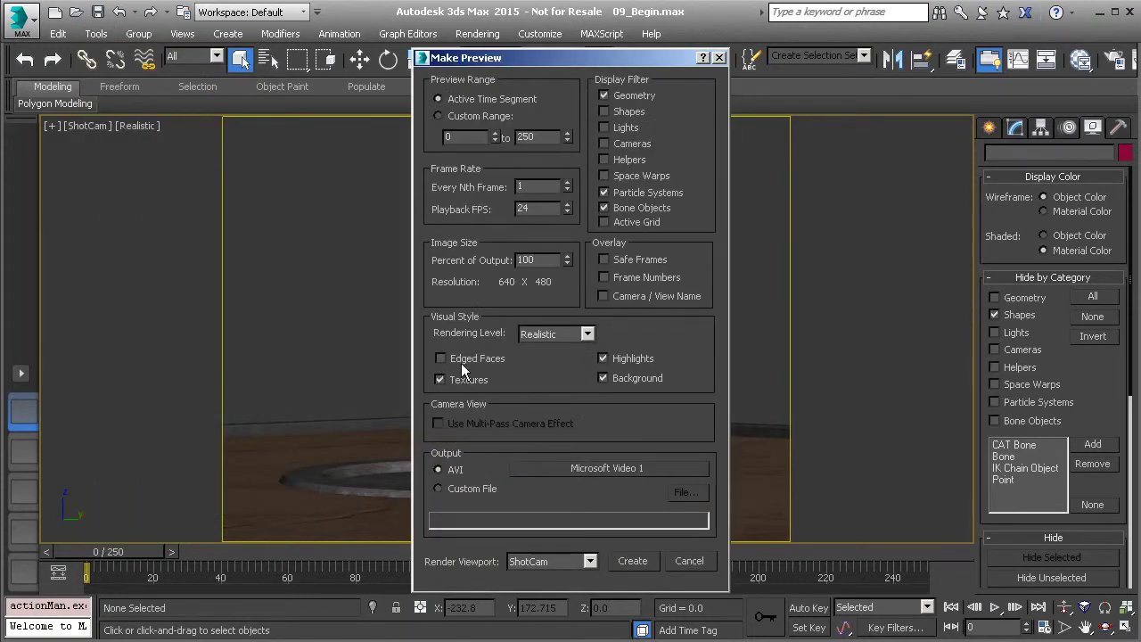
Move the Make Preview dialog clear of the shot and review its Every Nth Frame and Playback FPS settings
{"action": "left_click_drag", "start_coordinate": [534, 69], "coordinate": [272, 77]}
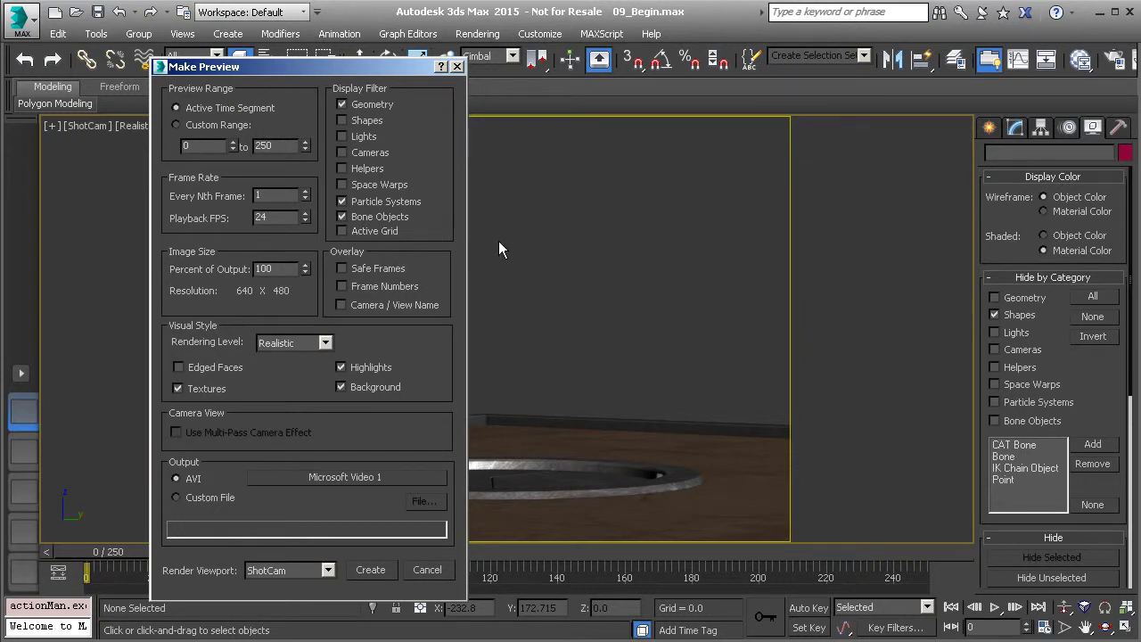
{"action": "left_click_drag", "start_coordinate": [362, 67], "coordinate": [352, 50]}
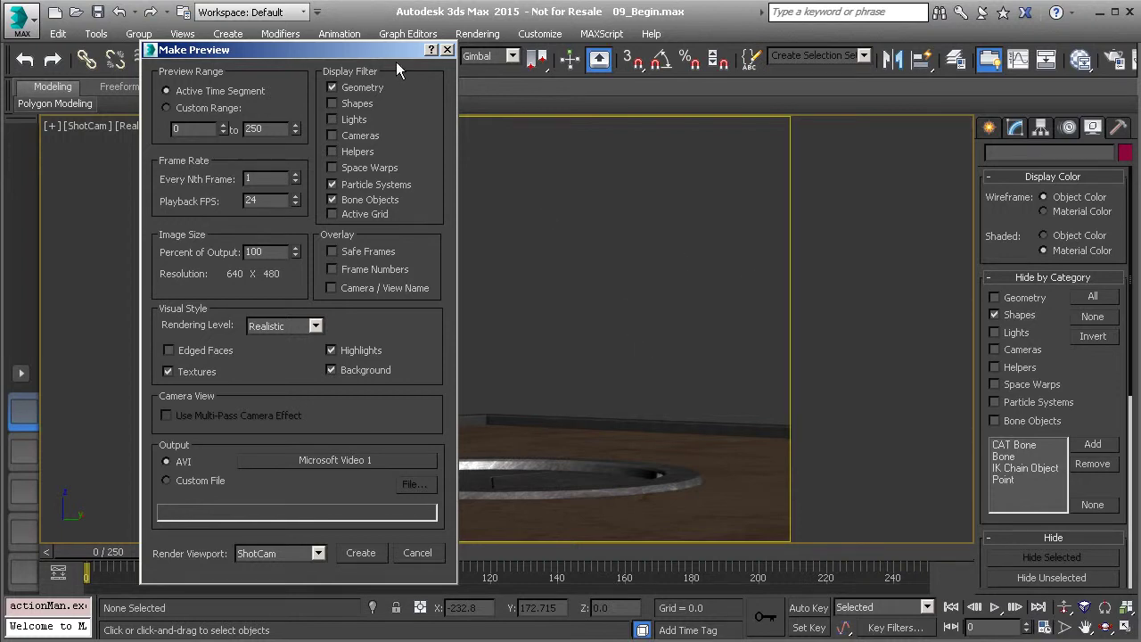
{"action": "mouse_move", "coordinate": [389, 51]}
{"action": "left_mouse_down"}
{"action": "mouse_move", "coordinate": [553, 77]}
{"action": "mouse_move", "coordinate": [507, 84]}
{"action": "mouse_move", "coordinate": [387, 44]}
{"action": "left_mouse_up"}
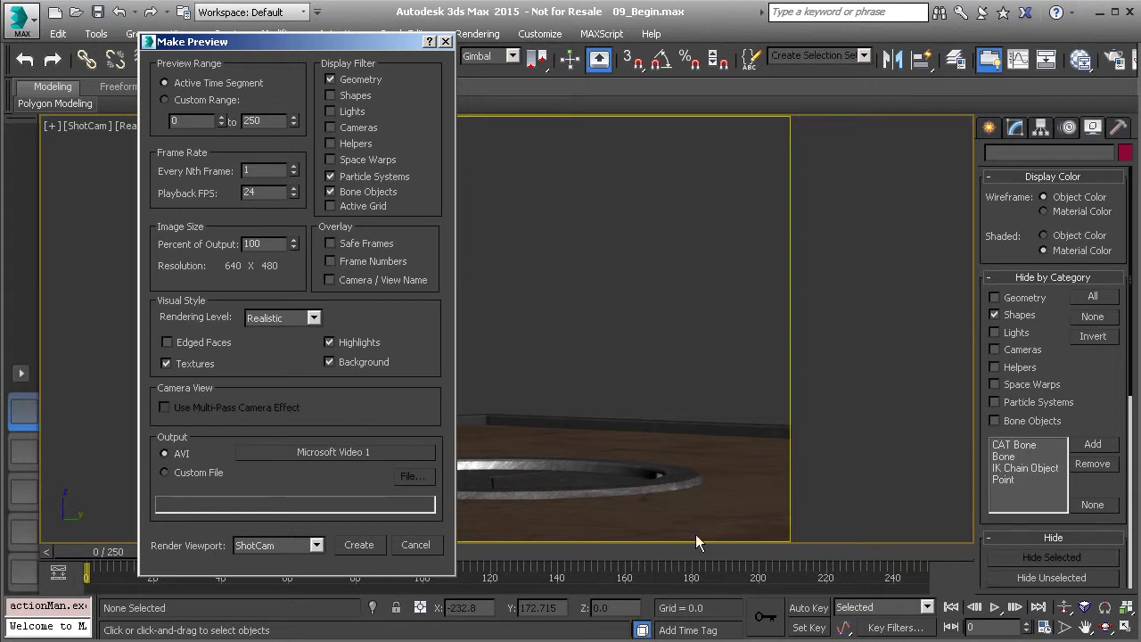
{"action": "double_click", "coordinate": [252, 172]}
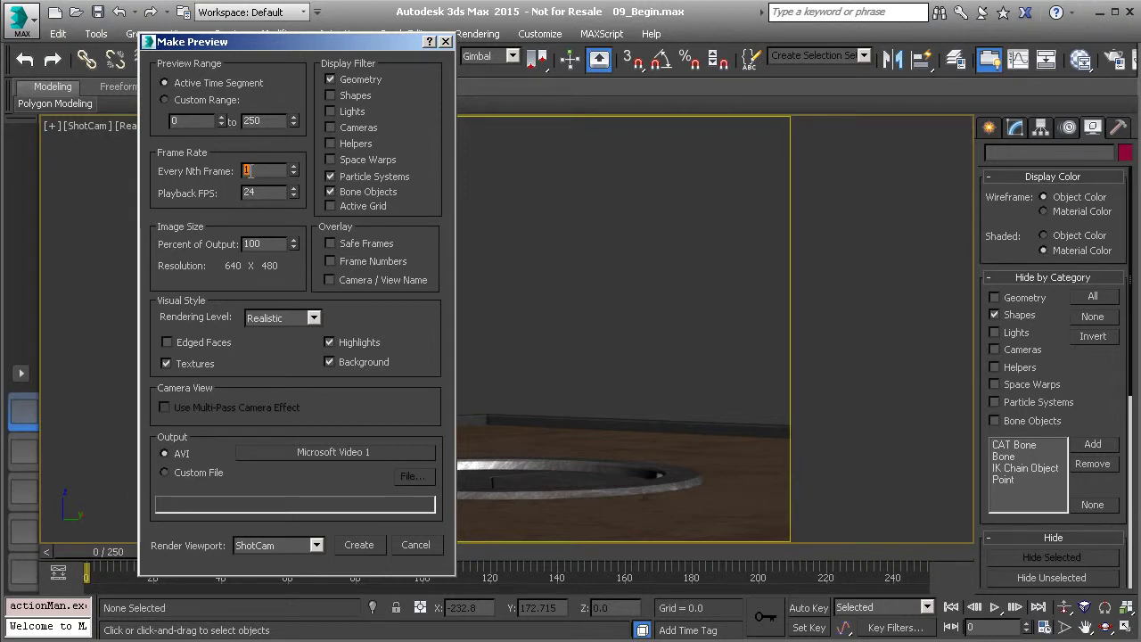
{"action": "left_click", "coordinate": [267, 193]}
{"action": "double_click", "coordinate": [267, 193]}
Set the preview's Microsoft Video 1 compression quality to about 70 and accept the compression settings
{"action": "left_click", "coordinate": [316, 455]}
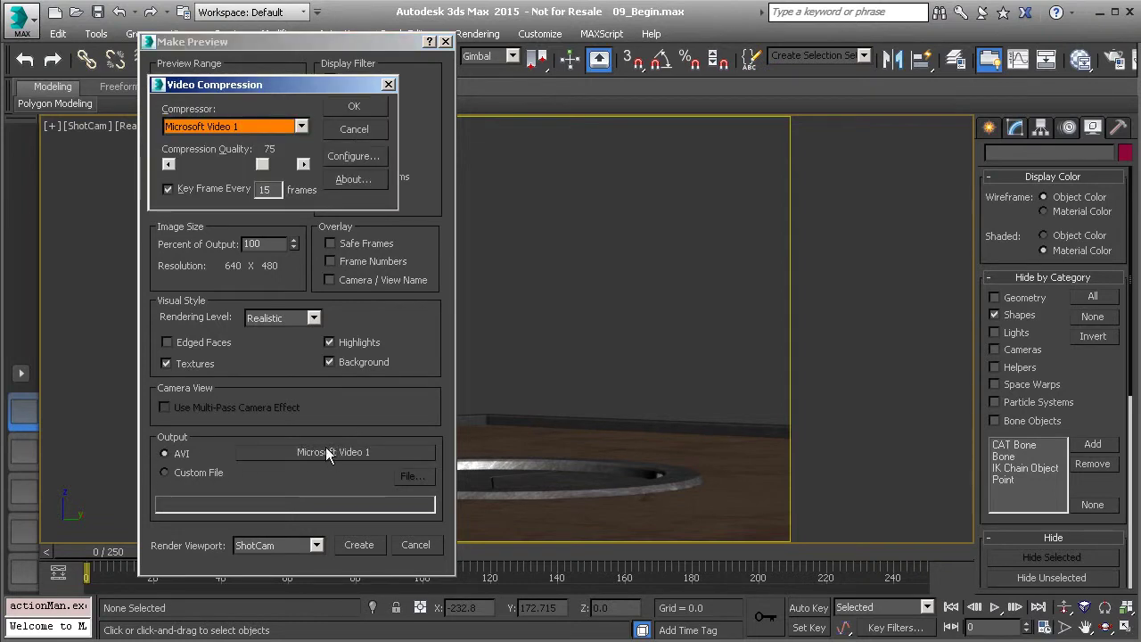
{"action": "left_click", "coordinate": [259, 165]}
{"action": "left_click_drag", "start_coordinate": [233, 166], "coordinate": [254, 170]}
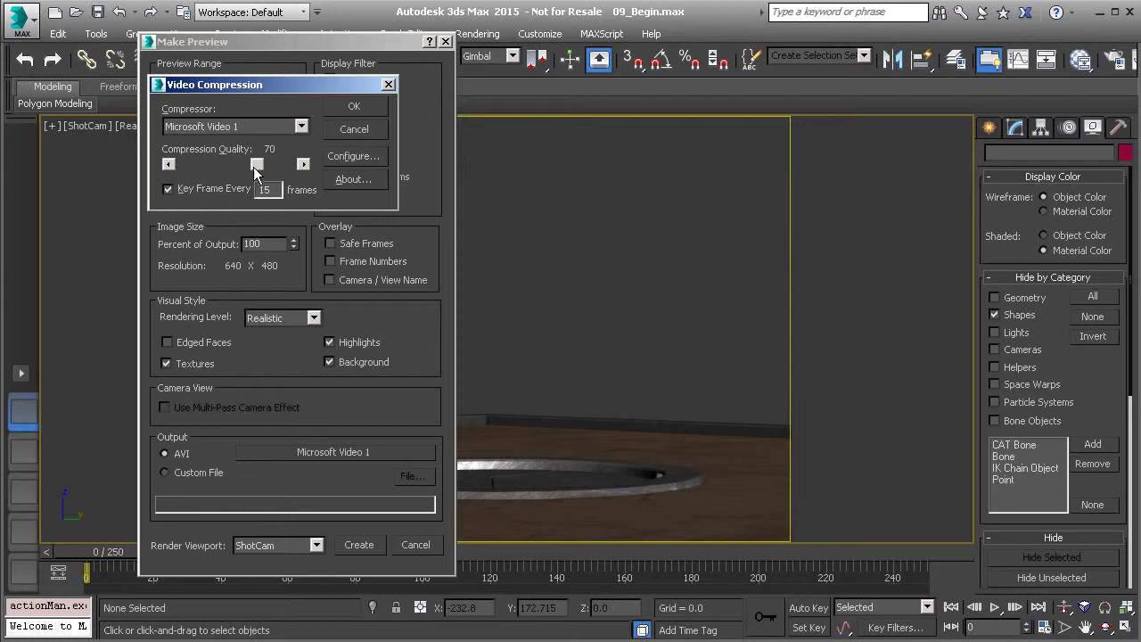
{"action": "left_click", "coordinate": [352, 108]}
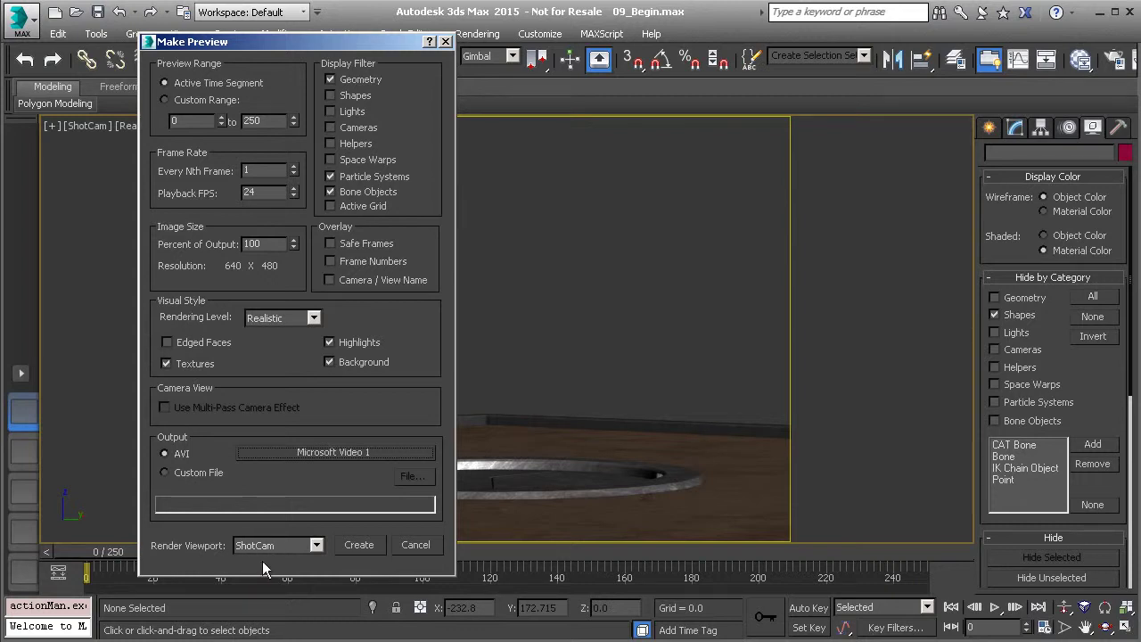
Create the preview animation from the ShotCam viewport, then pause its playback and close the media player
{"action": "left_click", "coordinate": [316, 546]}
{"action": "left_click", "coordinate": [270, 563]}
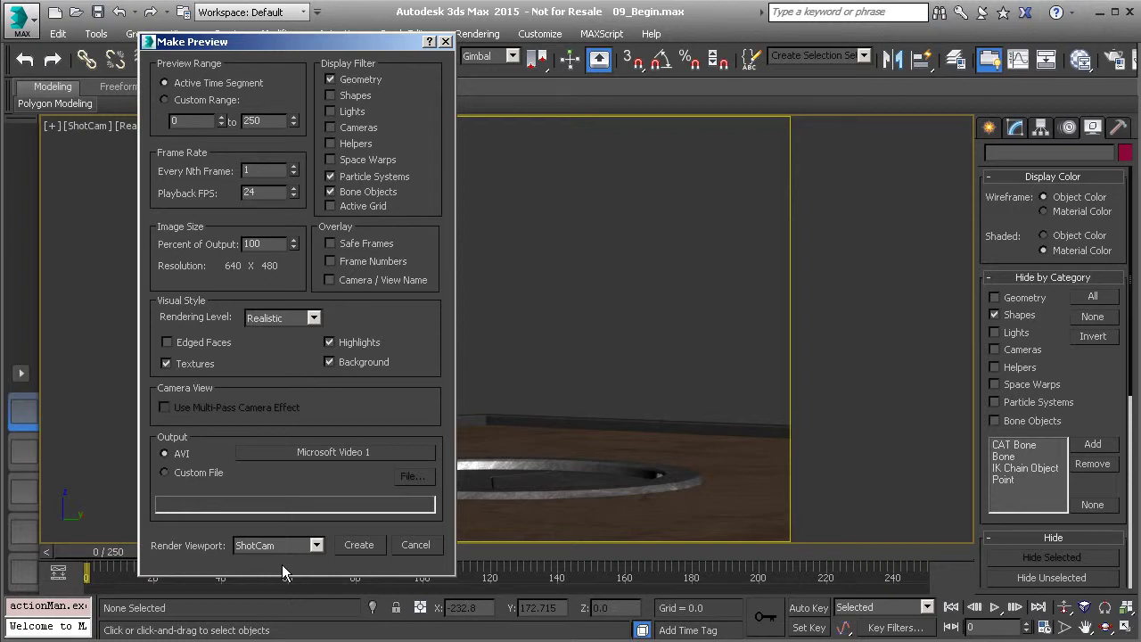
{"action": "left_click", "coordinate": [356, 546]}
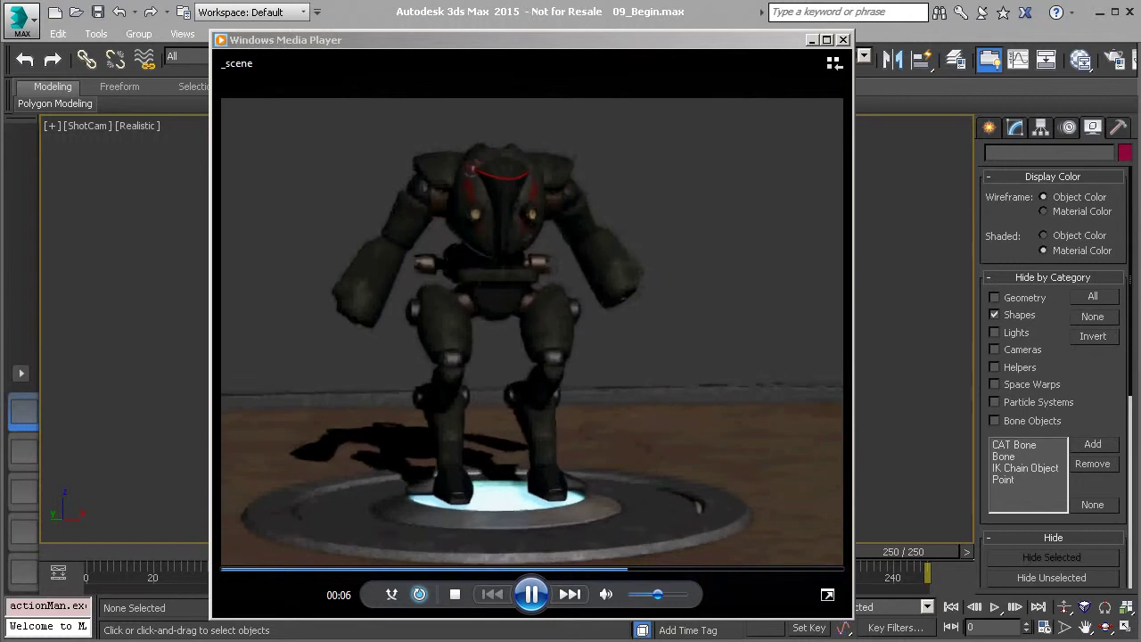
{"action": "left_click", "coordinate": [531, 595]}
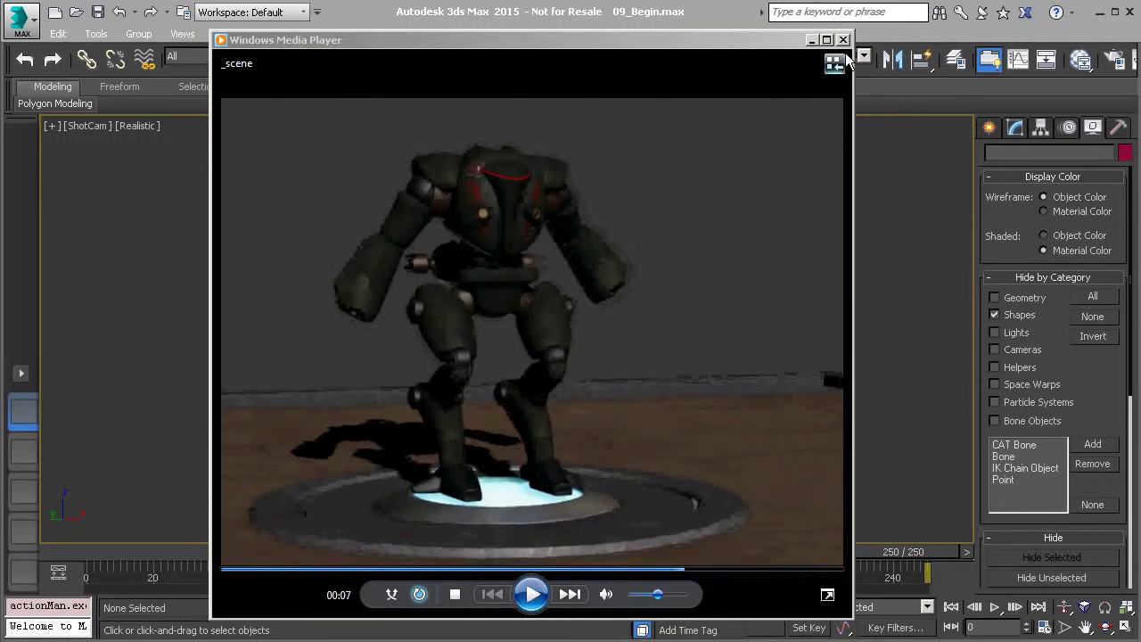
{"action": "left_click", "coordinate": [844, 40]}
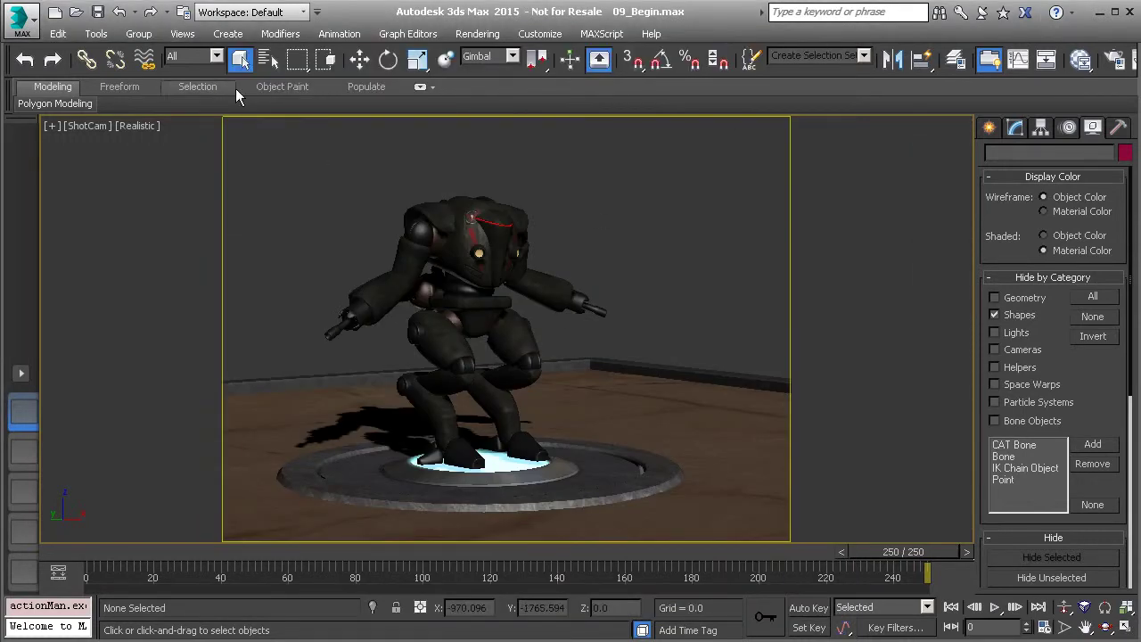
Open the preview animation folder and inspect the _scene.avi file in it
{"action": "left_click", "coordinate": [95, 33]}
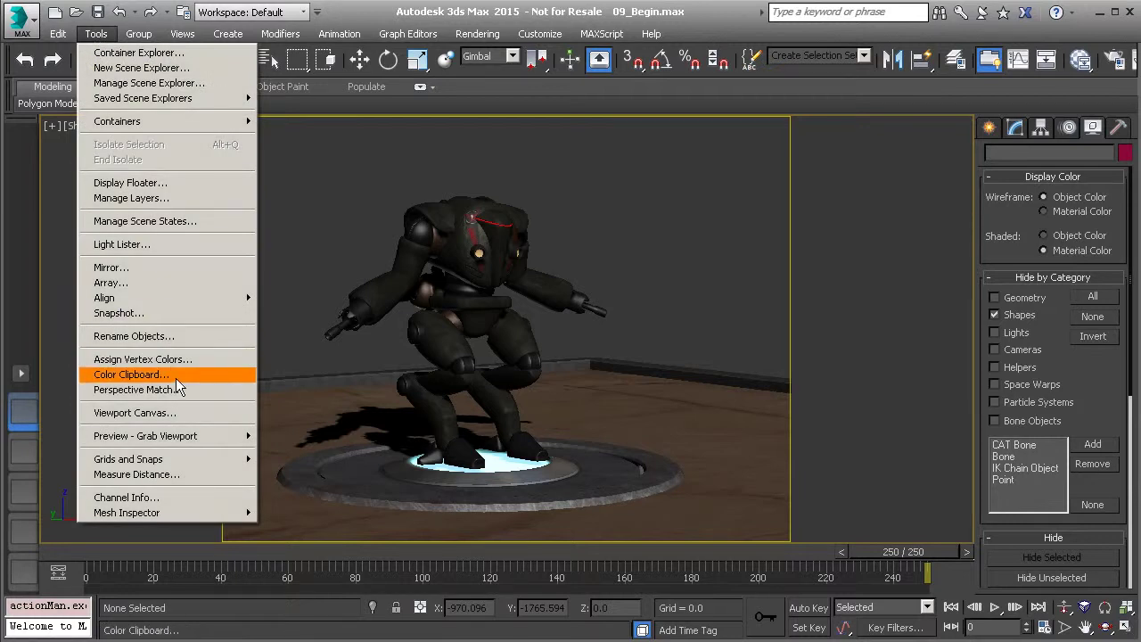
{"action": "mouse_move", "coordinate": [174, 437]}
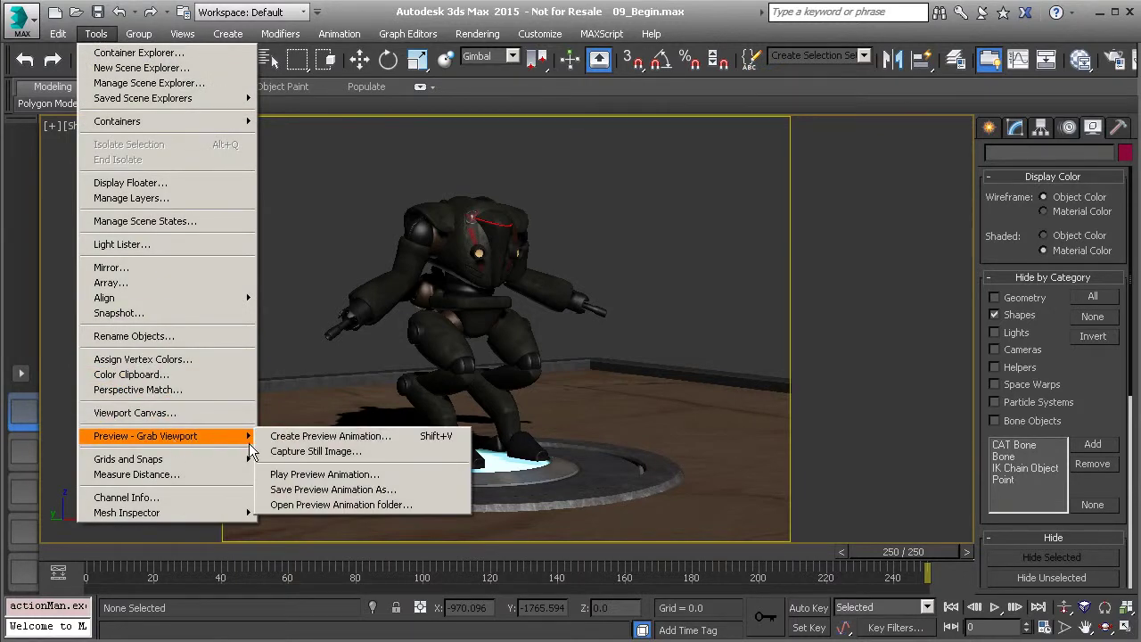
{"action": "left_click", "coordinate": [359, 505]}
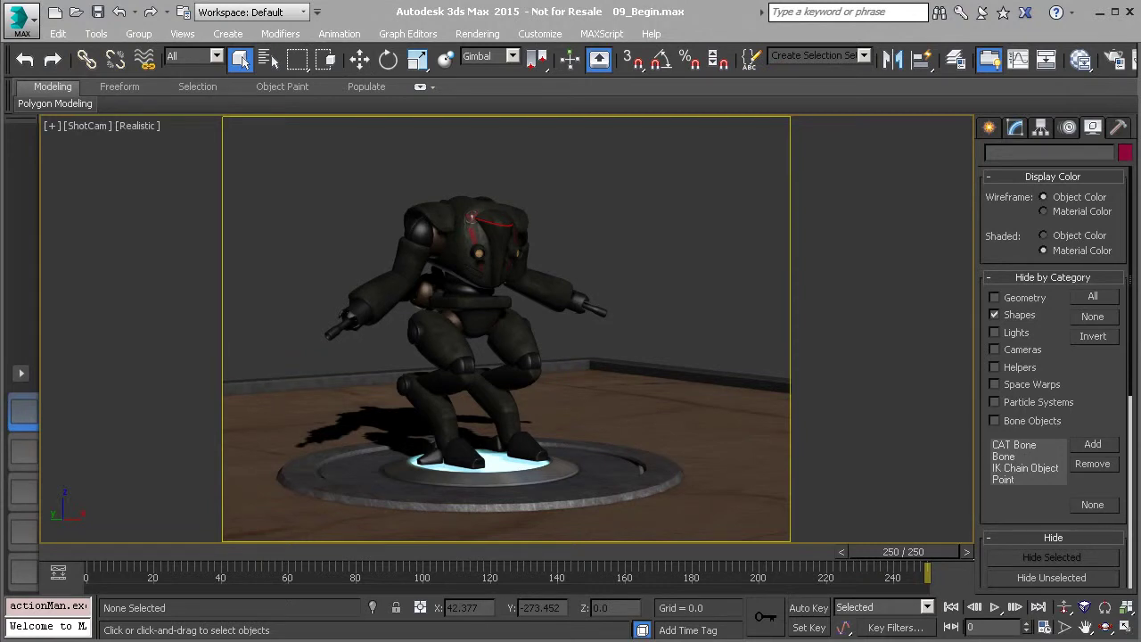
{"action": "left_click_drag", "start_coordinate": [791, 153], "coordinate": [516, 152]}
{"action": "left_click", "coordinate": [575, 321]}
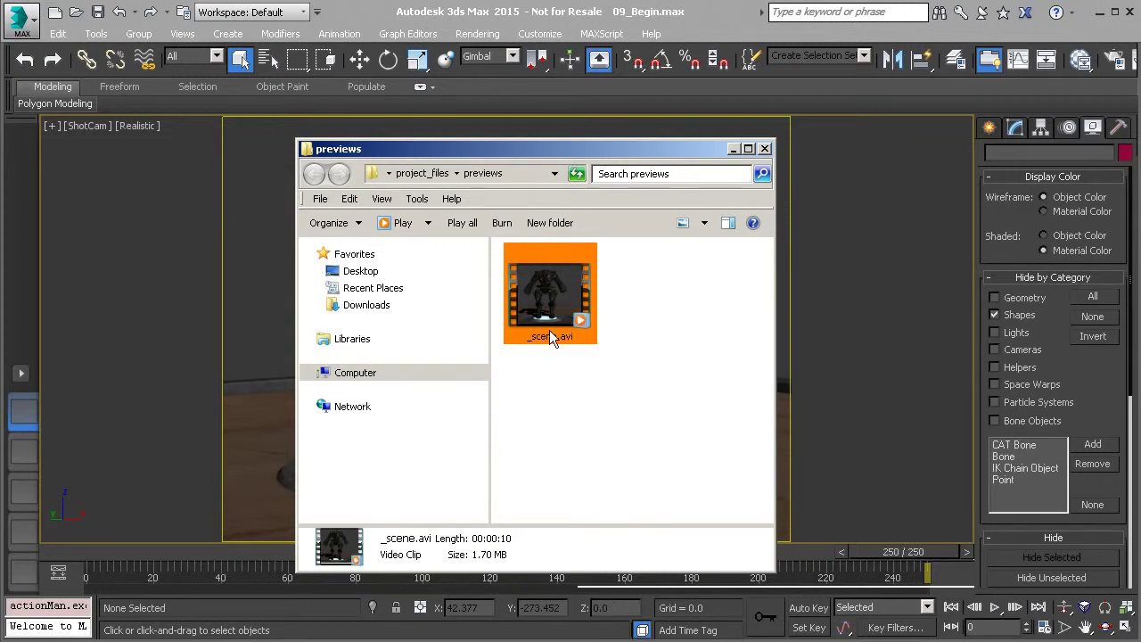
Bring up the save dialog for the preview animation, dismiss it without saving, and scrub through the ShotCam shot
{"action": "left_click", "coordinate": [97, 33]}
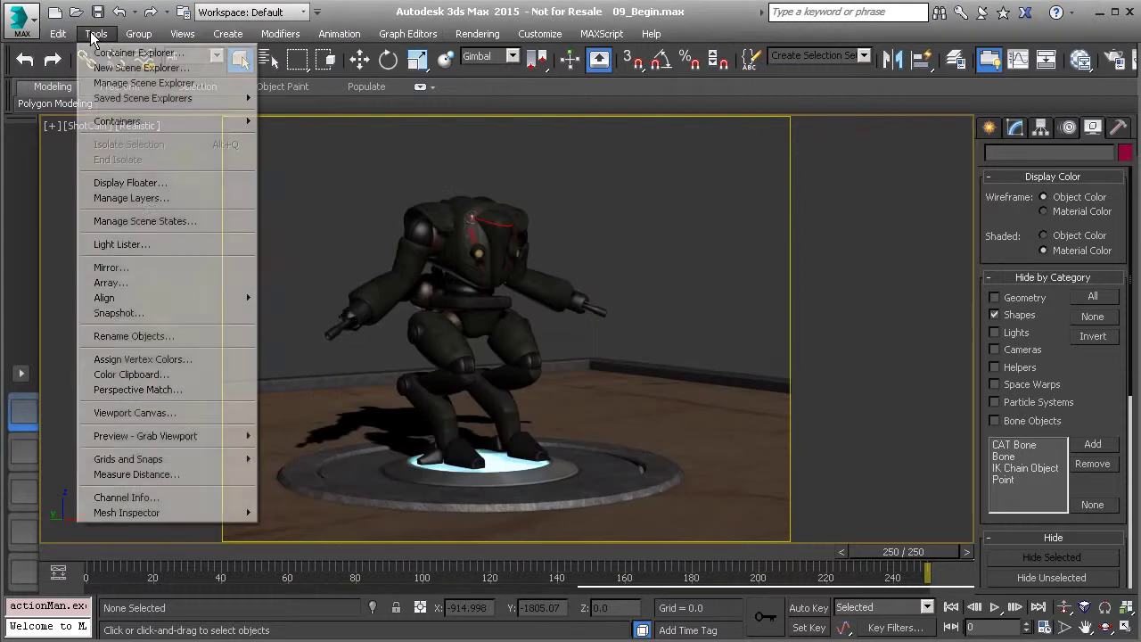
{"action": "mouse_move", "coordinate": [214, 438]}
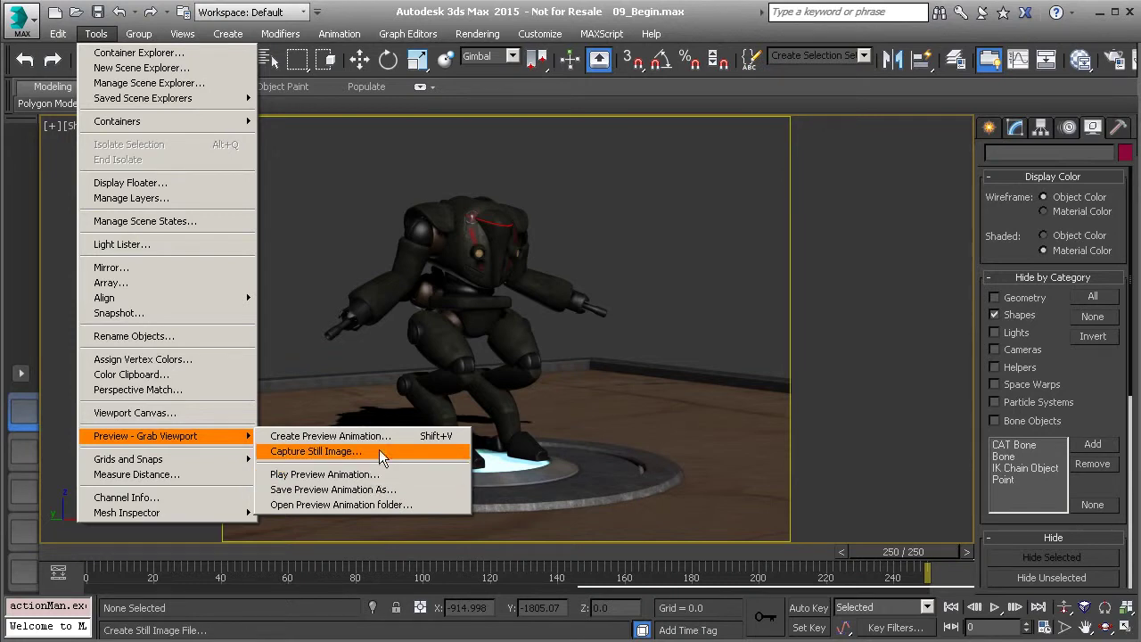
{"action": "left_click", "coordinate": [357, 490]}
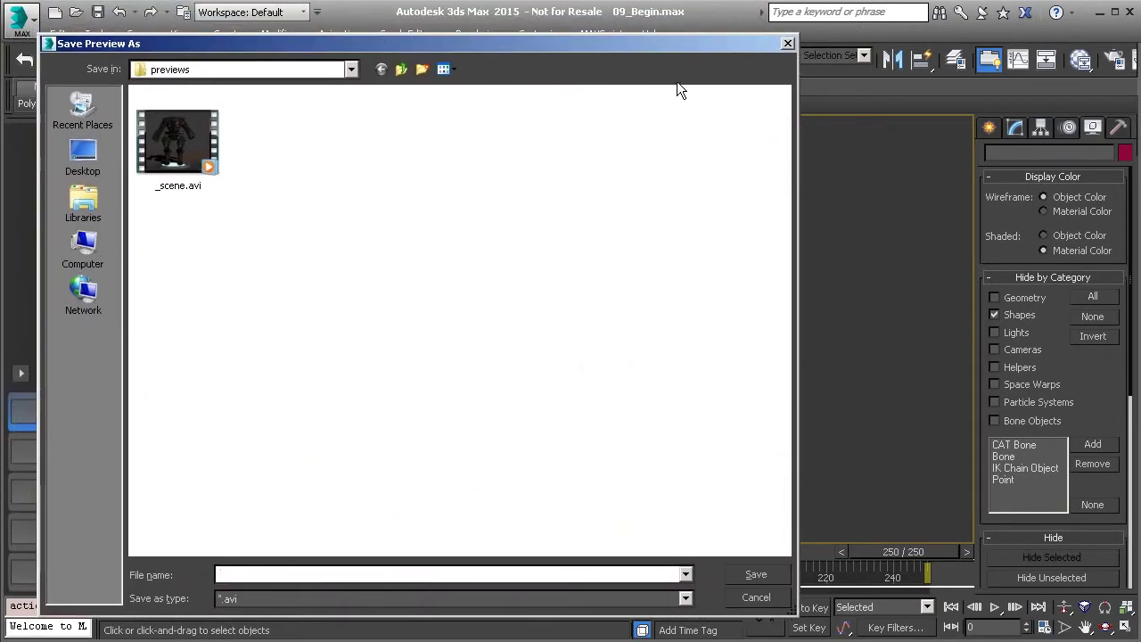
{"action": "left_click", "coordinate": [788, 45]}
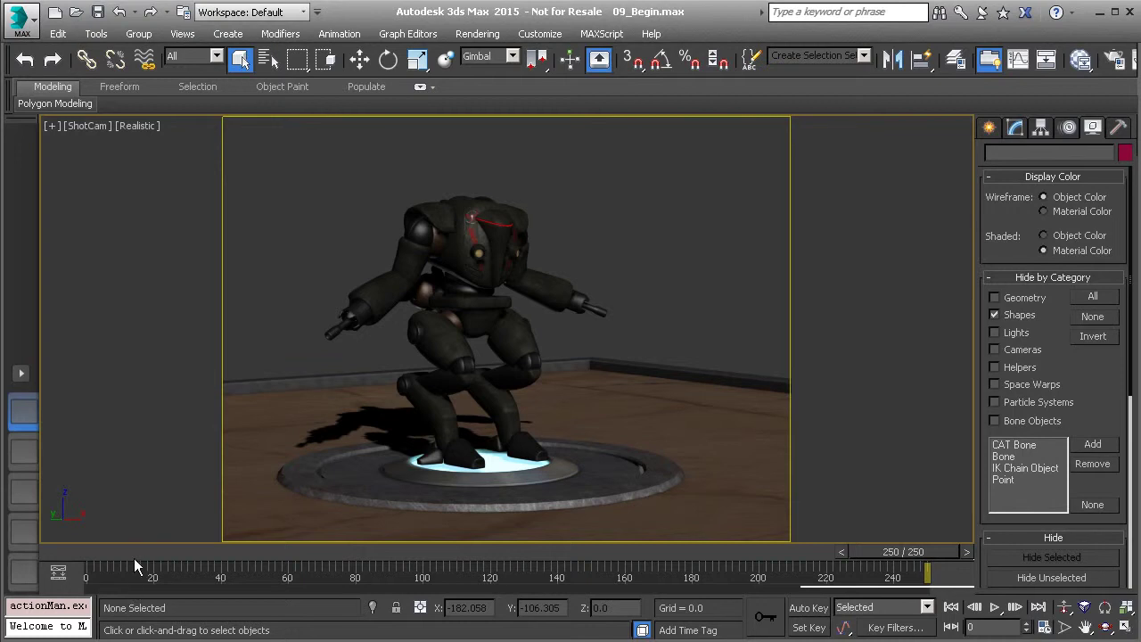
{"action": "left_click_drag", "start_coordinate": [173, 560], "coordinate": [745, 569]}
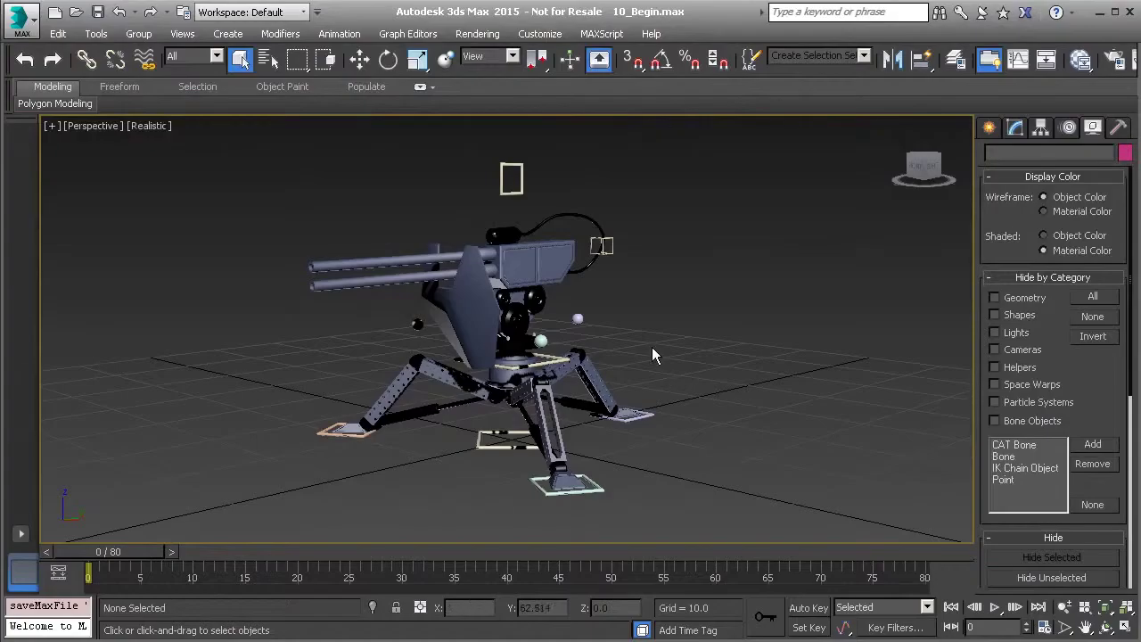
Examine the turret rig and its animation controls from several sides in the Perspective viewport
{"action": "middle_click_drag", "start_coordinate": [622, 419], "coordinate": [636, 402], "text": "alt"}
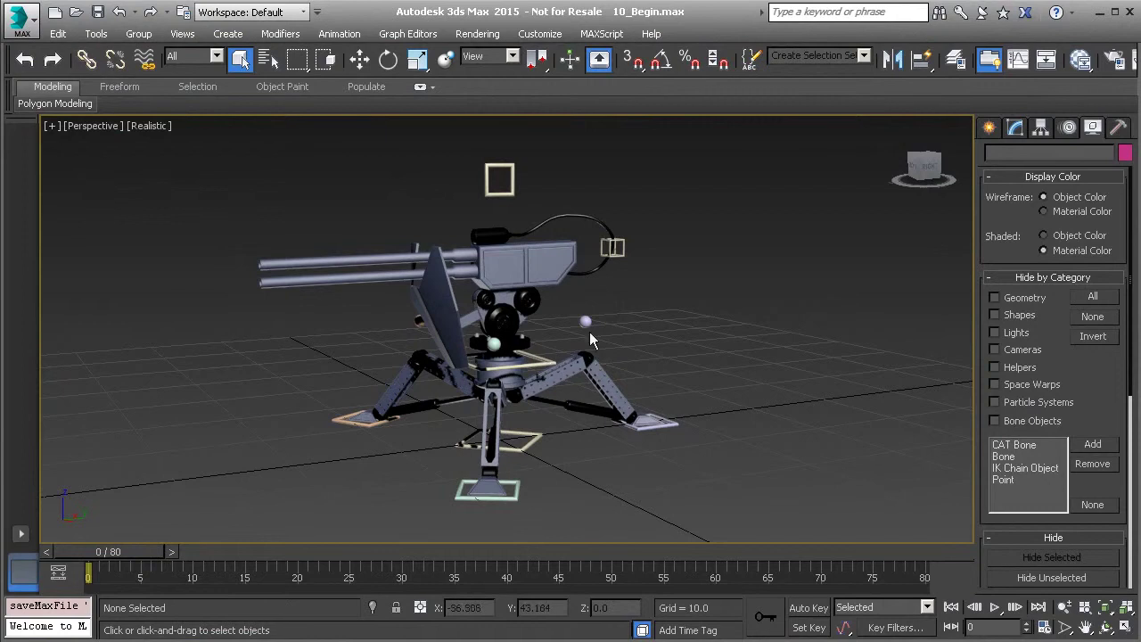
{"action": "mouse_move", "coordinate": [639, 377]}
{"action": "middle_mouse_down", "text": "alt"}
{"action": "mouse_move", "coordinate": [554, 377]}
{"action": "mouse_move", "coordinate": [661, 375]}
{"action": "middle_mouse_up", "text": "alt"}
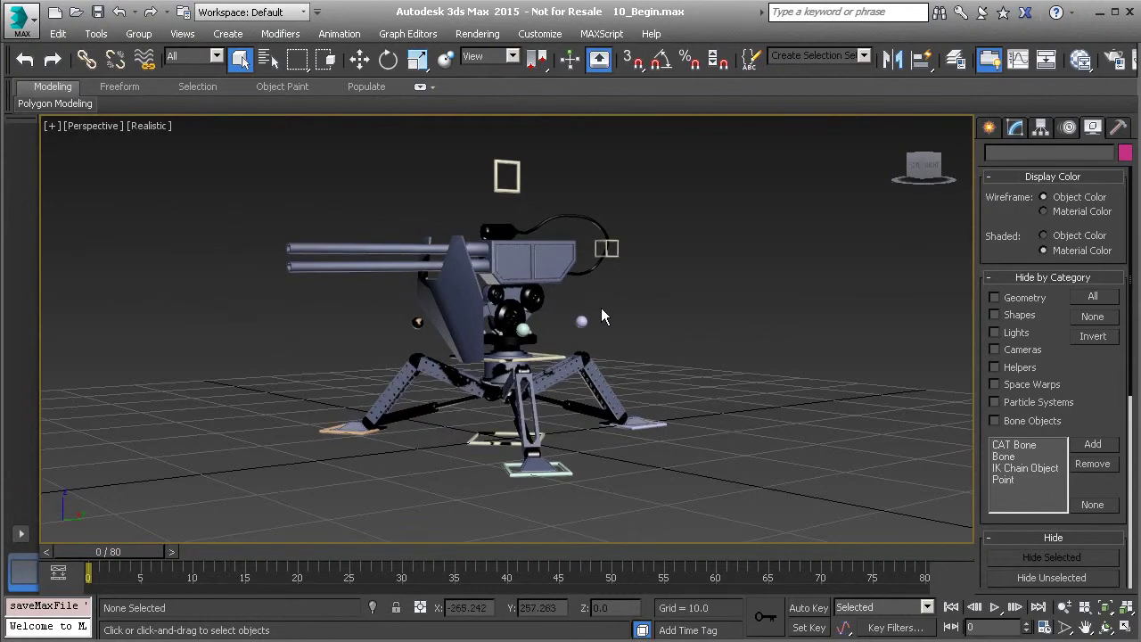
{"action": "middle_click_drag", "start_coordinate": [680, 338], "coordinate": [572, 319], "text": "alt"}
{"action": "middle_click_drag", "start_coordinate": [753, 355], "coordinate": [458, 412], "text": "alt"}
{"action": "scroll", "coordinate": [458, 412], "scroll_direction": "up", "scroll_amount": 4}
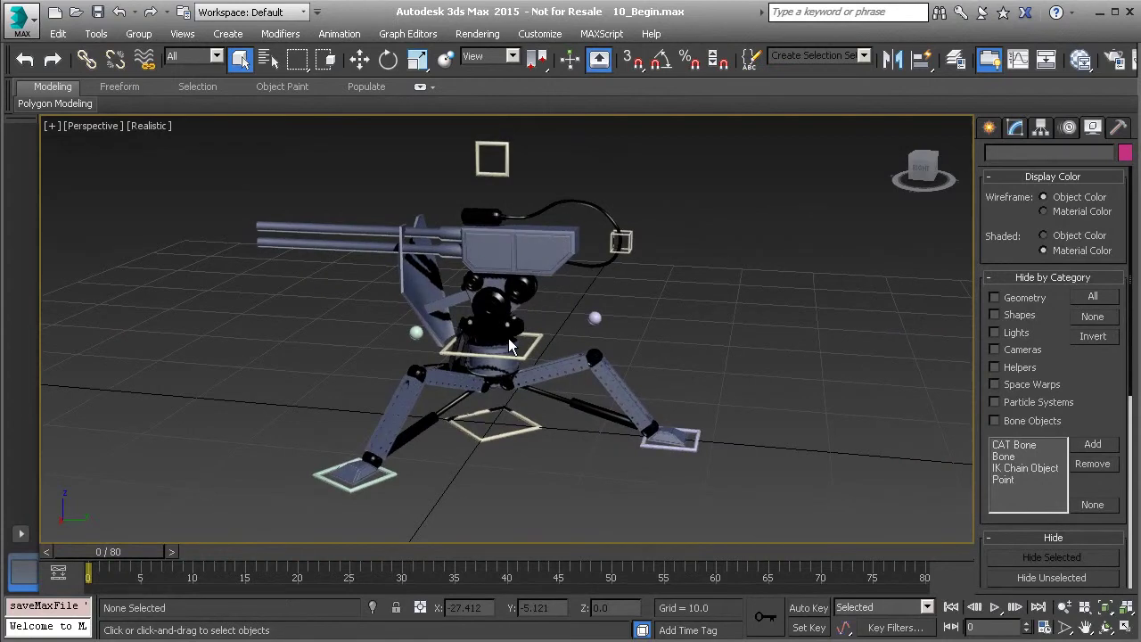
{"action": "middle_click_drag", "start_coordinate": [510, 345], "coordinate": [581, 294], "text": "alt"}
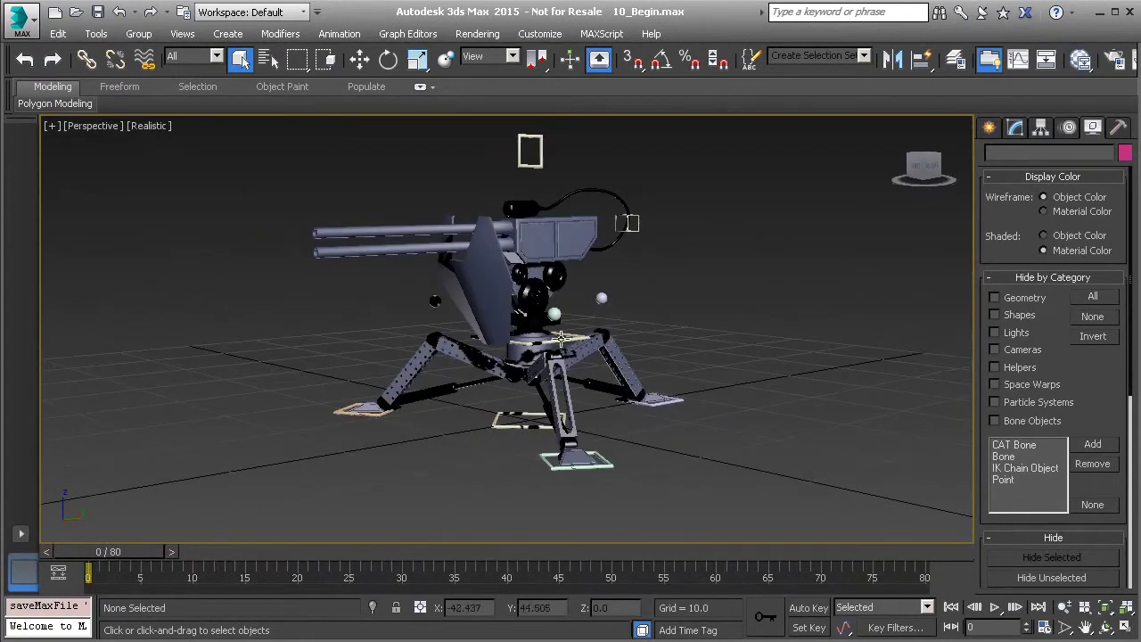
{"action": "middle_click_drag", "start_coordinate": [685, 357], "coordinate": [601, 348], "text": "alt"}
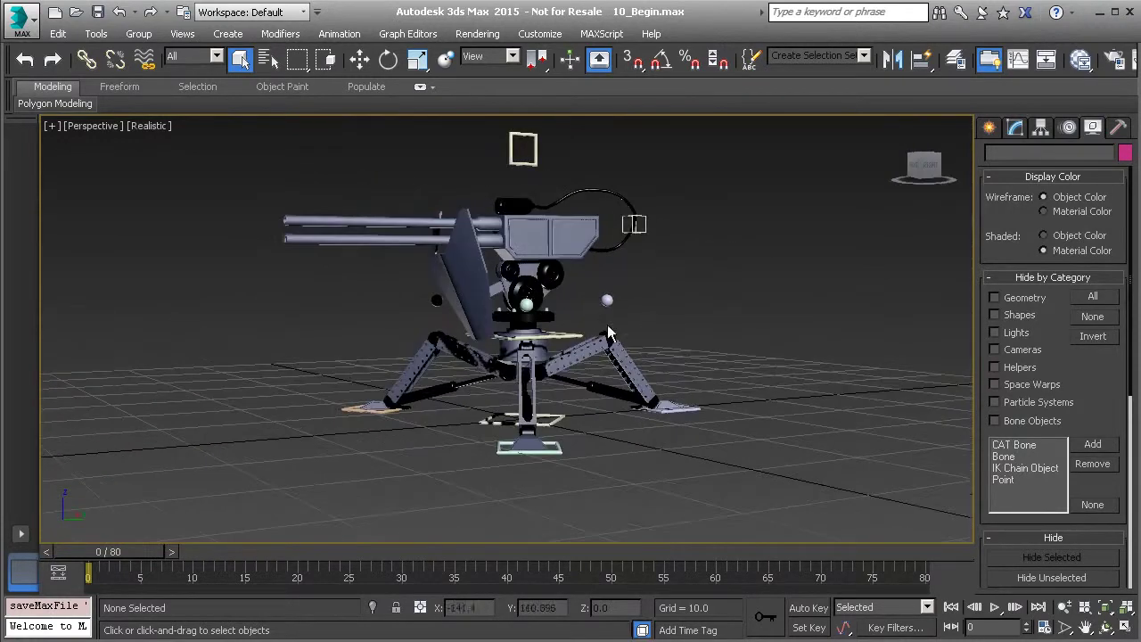
{"action": "middle_click_drag", "start_coordinate": [700, 353], "coordinate": [622, 377], "text": "alt"}
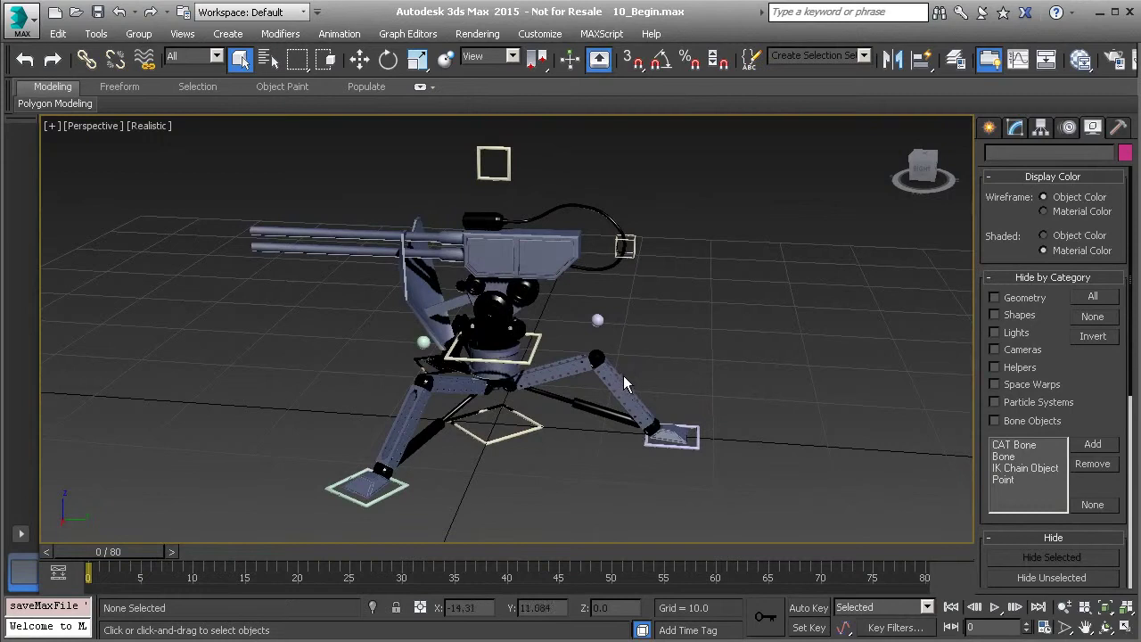
{"action": "middle_click_drag", "start_coordinate": [553, 322], "coordinate": [572, 285], "text": "alt"}
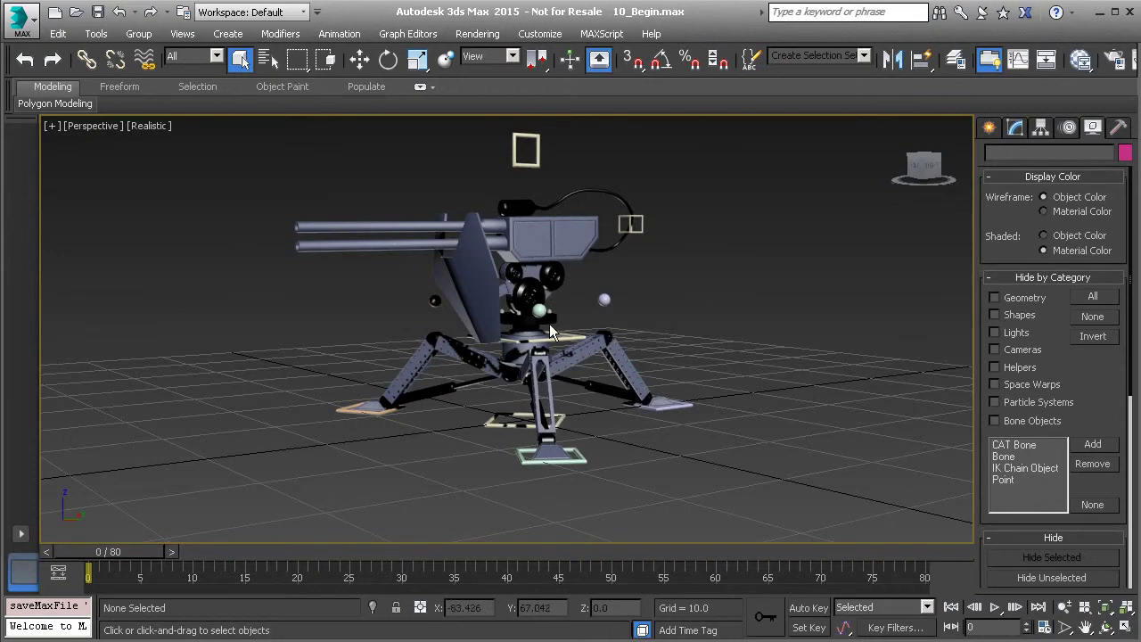
{"action": "middle_click_drag", "start_coordinate": [639, 365], "coordinate": [456, 383], "text": "alt"}
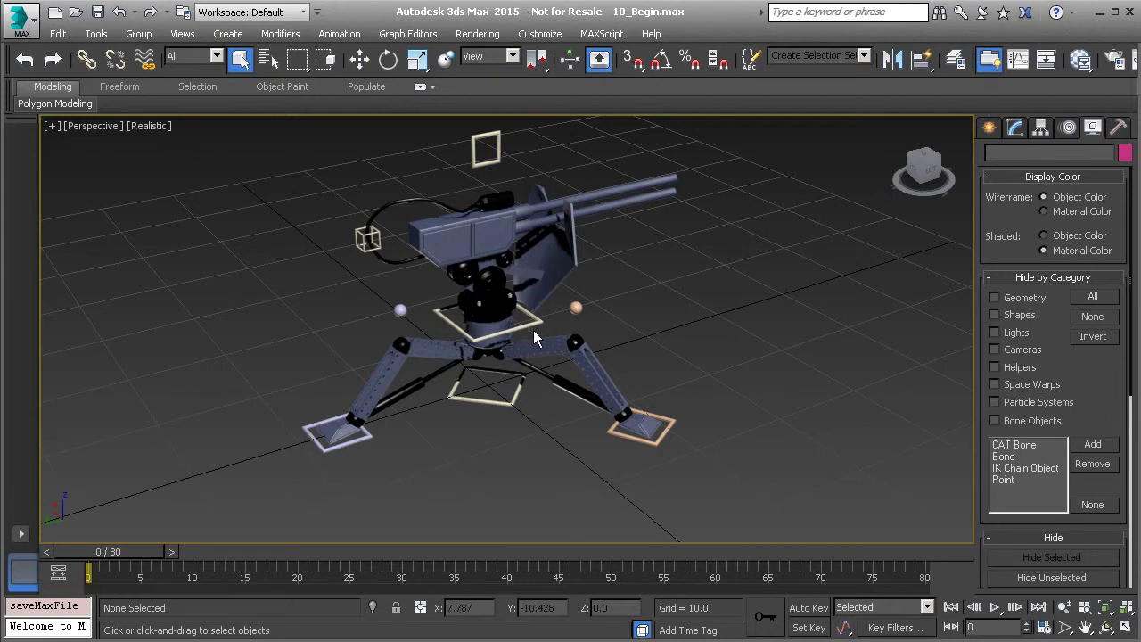
{"action": "mouse_move", "coordinate": [547, 343]}
{"action": "middle_mouse_down", "text": "alt"}
{"action": "mouse_move", "coordinate": [554, 302]}
{"action": "mouse_move", "coordinate": [535, 361]}
{"action": "middle_mouse_up", "text": "alt"}
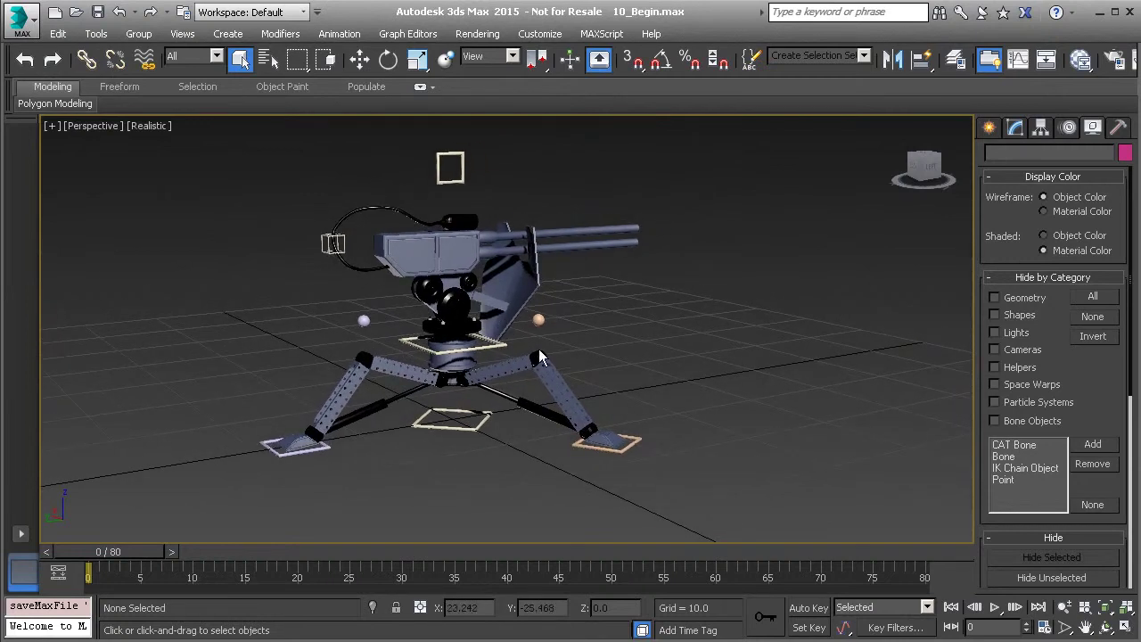